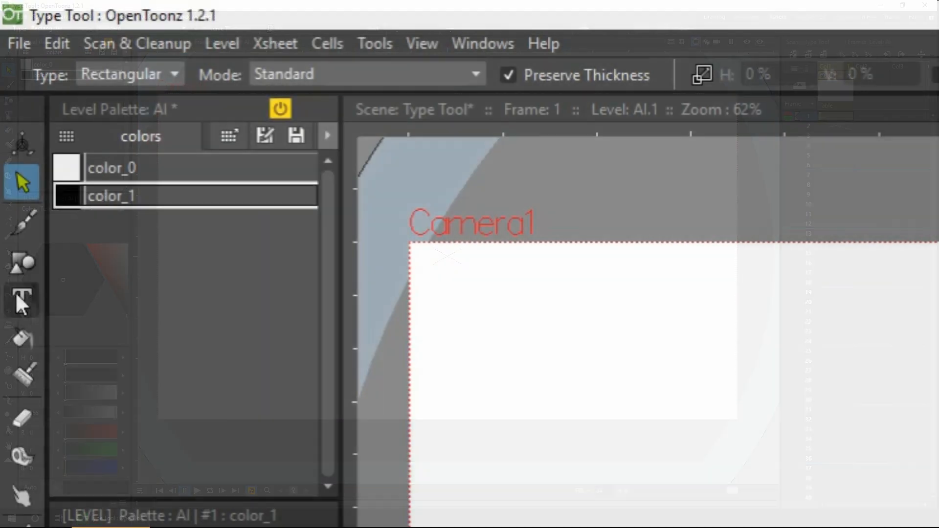
# - Activate the Type tool and look through its font, style, size and vertical orientation options, leaving Calibri Regular at size 70
pyautogui.click(9, 115)
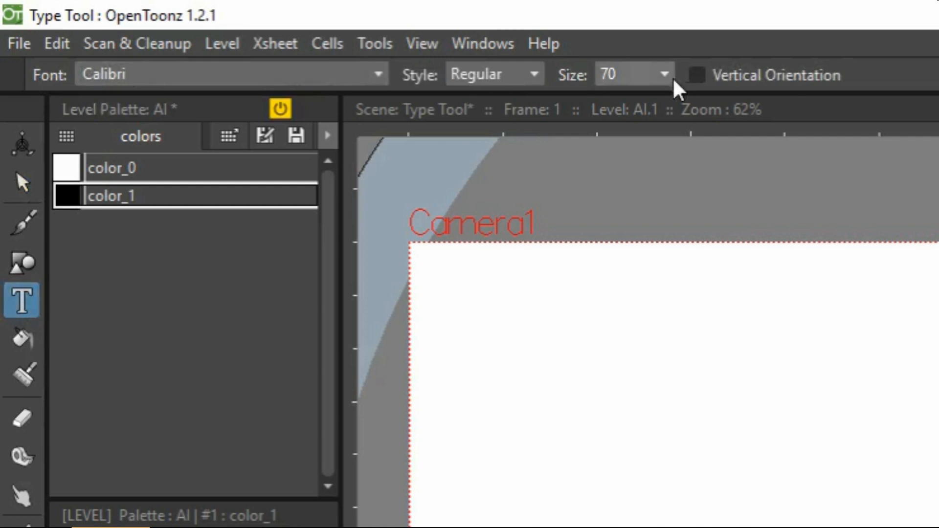
pyautogui.click(378, 75)
pyautogui.click(378, 76)
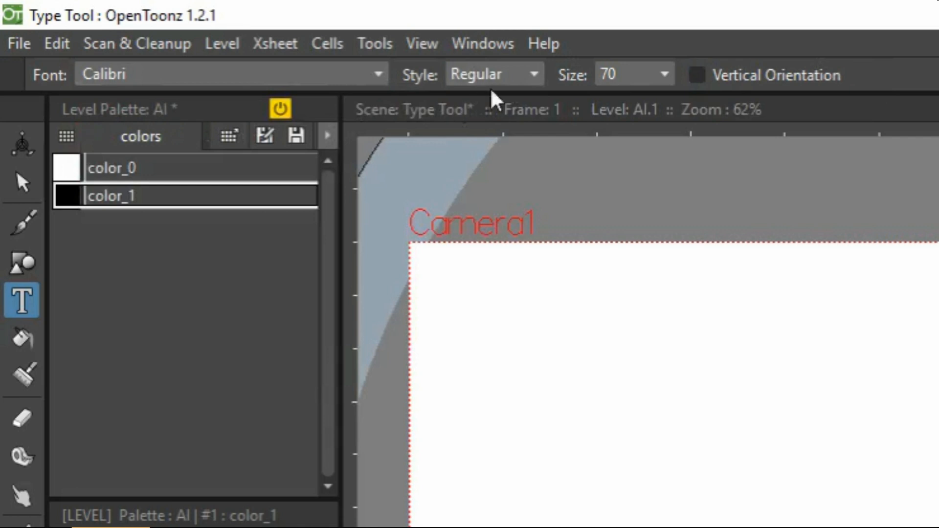
pyautogui.click(516, 78)
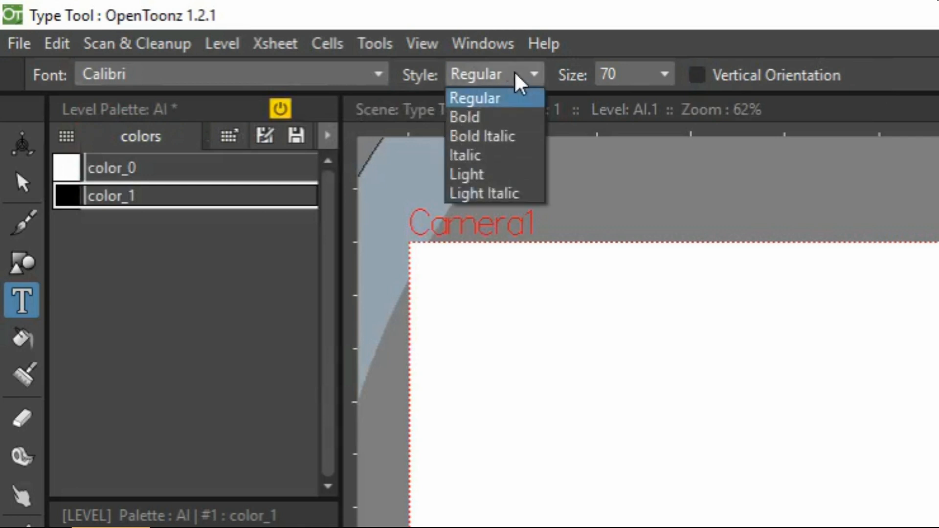
pyautogui.click(516, 79)
pyautogui.click(658, 77)
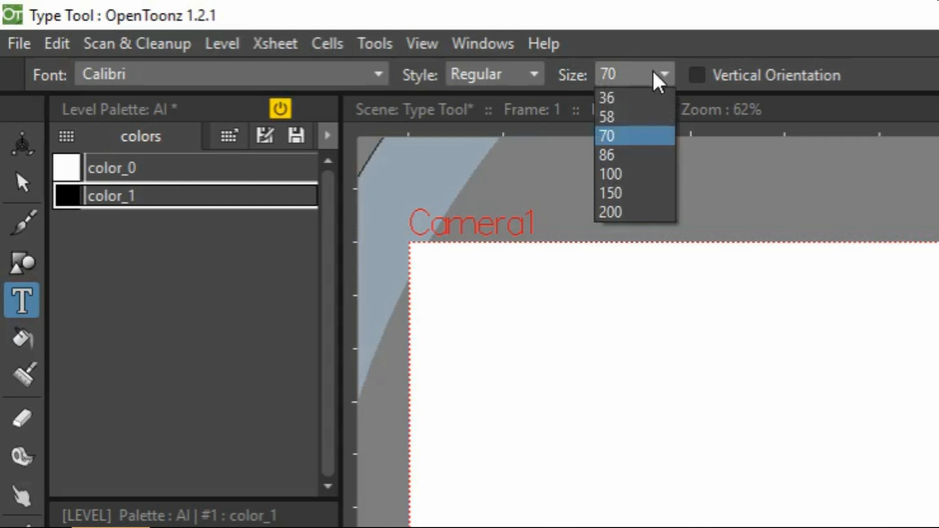
pyautogui.click(653, 80)
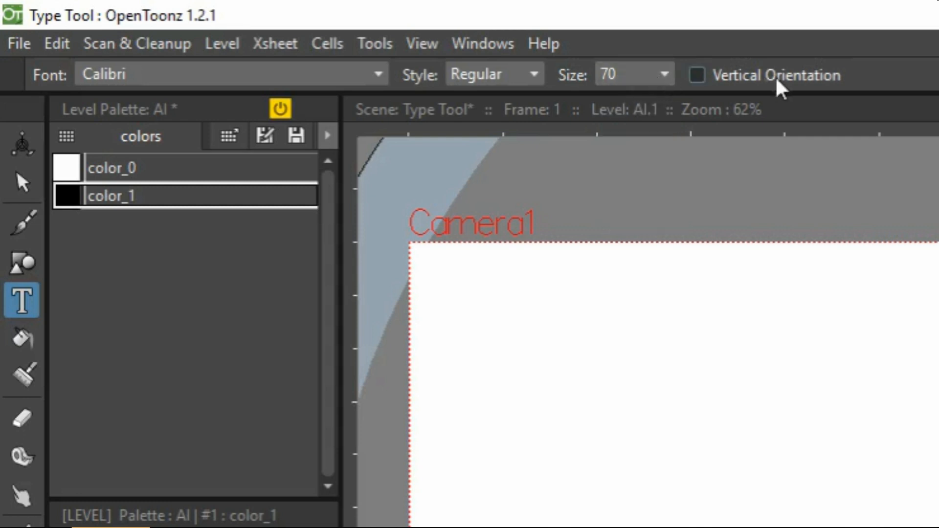
pyautogui.click(697, 78)
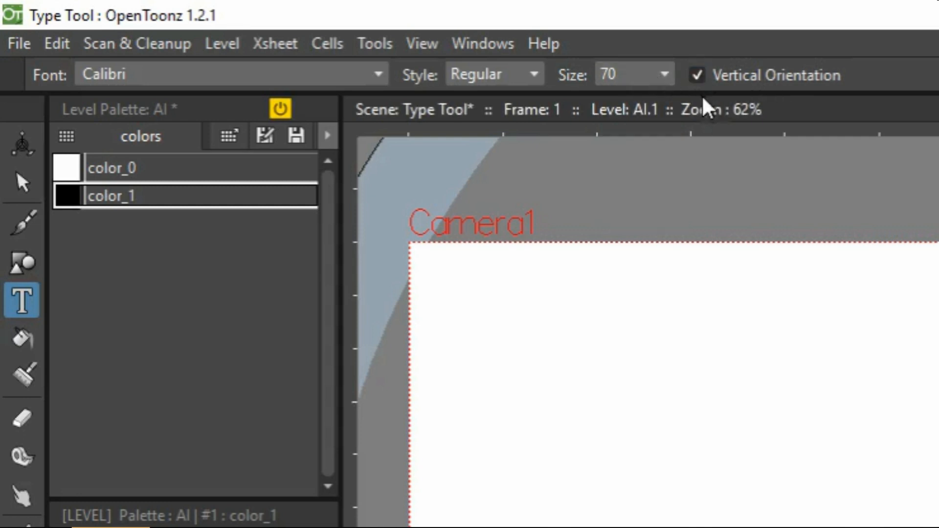
pyautogui.click(702, 79)
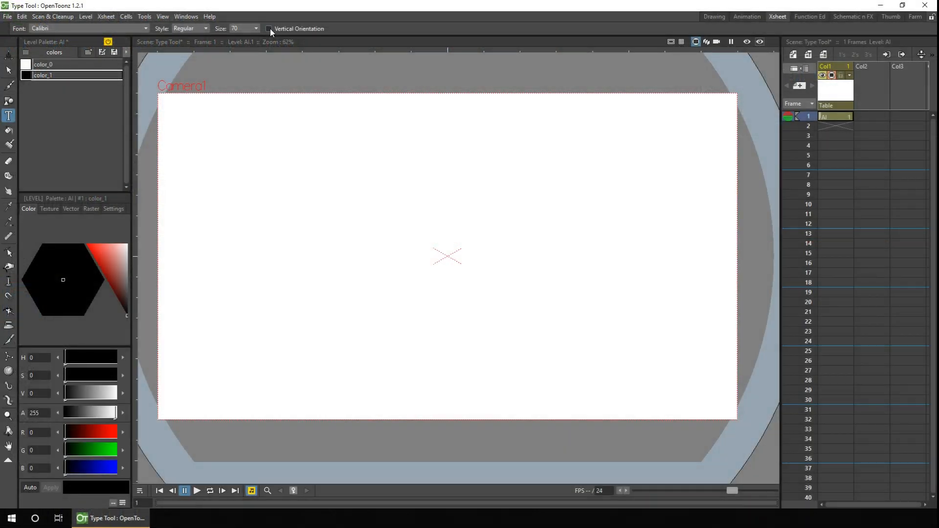
# - Add the word "Text" near the upper-left corner of the camera frame in Calibri Regular, size 70
pyautogui.click(188, 149)
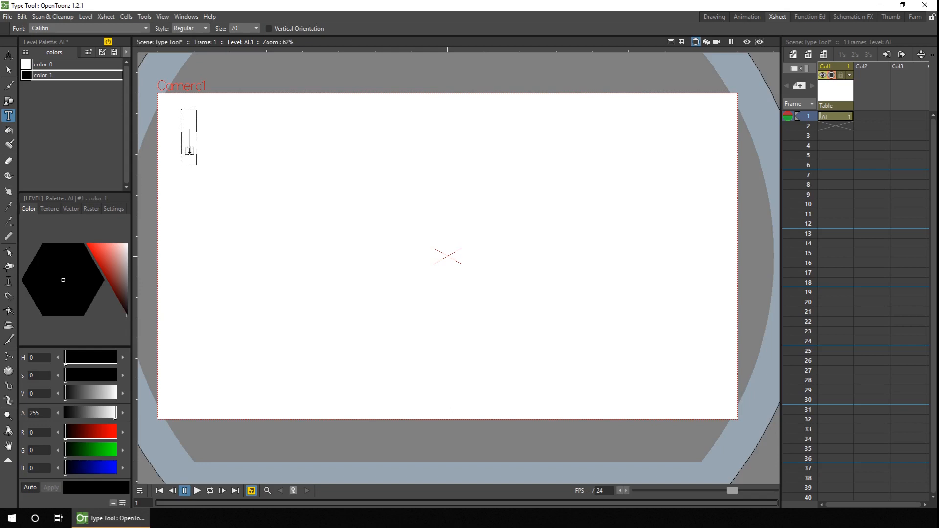
pyautogui.write('Text')
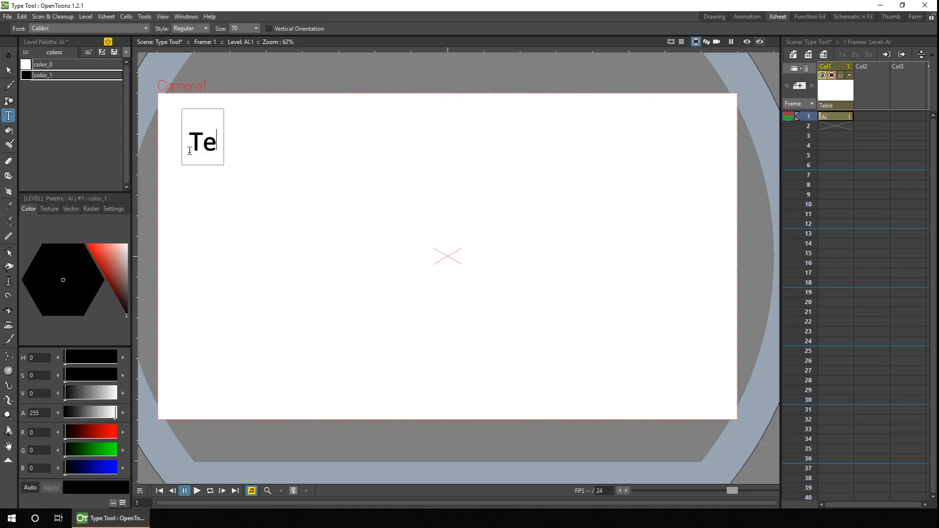
# - Insert "XXX" between the "e" and "x" of the word "Text" and delete it again
pyautogui.click(216, 145)
pyautogui.write('XXX')
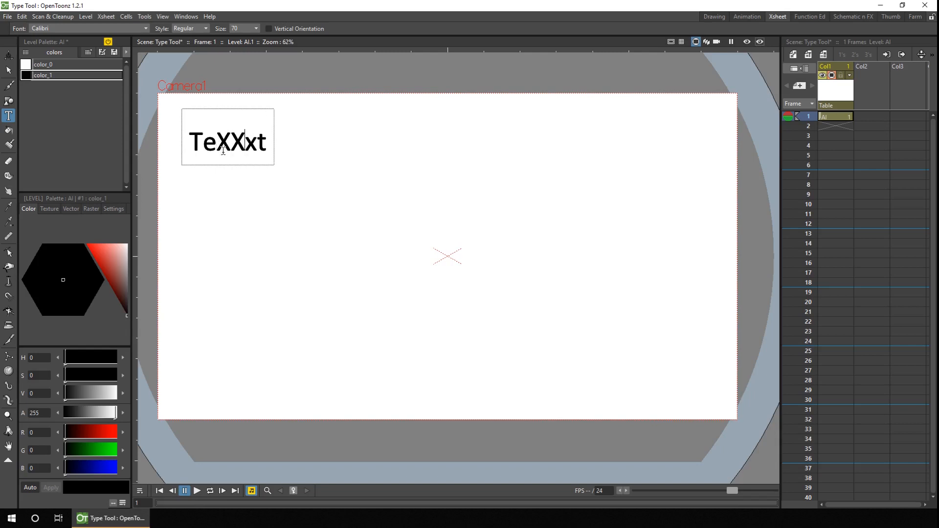
pyautogui.press('BackSpace')
pyautogui.press('BackSpace')
pyautogui.press('BackSpace')
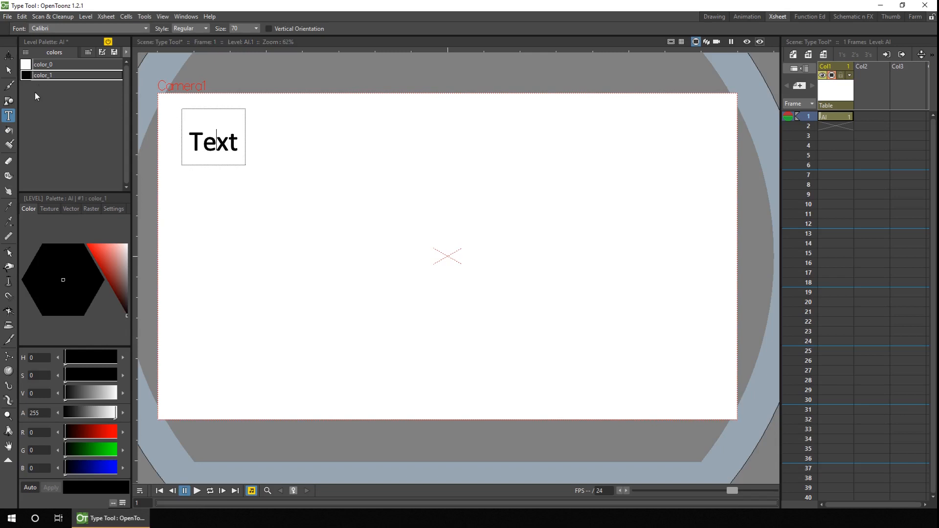
# - Finish the first text and add "Here's some more text" on a line beneath it in DejaVu Sans Mono
pyautogui.click(274, 140)
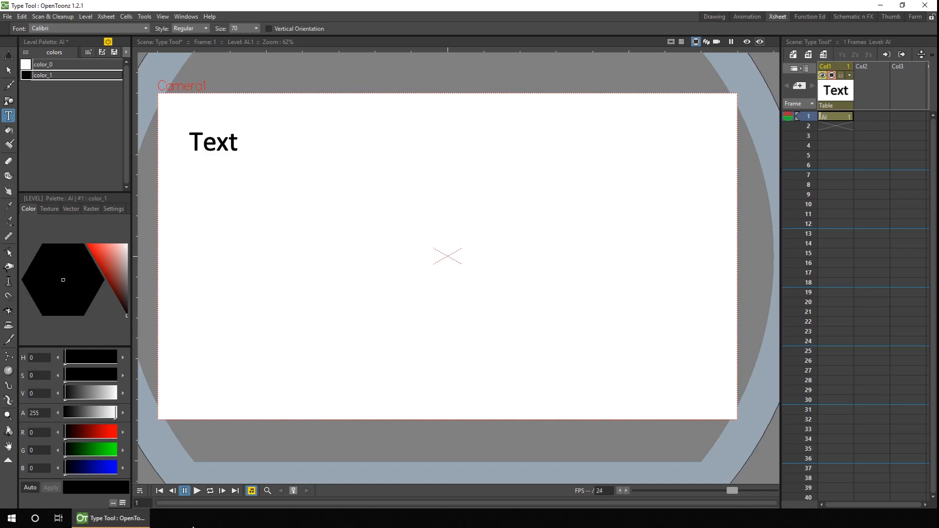
pyautogui.click(143, 29)
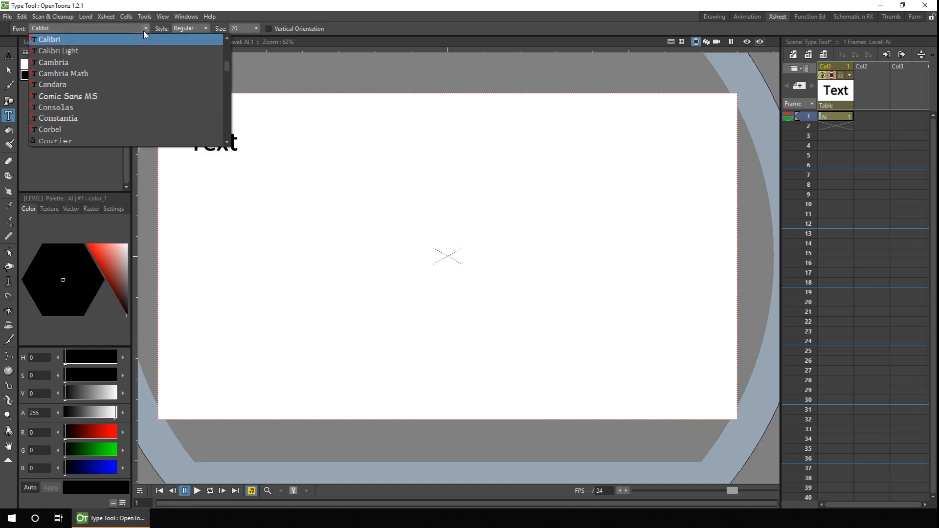
pyautogui.moveTo(227, 63); pyautogui.dragTo(227, 71)
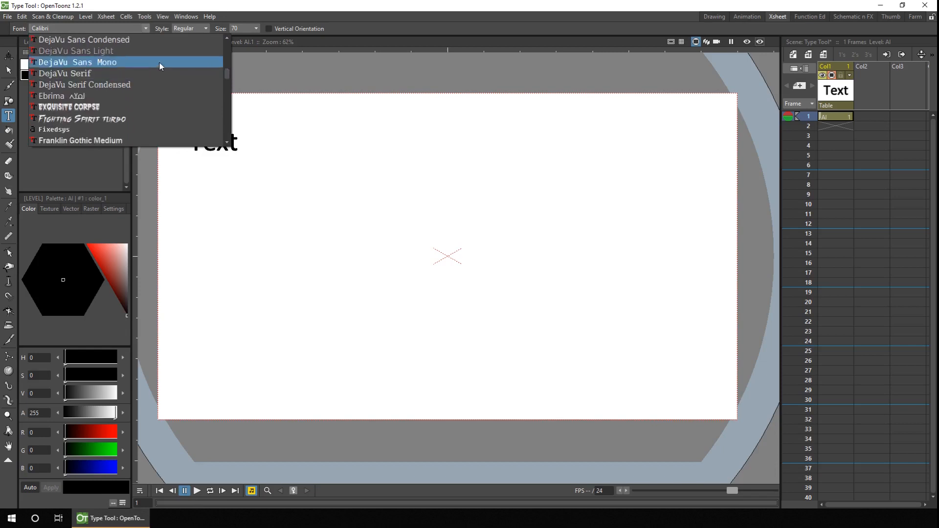
pyautogui.click(119, 62)
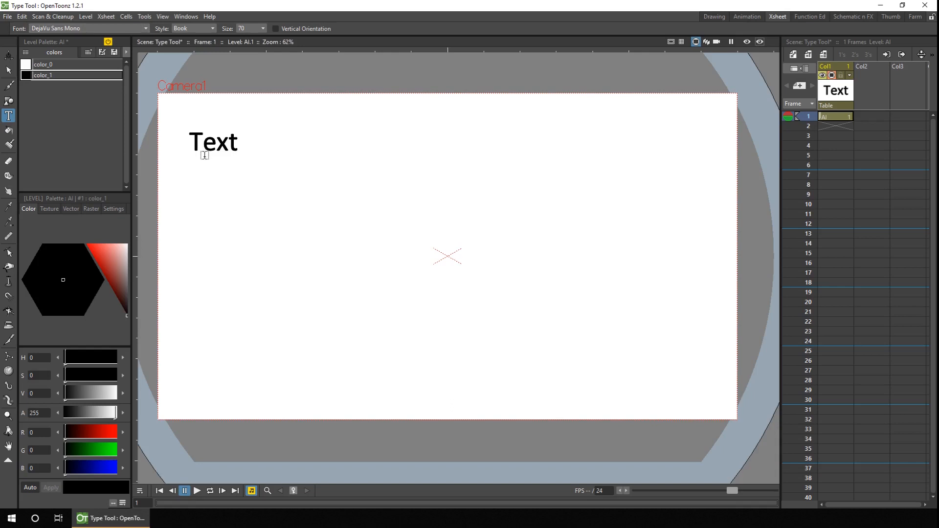
pyautogui.click(197, 191)
pyautogui.write("Here's ")
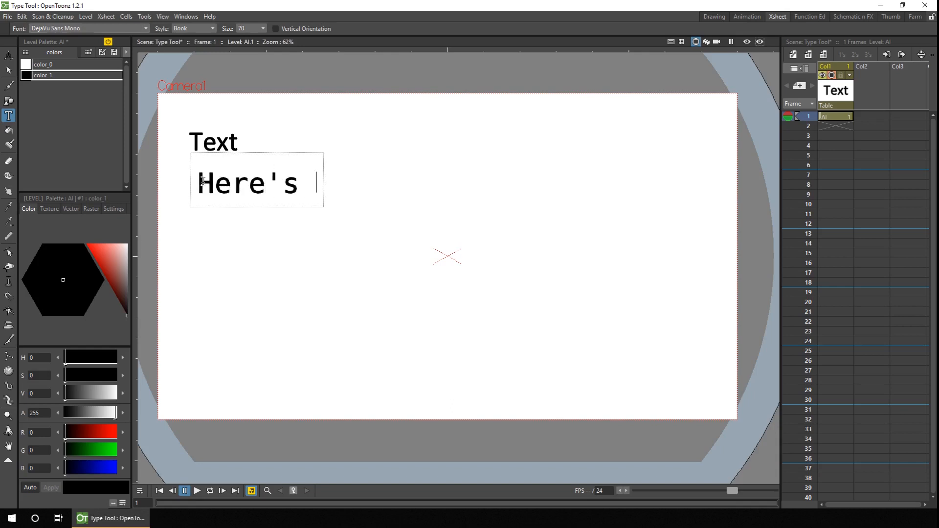
pyautogui.write('some more text')
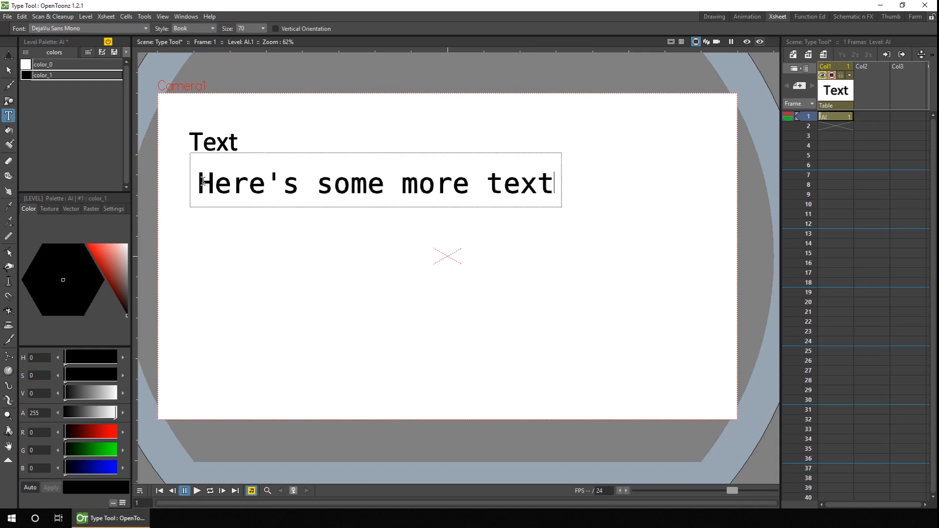
# - Try fonts such as DejaVu Serif Condensed and Exquisite Corpse on the second line, settle on Impact, and finish the text
pyautogui.click(145, 29)
pyautogui.click(84, 85)
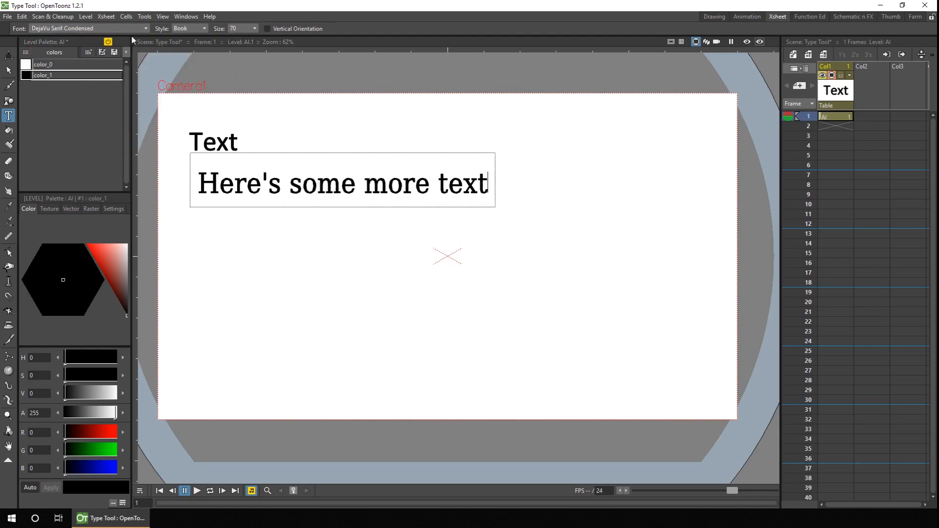
pyautogui.click(146, 30)
pyautogui.click(93, 102)
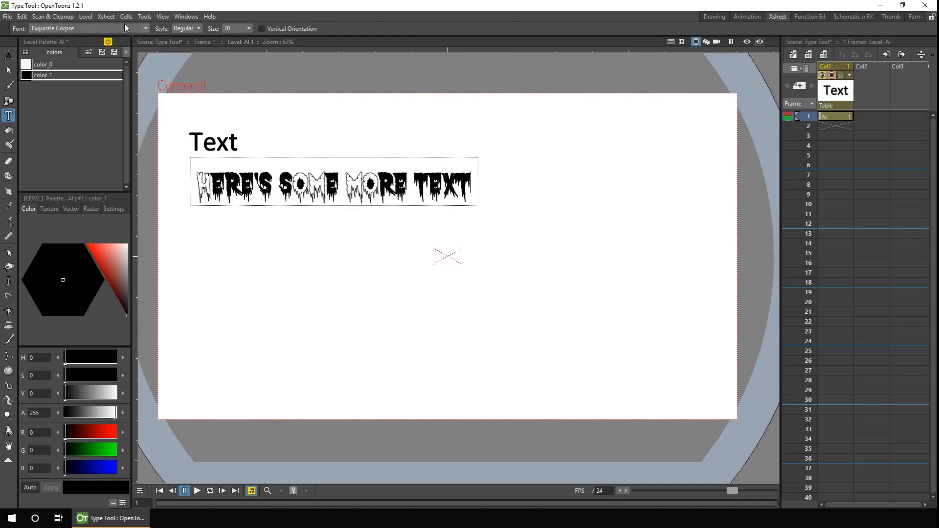
pyautogui.scroll(-1, 119, 28)
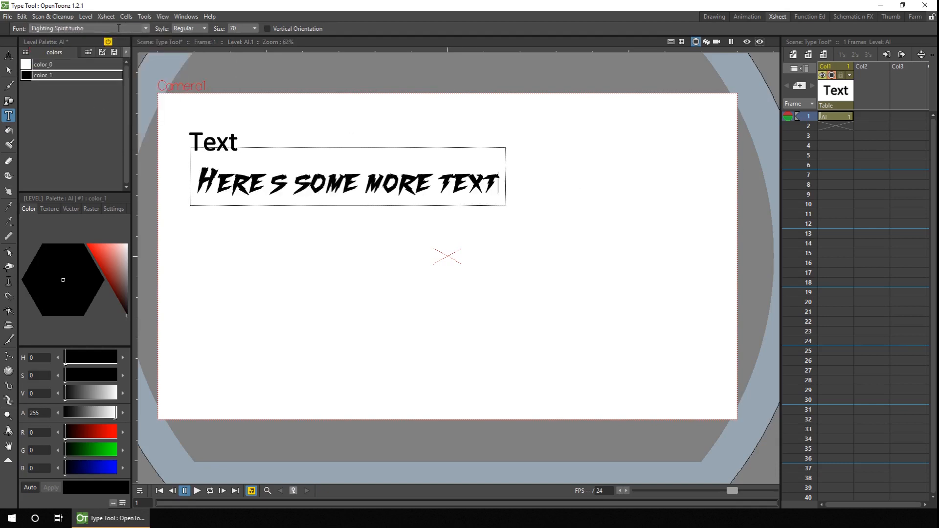
pyautogui.scroll(-5, 119, 28)
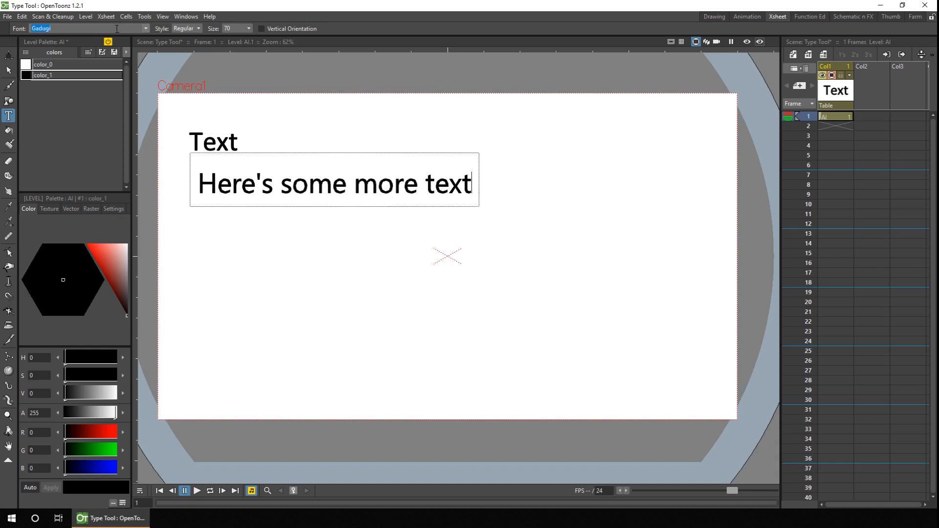
pyautogui.scroll(-4, 117, 29)
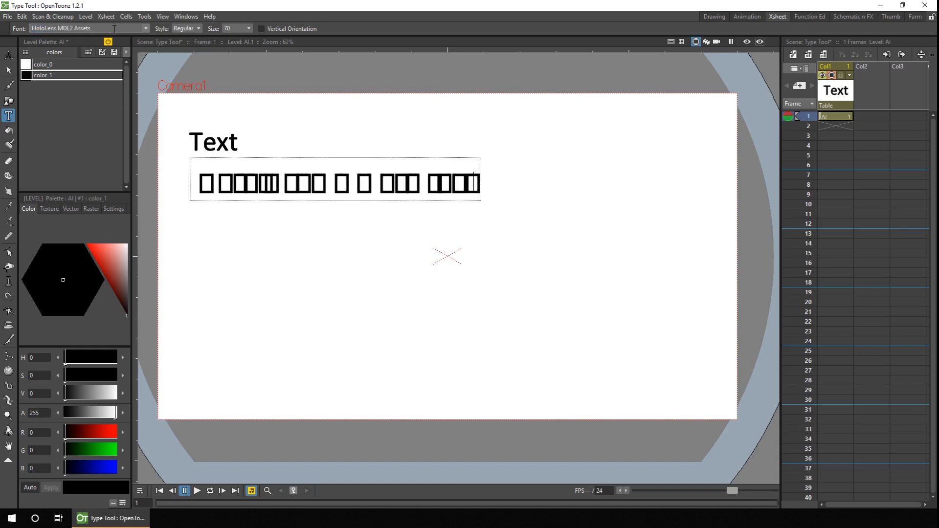
pyautogui.scroll(-1, 114, 29)
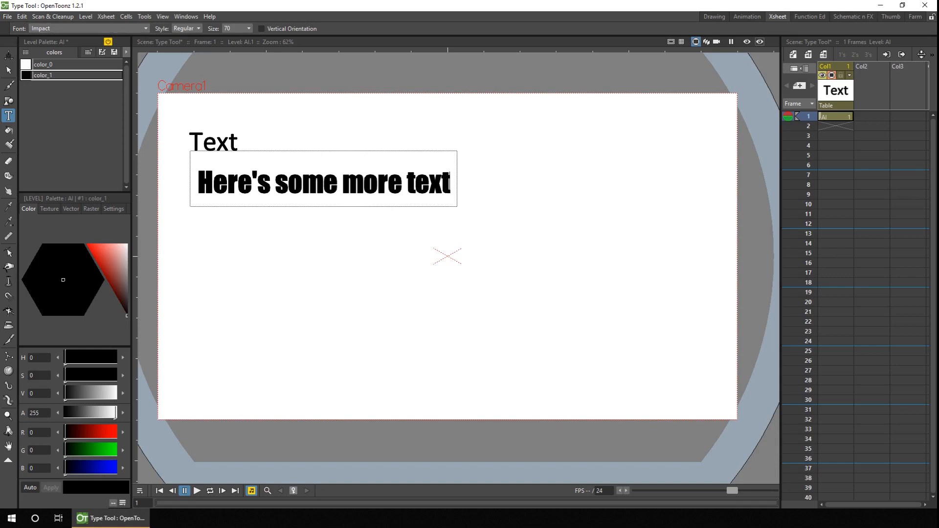
pyautogui.click(537, 166)
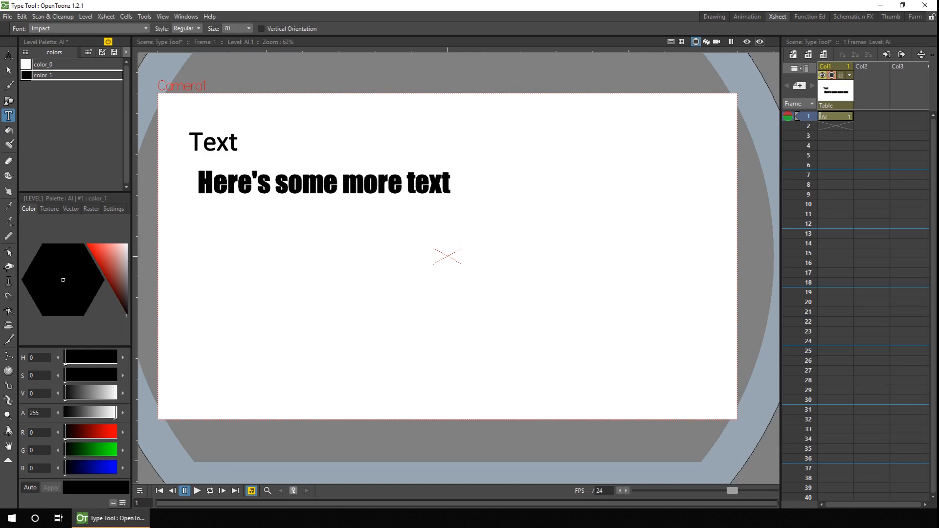
# - Select the words "more text" in the second line and move them right, opening a gap after "some"
pyautogui.click(8, 70)
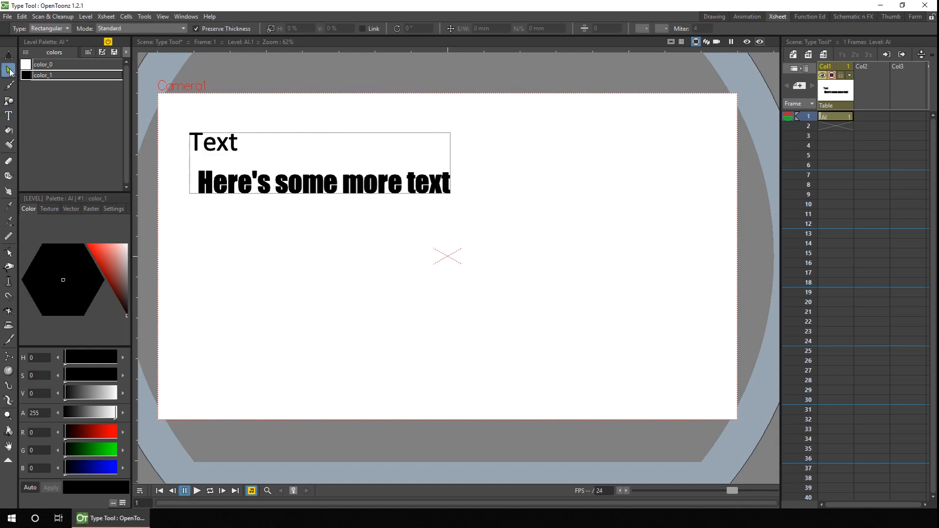
pyautogui.moveTo(515, 151); pyautogui.dragTo(337, 216)
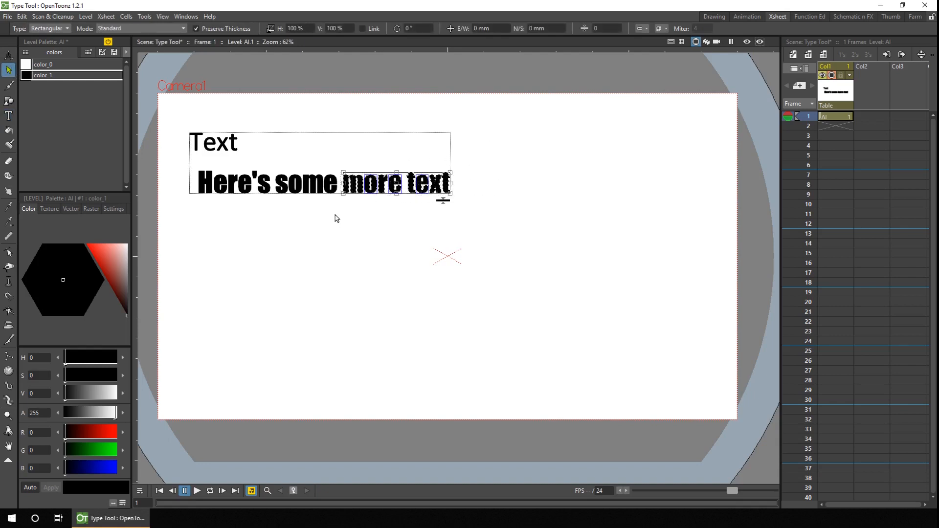
pyautogui.moveTo(377, 179); pyautogui.dragTo(468, 185)
# - Add the word "other" in Impact within the gap between "some" and "more text"
pyautogui.click(8, 115)
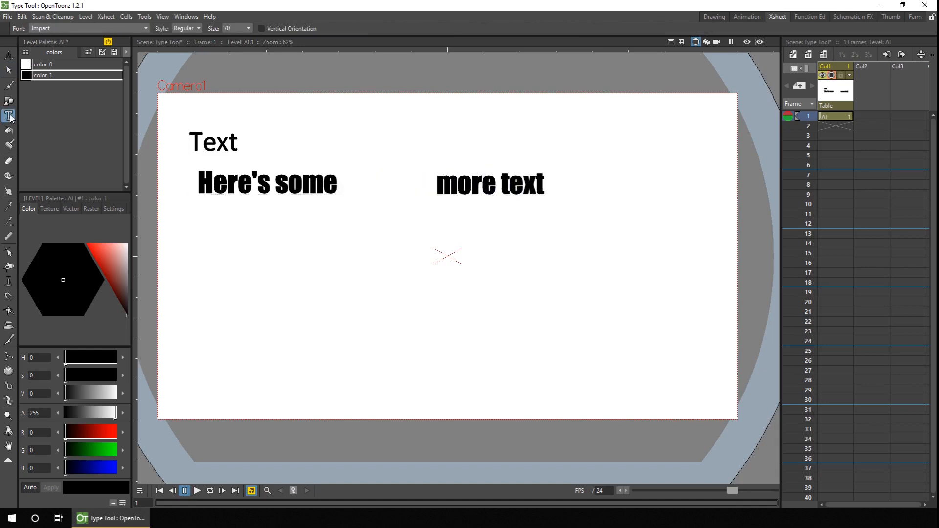
pyautogui.click(358, 183)
pyautogui.write('other')
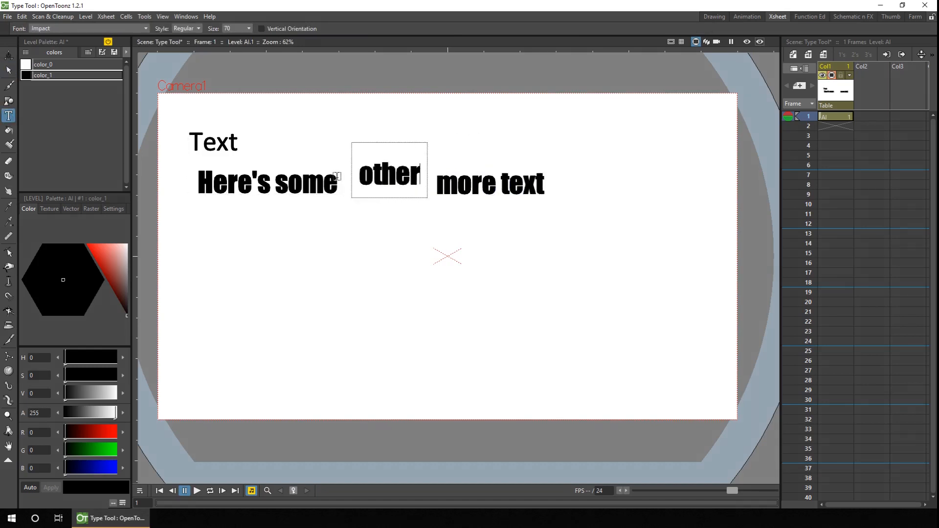
# - Align the word "other" with the second line just after "some" and move "more text" left to close the gap
pyautogui.click(11, 71)
pyautogui.moveTo(342, 163); pyautogui.dragTo(413, 215)
pyautogui.moveTo(411, 177); pyautogui.dragTo(389, 194)
pyautogui.moveTo(573, 154)
pyautogui.mouseDown()
pyautogui.moveTo(503, 195)
pyautogui.moveTo(448, 186)
pyautogui.mouseUp()
pyautogui.click(445, 211)
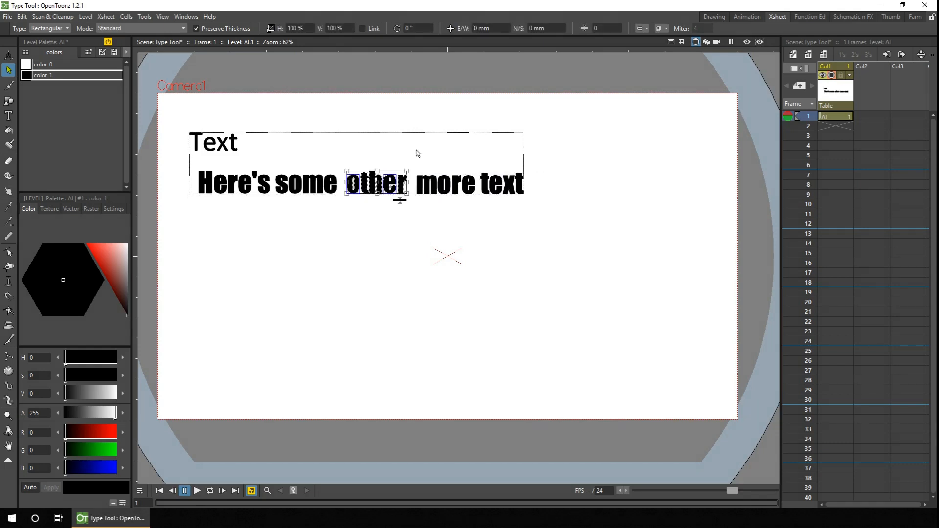
# - Nudge the word "other" up and down in small increments, return it to the line, and deselect it
pyautogui.press('Up')
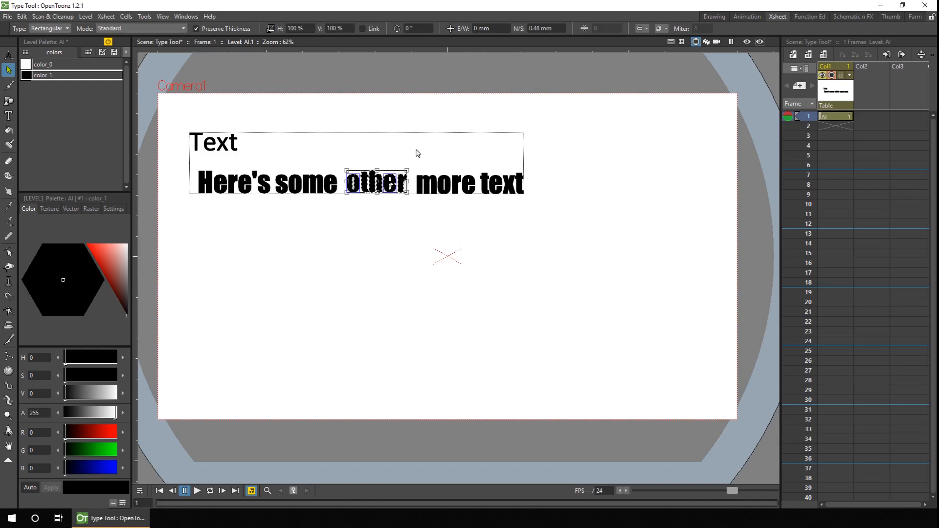
pyautogui.press('Down')
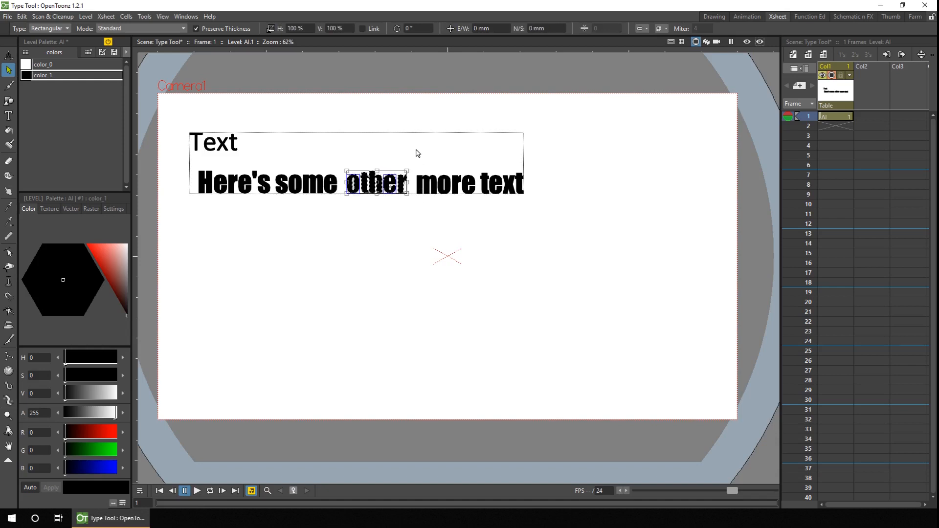
pyautogui.press('Down')
pyautogui.press('Up')
pyautogui.press('Up')
pyautogui.press('Up')
pyautogui.press('Down')
pyautogui.press('Down')
pyautogui.press('Up')
pyautogui.press('Up')
pyautogui.press('Up')
pyautogui.press('Up')
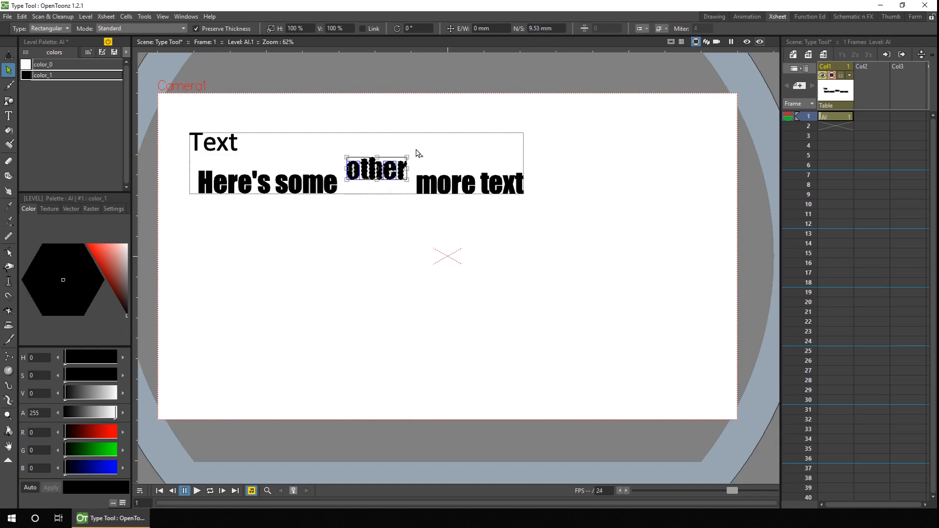
pyautogui.press('Down')
pyautogui.press('Down')
pyautogui.press('Down')
pyautogui.press('Down')
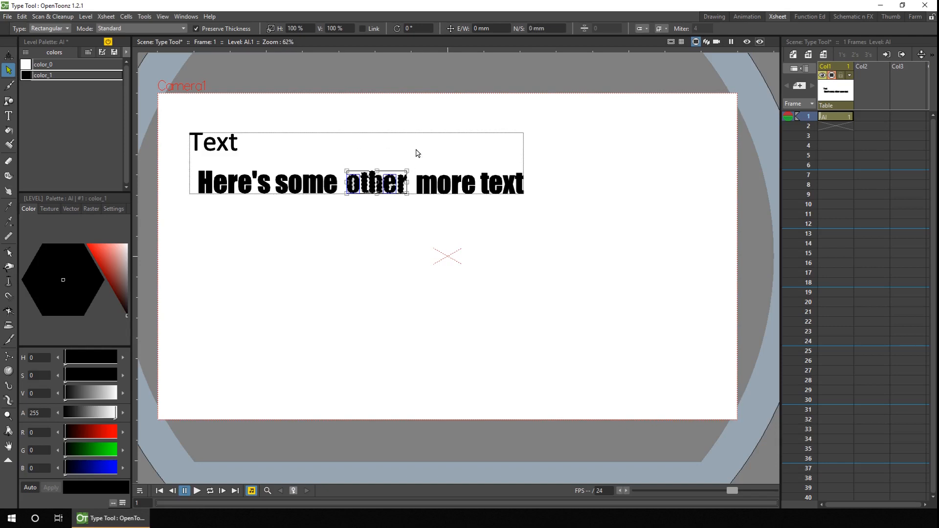
pyautogui.click(452, 232)
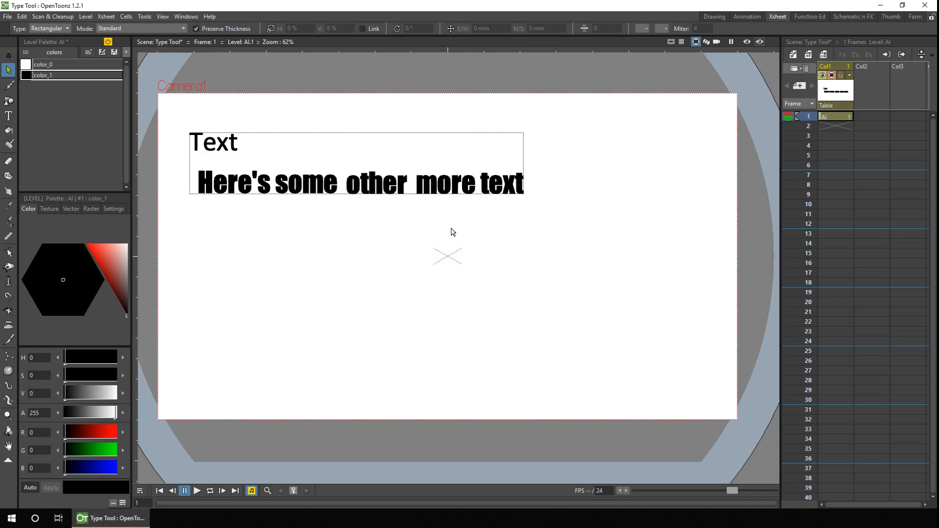
# - Select the entire second line of text and enlarge it proportionally to about 148 %
pyautogui.moveTo(176, 213)
pyautogui.mouseDown()
pyautogui.moveTo(254, 176)
pyautogui.moveTo(592, 160)
pyautogui.mouseUp()
pyautogui.moveTo(522, 193)
pyautogui.mouseDown()
pyautogui.moveTo(497, 299)
pyautogui.moveTo(552, 382)
pyautogui.moveTo(514, 195)
pyautogui.moveTo(456, 257)
pyautogui.moveTo(446, 253)
pyautogui.moveTo(713, 327)
pyautogui.mouseUp()
pyautogui.moveTo(684, 319); pyautogui.dragTo(671, 299)
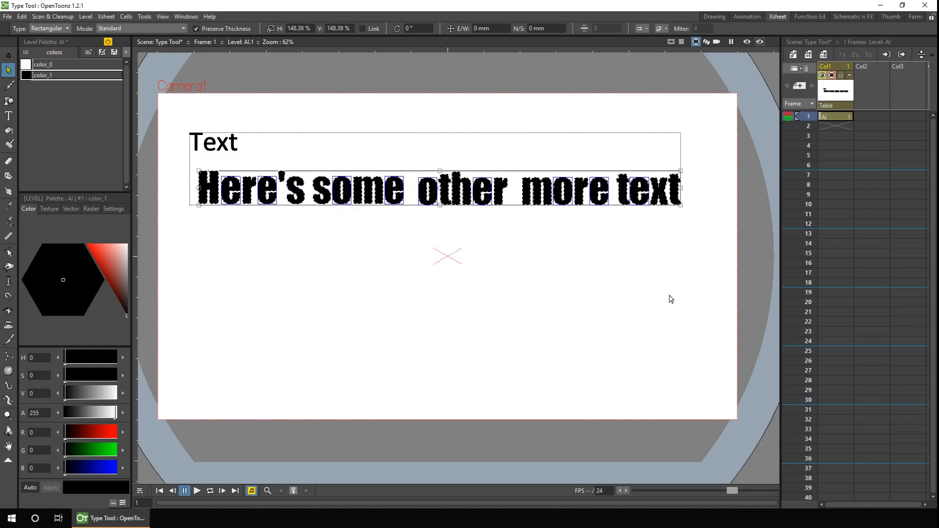
# - Try stretching, narrowing and skewing the second line of text from its selection handles, undoing the changes
pyautogui.moveTo(440, 204); pyautogui.dragTo(439, 234)
pyautogui.moveTo(680, 201); pyautogui.dragTo(509, 200)
pyautogui.hotkey('ctrl', 'z')
pyautogui.hotkey('ctrl', 'z')
pyautogui.moveTo(679, 188); pyautogui.dragTo(398, 271)
pyautogui.hotkey('ctrl', 'z')
pyautogui.moveTo(439, 206); pyautogui.dragTo(554, 358)
pyautogui.hotkey('ctrl', 'z')
# - Try distorting the second line by pulling its upper-right corner outward and its lower-right corner down, and undo both changes
pyautogui.moveTo(681, 171); pyautogui.dragTo(722, 137)
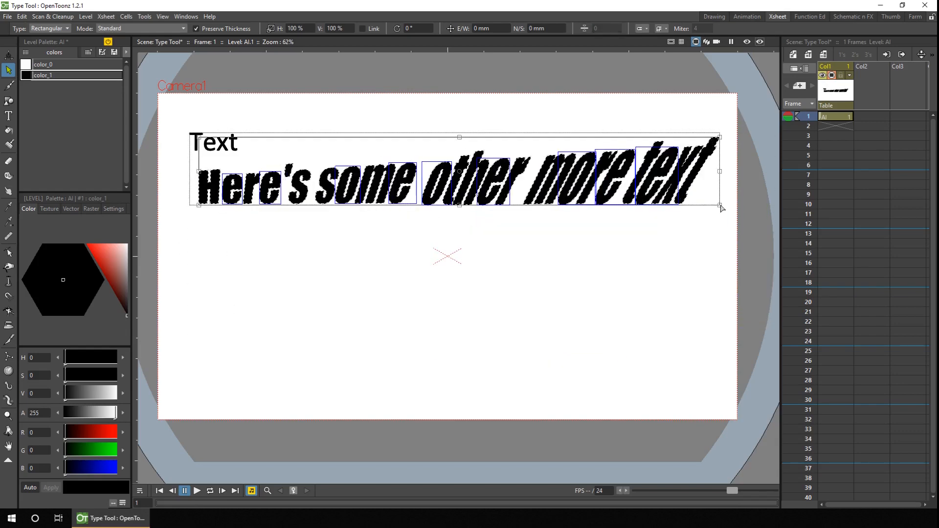
pyautogui.moveTo(721, 205); pyautogui.dragTo(722, 242)
pyautogui.hotkey('ctrl', 'z')
pyautogui.hotkey('ctrl', 'z')
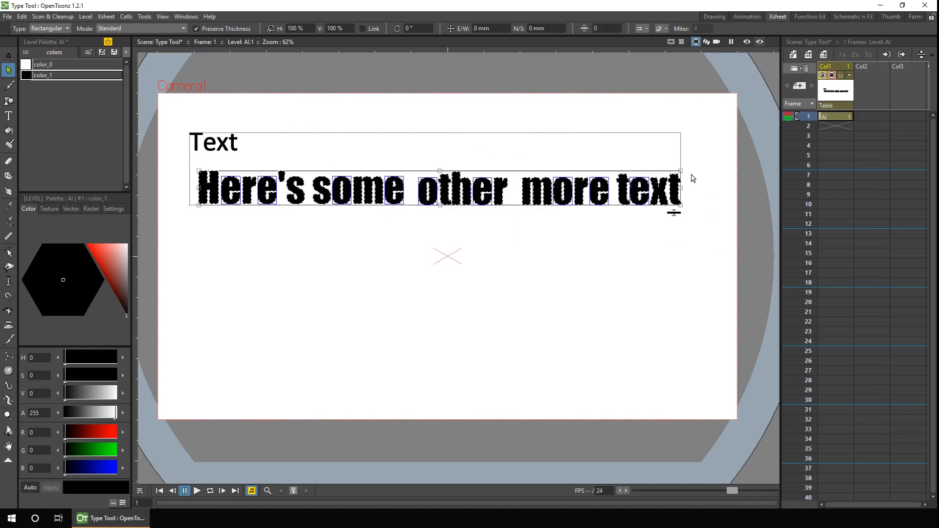
# - Try a slight adjustment of the selected second line, deselect it, and undo the change
pyautogui.moveTo(658, 189); pyautogui.dragTo(648, 195)
pyautogui.click(648, 225)
pyautogui.hotkey('ctrl', 'z')
pyautogui.hotkey('ctrl', 'z')
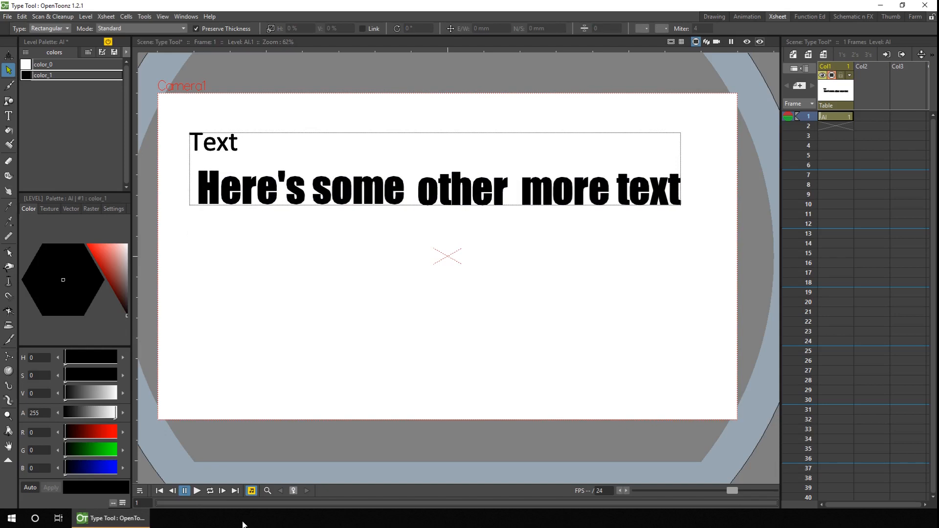
# - With the Control Point Editor, pull the left corners of the "H" in "Here's" outward and bulge its left side into a curve
pyautogui.click(8, 253)
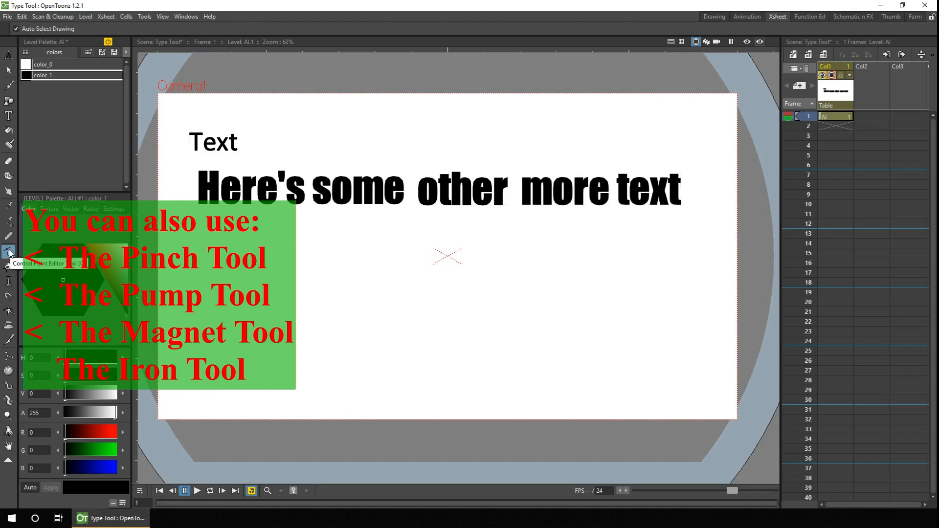
pyautogui.scroll(7, 238, 223)
pyautogui.moveTo(242, 175); pyautogui.dragTo(343, 240)
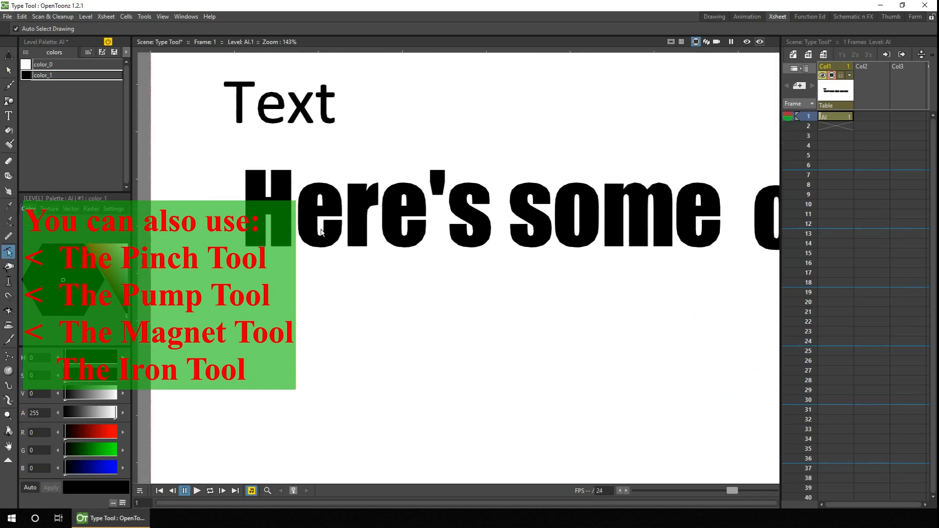
pyautogui.click(281, 245)
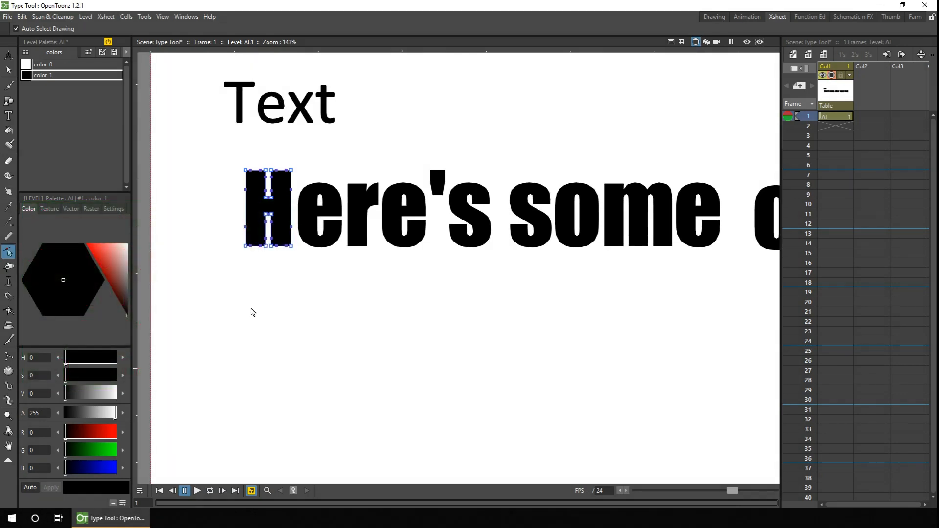
pyautogui.moveTo(245, 246); pyautogui.dragTo(229, 248)
pyautogui.moveTo(245, 170); pyautogui.dragTo(211, 190)
pyautogui.moveTo(220, 234); pyautogui.dragTo(211, 240)
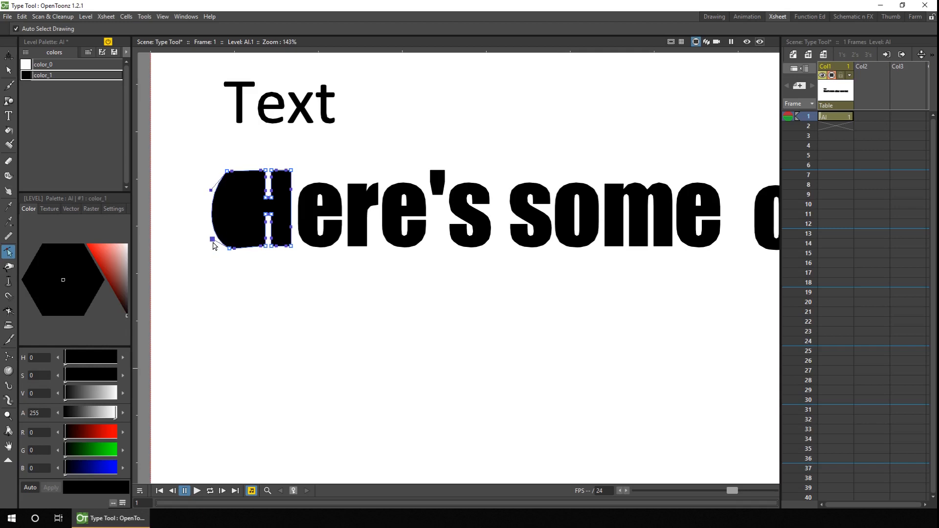
pyautogui.click(278, 272)
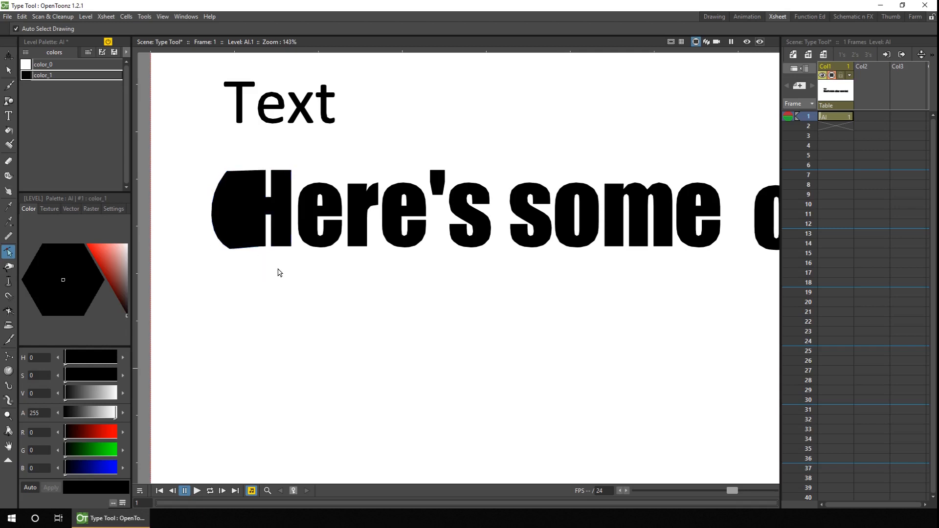
# - Pull the bottom edge of the "H" downward into an irregular, wavy shape and deselect the letter
pyautogui.click(244, 251)
pyautogui.moveTo(244, 252)
pyautogui.mouseDown()
pyautogui.moveTo(244, 278)
pyautogui.moveTo(262, 271)
pyautogui.moveTo(225, 275)
pyautogui.mouseUp()
pyautogui.click(266, 295)
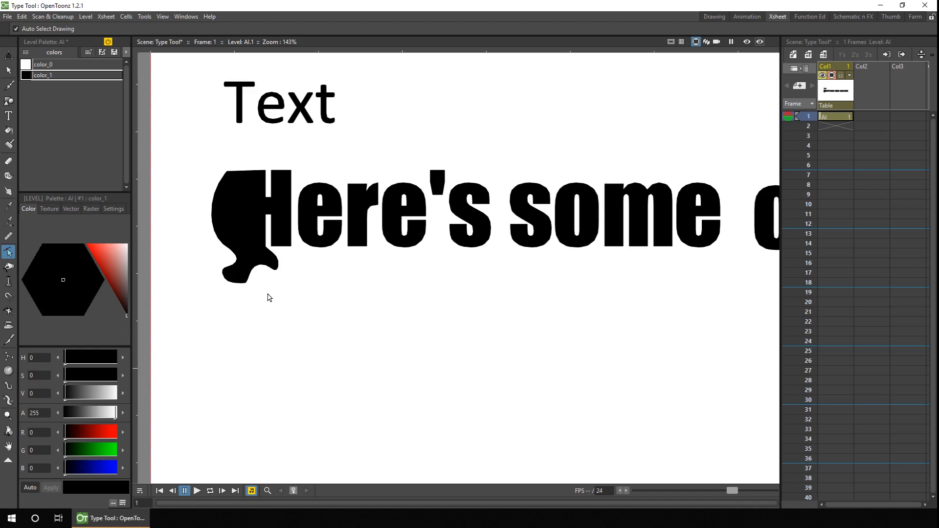
# - Add a red style, color_2, to the level palette and fill the "H" and first "e" of "Here's" with it
pyautogui.rightClick(89, 74)
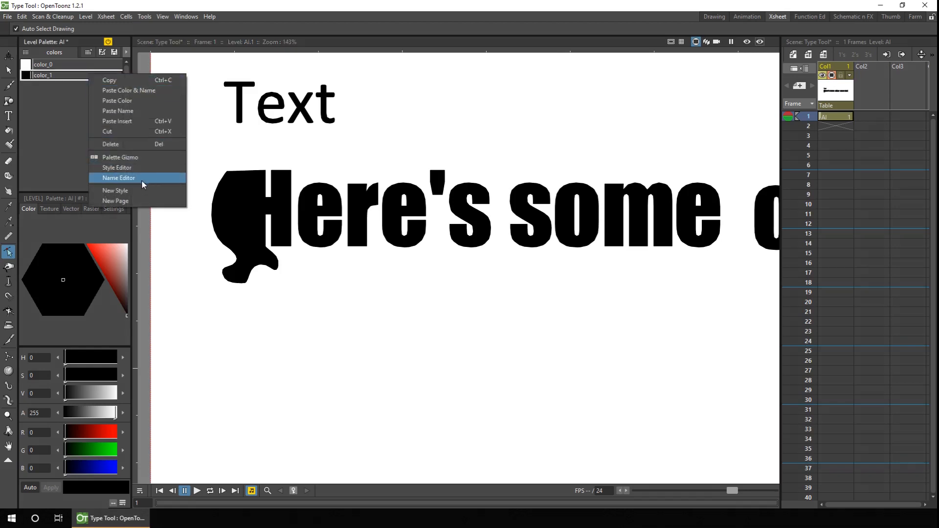
pyautogui.click(127, 179)
pyautogui.press('f')
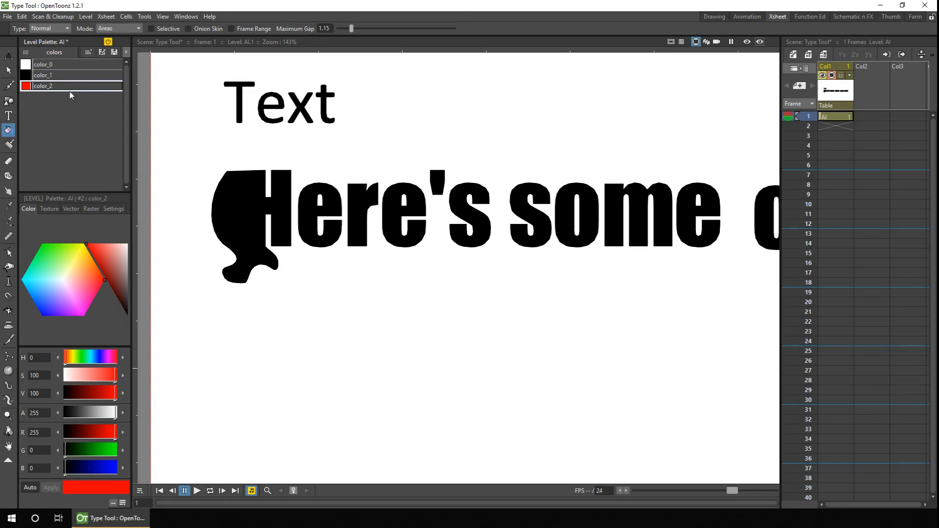
pyautogui.click(246, 200)
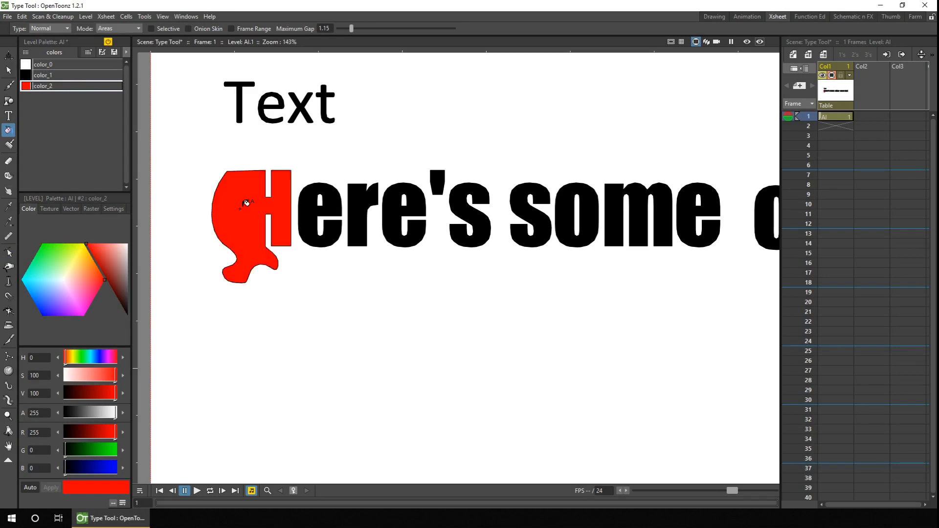
pyautogui.click(313, 205)
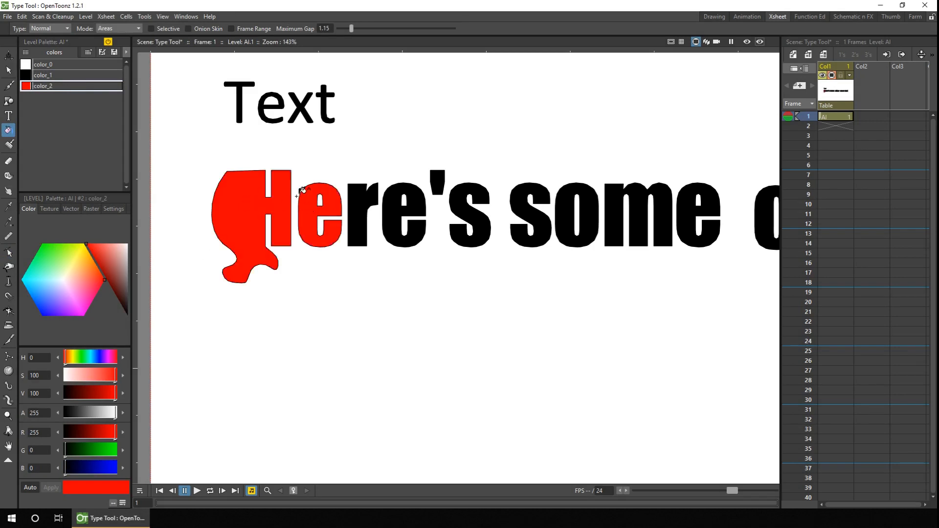
# - Fill the remaining letters of "Here's some" with red at once using the Rectangular fill type
pyautogui.click(60, 30)
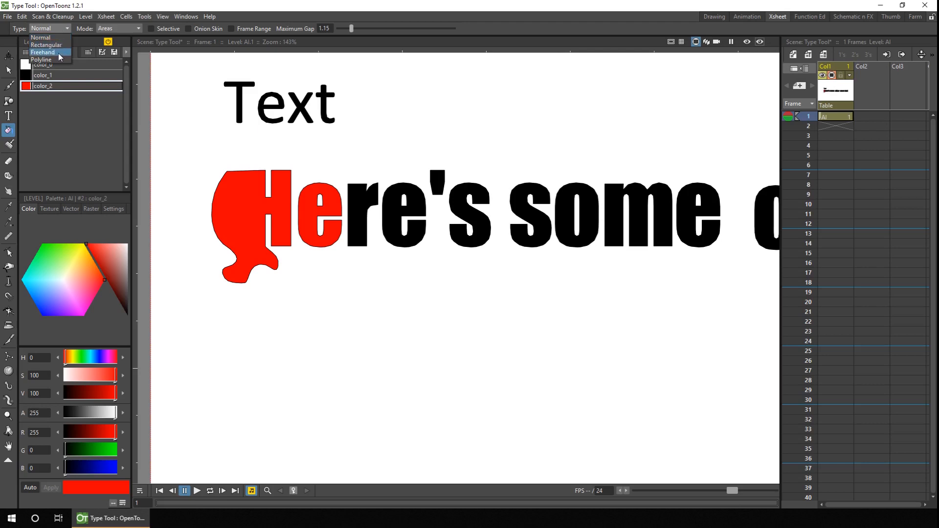
pyautogui.click(61, 45)
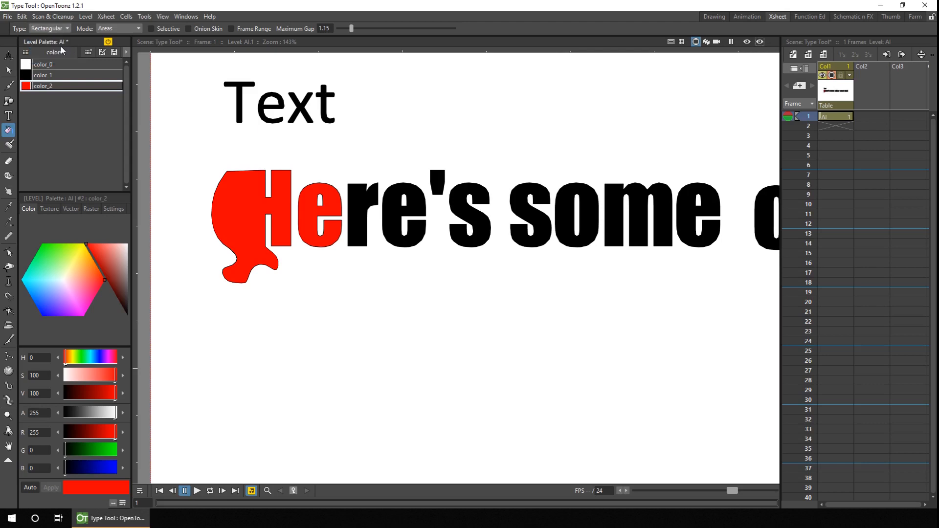
pyautogui.moveTo(304, 139); pyautogui.dragTo(728, 271)
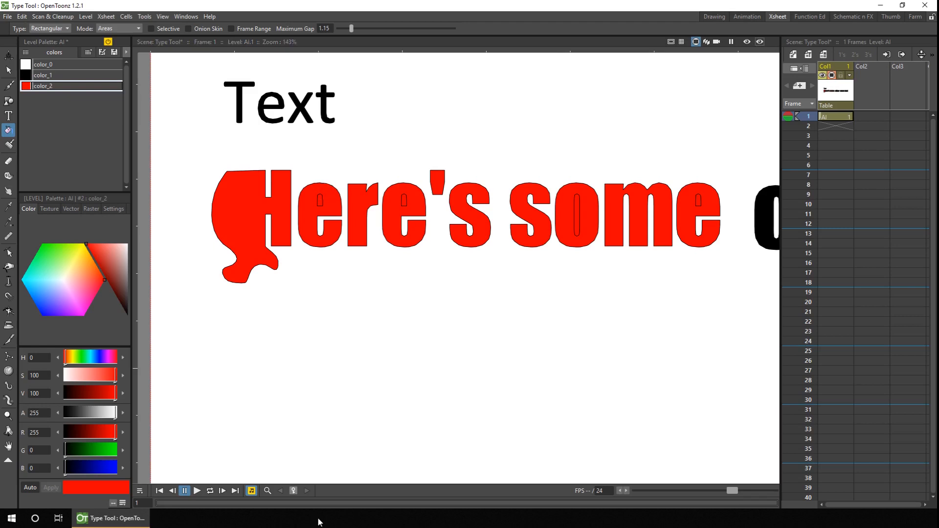
# - Add a new style, color_3, to the palette and apply a generated linear gradient vector style to it
pyautogui.click(86, 130)
pyautogui.rightClick(81, 109)
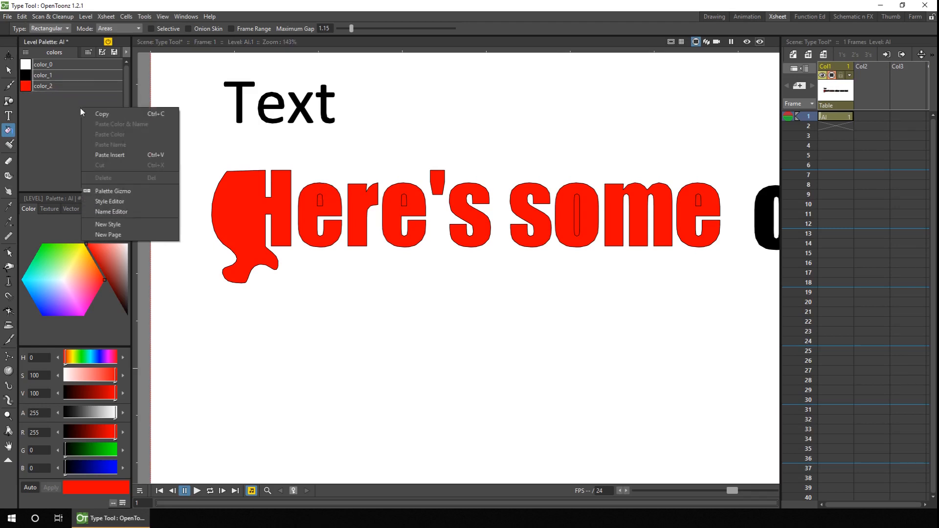
pyautogui.click(124, 223)
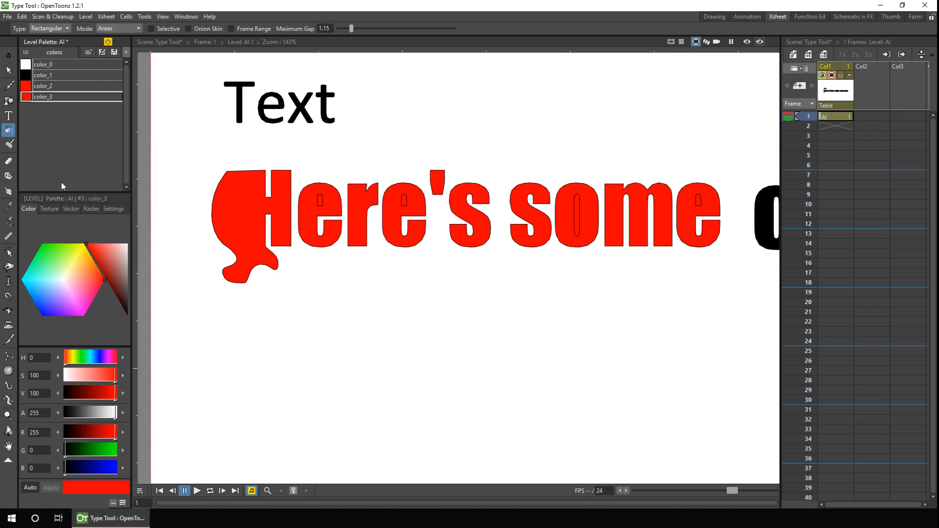
pyautogui.click(72, 209)
pyautogui.click(35, 299)
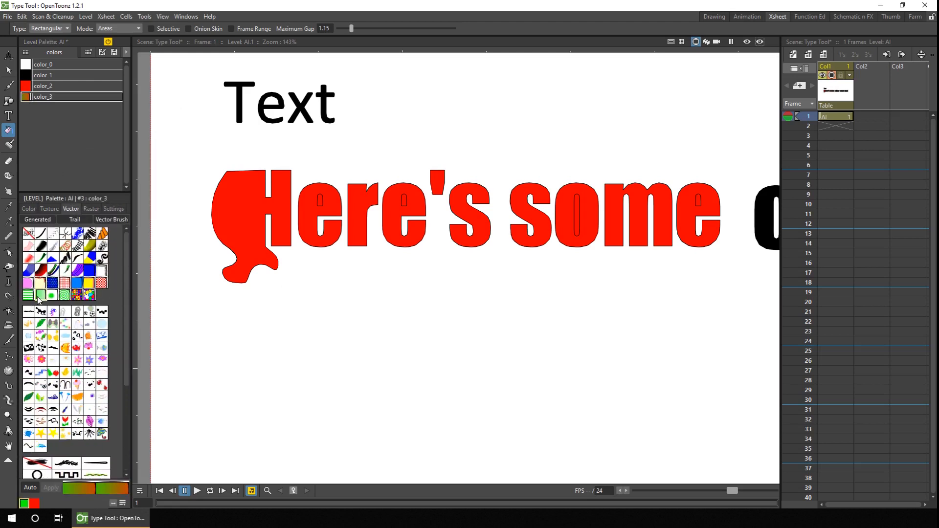
# - Set the two gradient colors of color_3 to blue and green
pyautogui.click(29, 210)
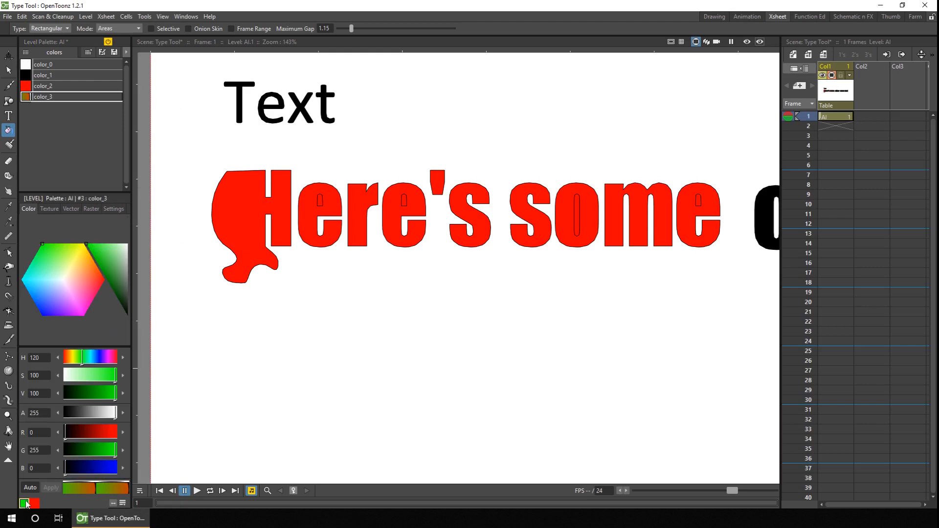
pyautogui.moveTo(49, 306); pyautogui.dragTo(40, 316)
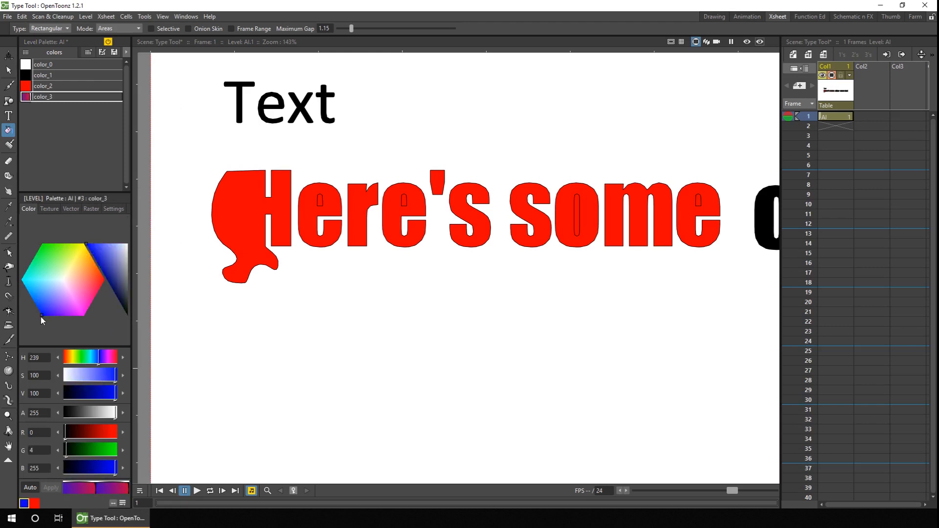
pyautogui.click(35, 503)
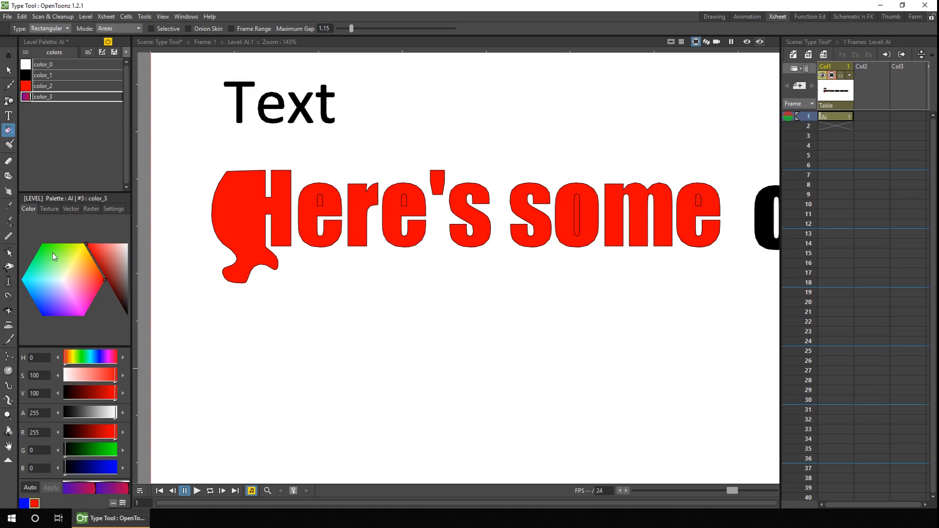
pyautogui.moveTo(52, 253); pyautogui.dragTo(40, 240)
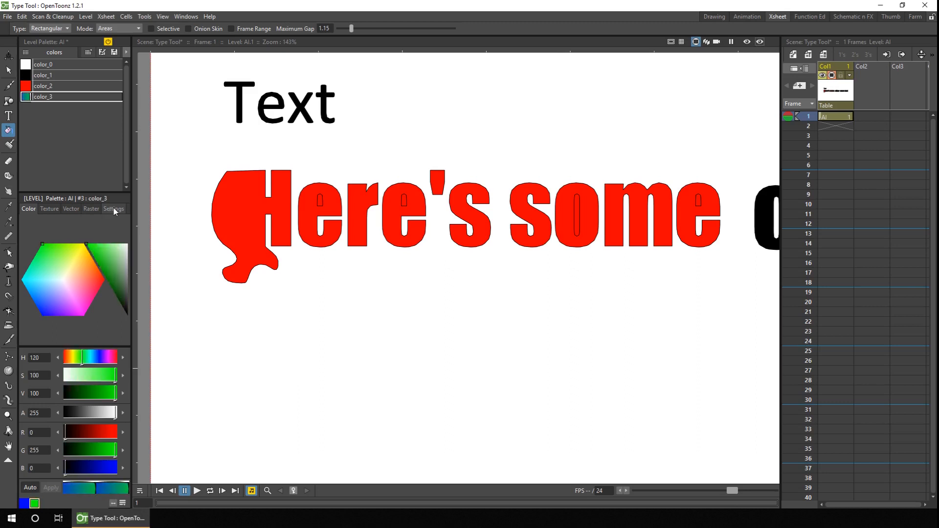
pyautogui.hotkey('ctrl', 'z')
# - Switch the Fill tool back to the Normal type and fill the "H" with the blue-green gradient
pyautogui.click(58, 28)
pyautogui.click(52, 36)
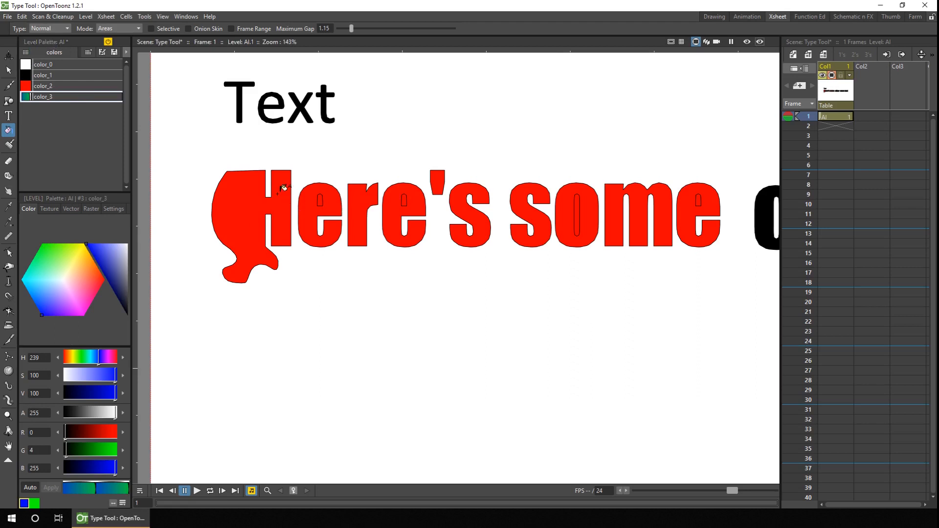
pyautogui.click(258, 202)
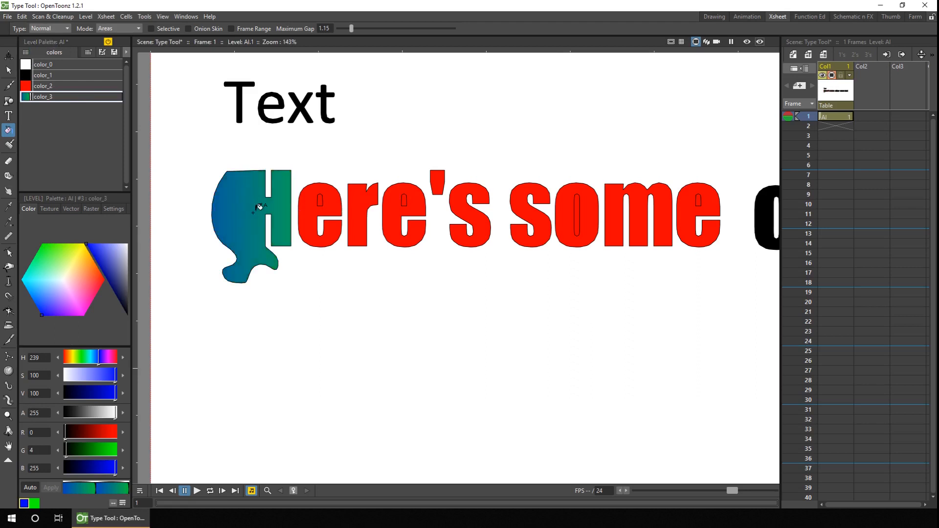
# - Adjust the parameters of color_3's gradient in its style settings
pyautogui.click(112, 208)
pyautogui.moveTo(114, 234); pyautogui.dragTo(106, 234)
pyautogui.moveTo(106, 270); pyautogui.dragTo(131, 255)
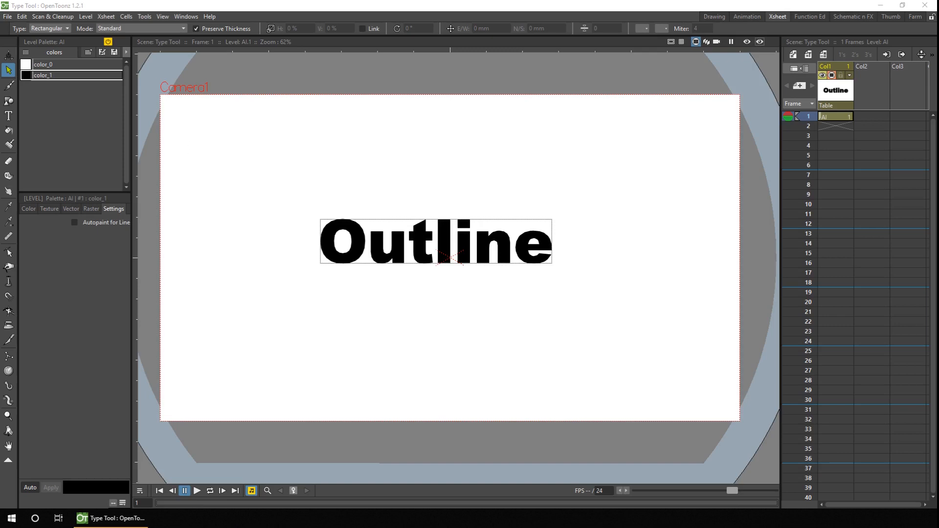
# - Add a red style, color_2, to the palette and fill every letter of the word "Outline" with it
pyautogui.rightClick(71, 95)
pyautogui.click(126, 196)
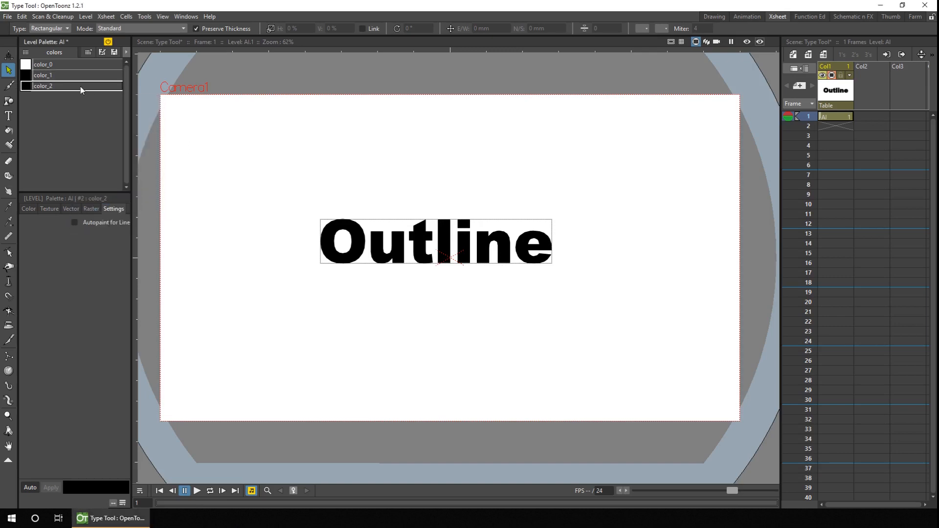
pyautogui.moveTo(101, 260); pyautogui.dragTo(72, 255)
pyautogui.click(8, 130)
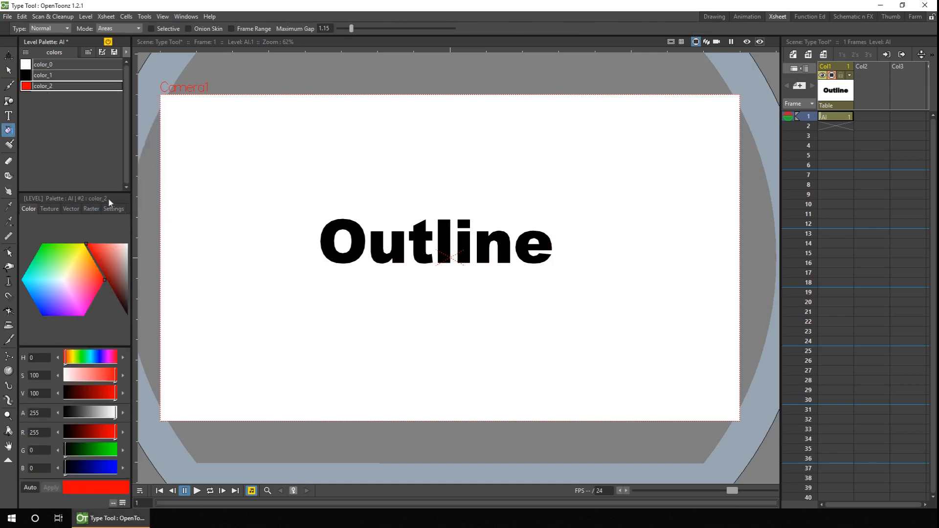
pyautogui.click(358, 241)
pyautogui.moveTo(385, 240); pyautogui.dragTo(533, 245)
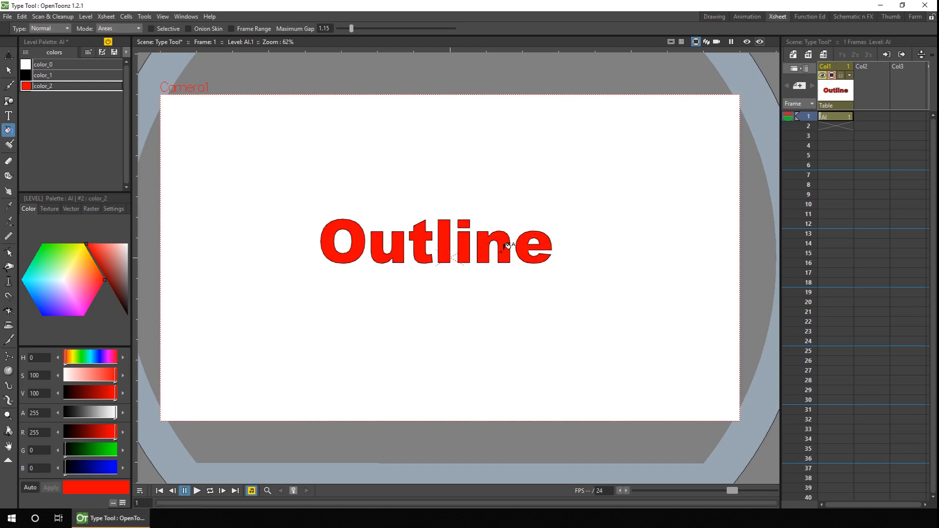
# - Select the whole word "Outline" and adjust its outline thickness, trying 3 before settling on 1
pyautogui.click(9, 71)
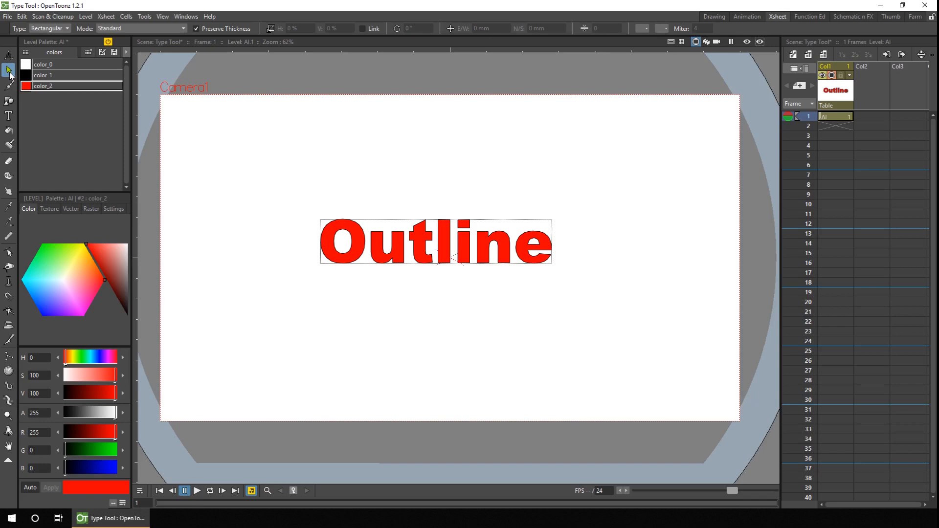
pyautogui.scroll(4, 547, 253)
pyautogui.scroll(-3, 440, 308)
pyautogui.scroll(1, 525, 266)
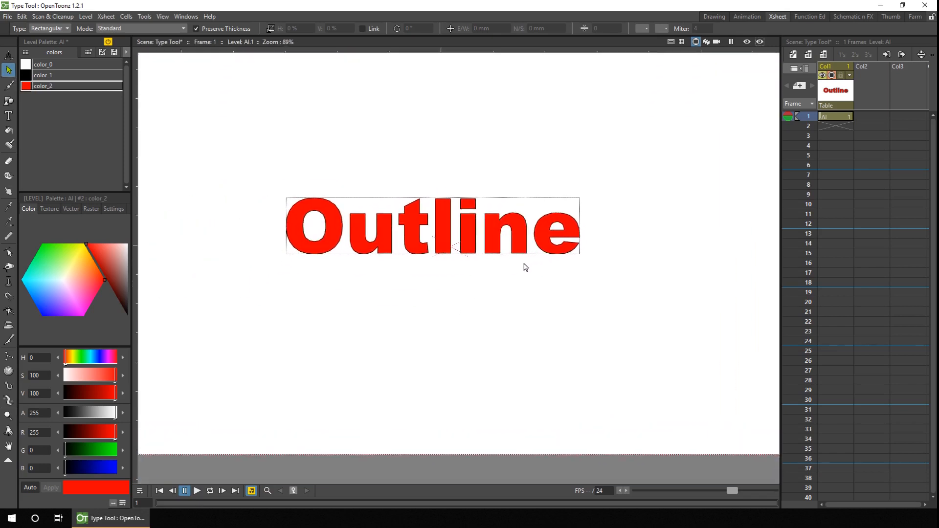
pyautogui.scroll(1, 525, 267)
pyautogui.moveTo(199, 158); pyautogui.dragTo(641, 271)
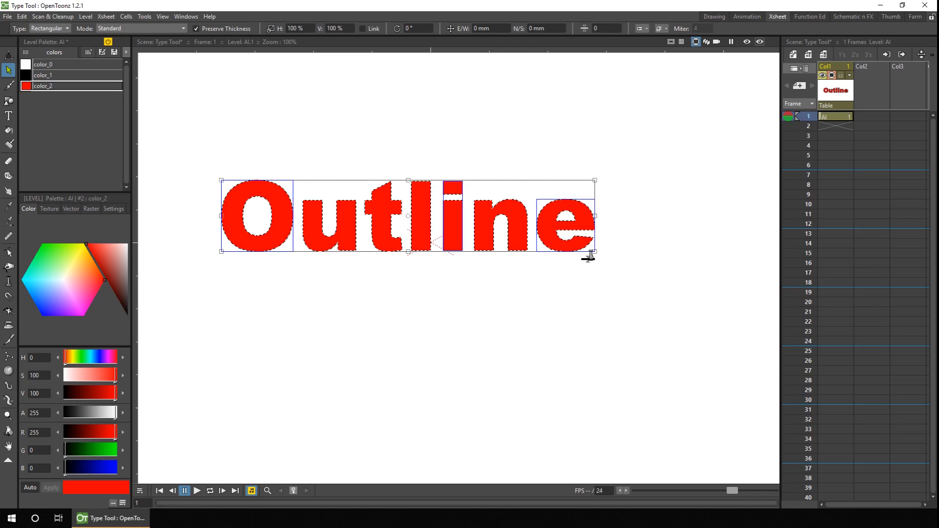
pyautogui.moveTo(589, 252); pyautogui.dragTo(587, 258)
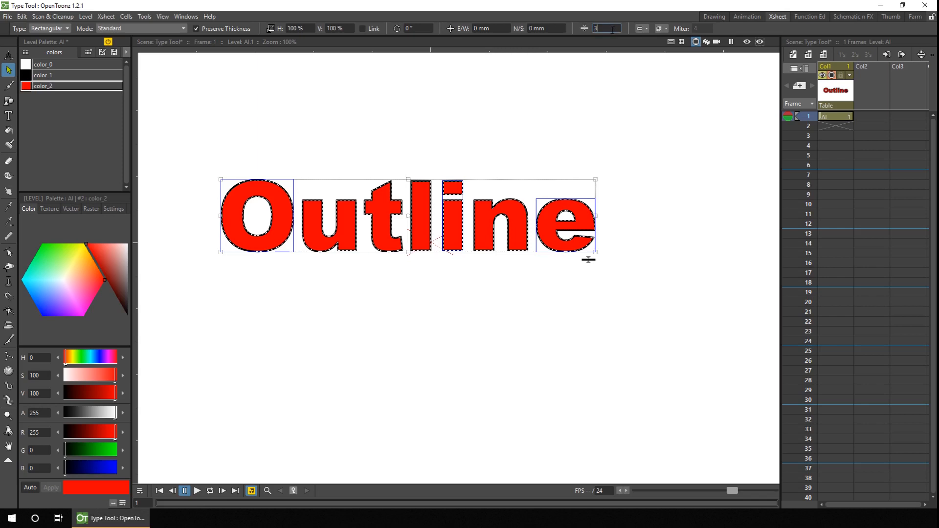
pyautogui.press('Return')
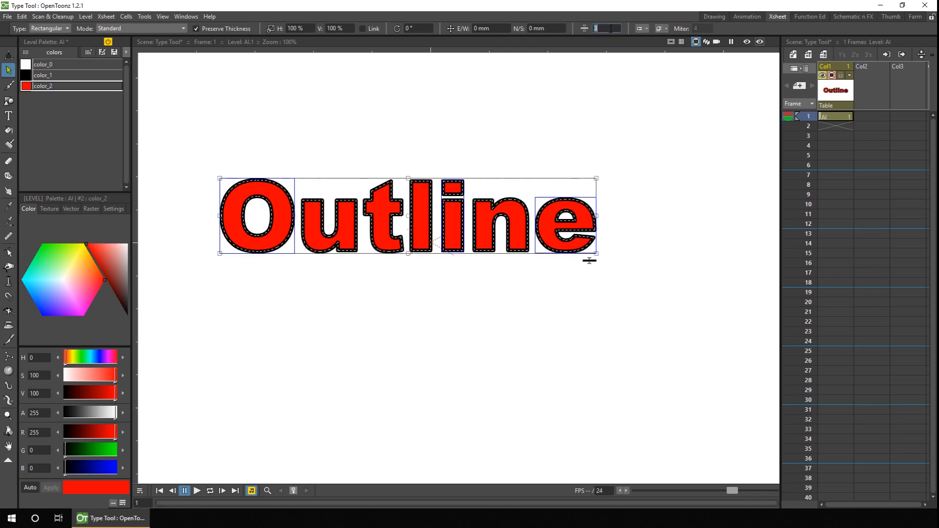
pyautogui.press('Return')
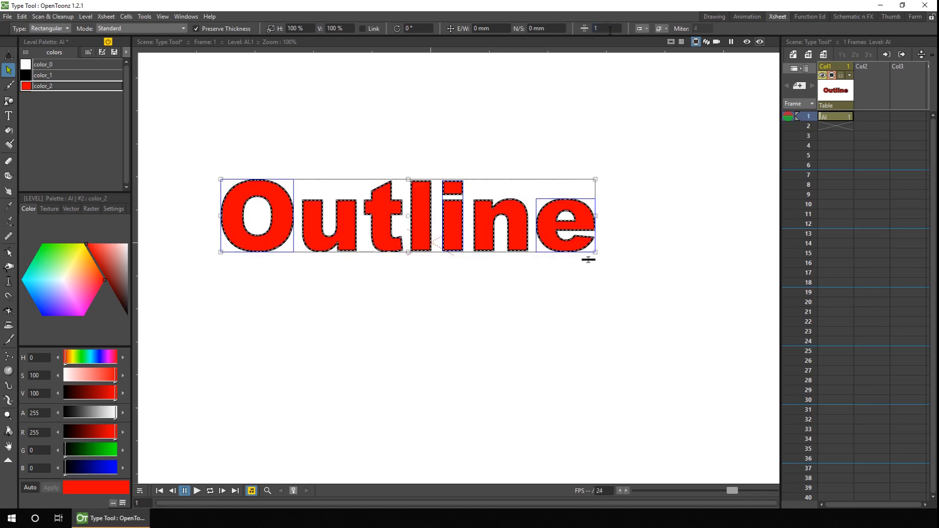
# - Try thickening the whole word's outline to about 2.49 with the thickness handle, and set the thickness to 0
pyautogui.moveTo(590, 254)
pyautogui.mouseDown()
pyautogui.moveTo(596, 215)
pyautogui.moveTo(589, 250)
pyautogui.mouseUp()
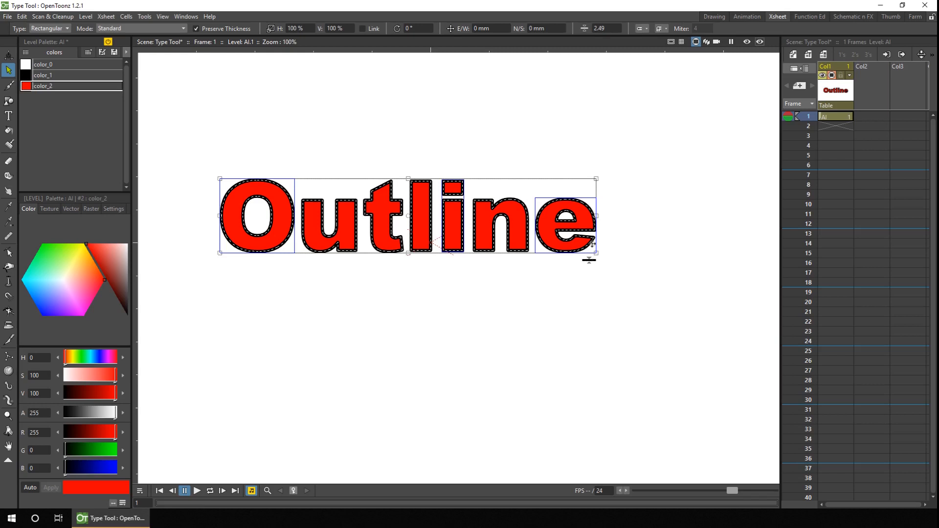
pyautogui.click(615, 28)
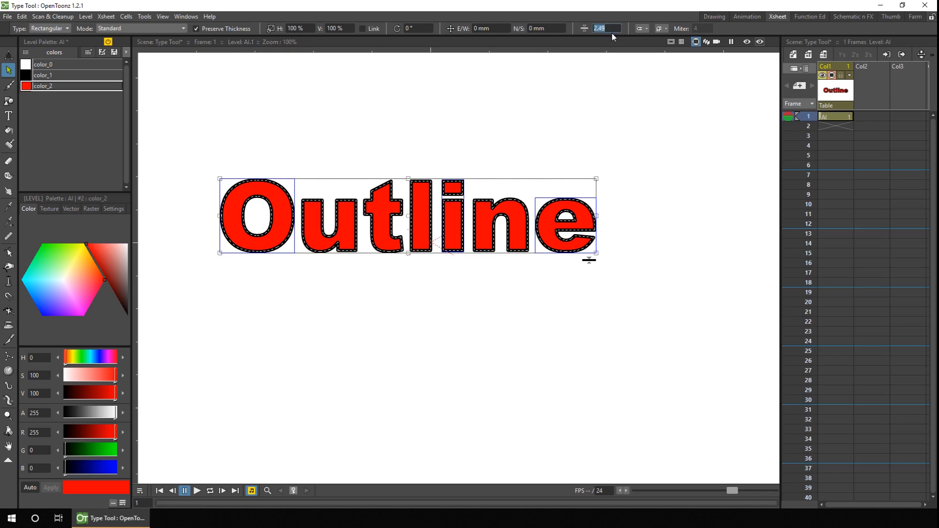
pyautogui.press('Return')
pyautogui.write('0')
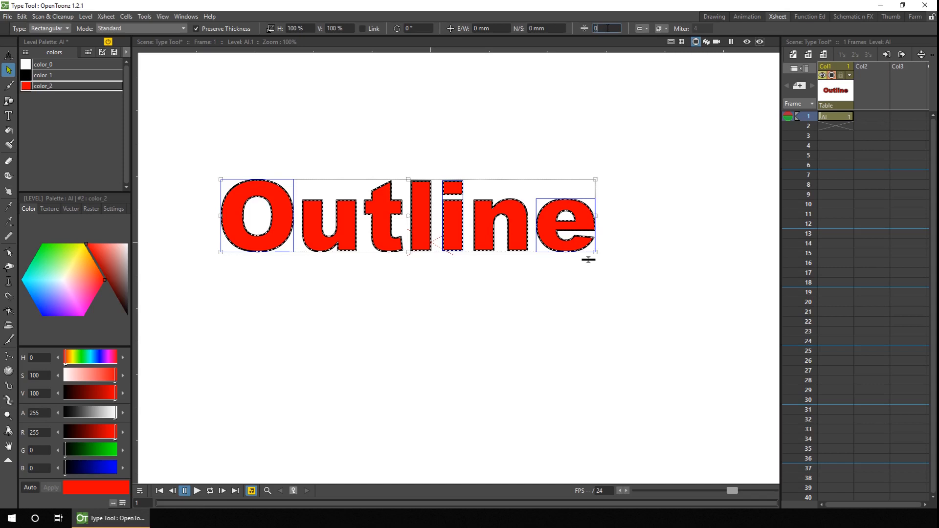
pyautogui.press('Return')
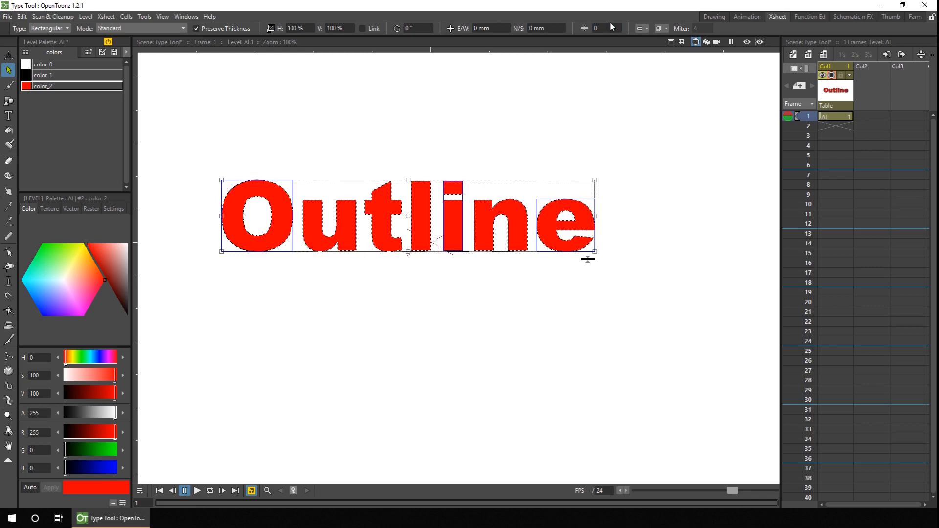
# - Clone the level in frame 1 of the first column as a new level named TextBG
pyautogui.moveTo(188, 151); pyautogui.dragTo(668, 295)
pyautogui.click(836, 118)
pyautogui.click(128, 17)
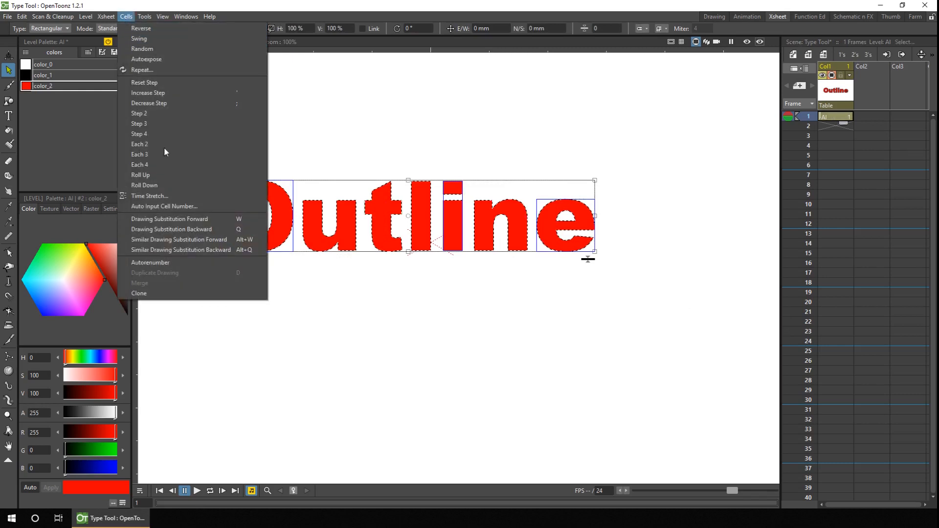
pyautogui.click(147, 293)
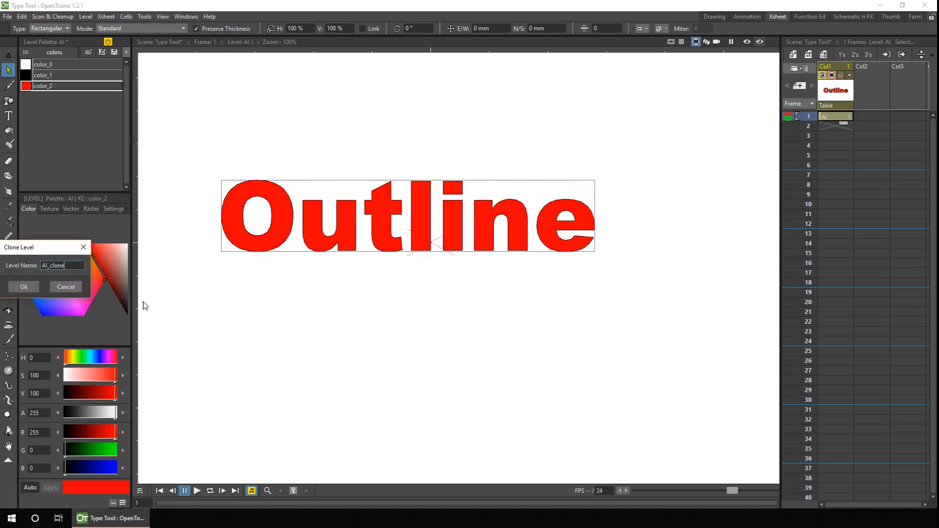
pyautogui.moveTo(44, 247); pyautogui.dragTo(203, 172)
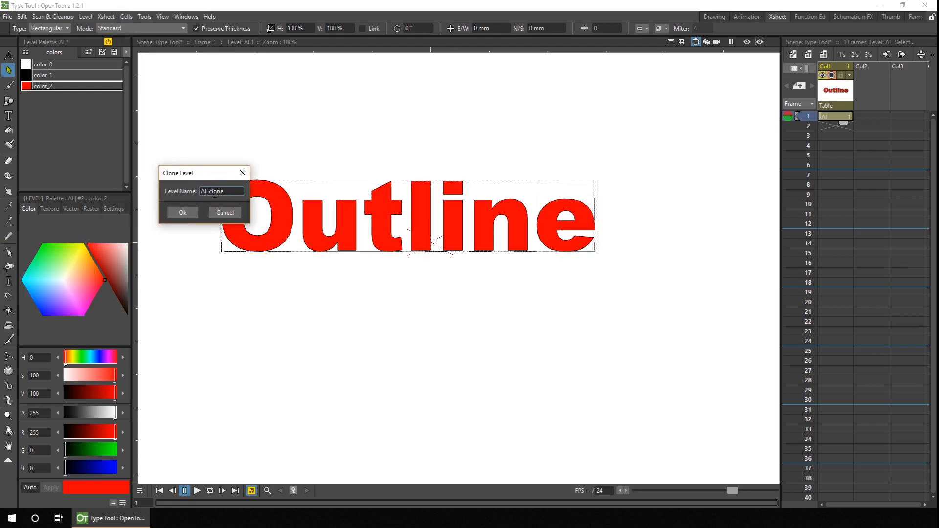
pyautogui.moveTo(226, 191); pyautogui.dragTo(201, 191)
pyautogui.write('TextBG')
pyautogui.click(177, 213)
# - Name the cloned level's column BG and the original column Text, and move the BG column behind the Text column
pyautogui.write('BG')
pyautogui.press('Return')
pyautogui.doubleClick(838, 67)
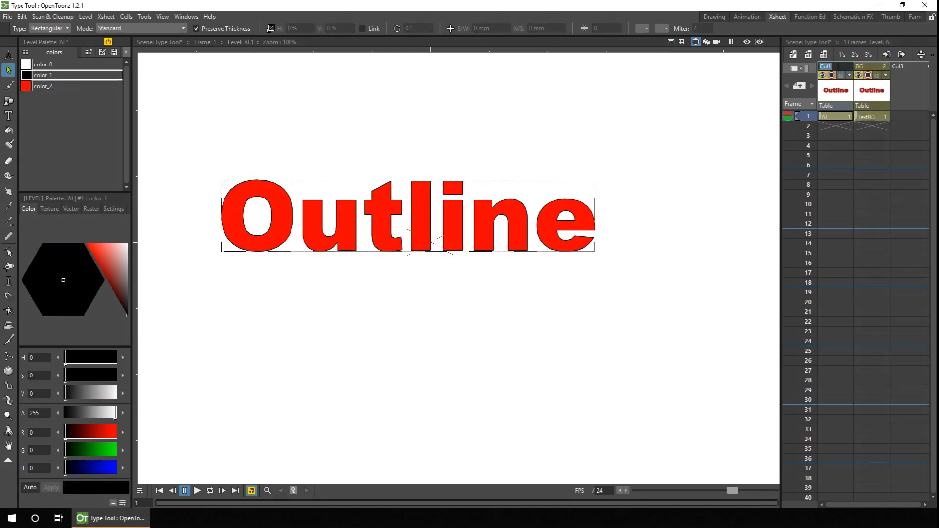
pyautogui.write('Text')
pyautogui.press('Return')
pyautogui.moveTo(869, 71); pyautogui.dragTo(831, 70)
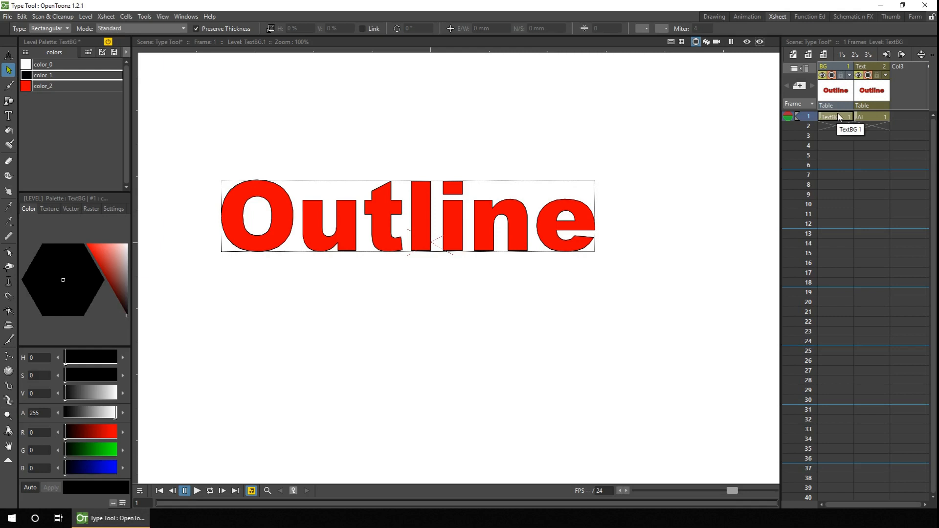
# - Thicken the outline of the whole word on the TextBG level to about 15.05, and briefly hide the Text column to inspect it
pyautogui.moveTo(174, 148); pyautogui.dragTo(666, 325)
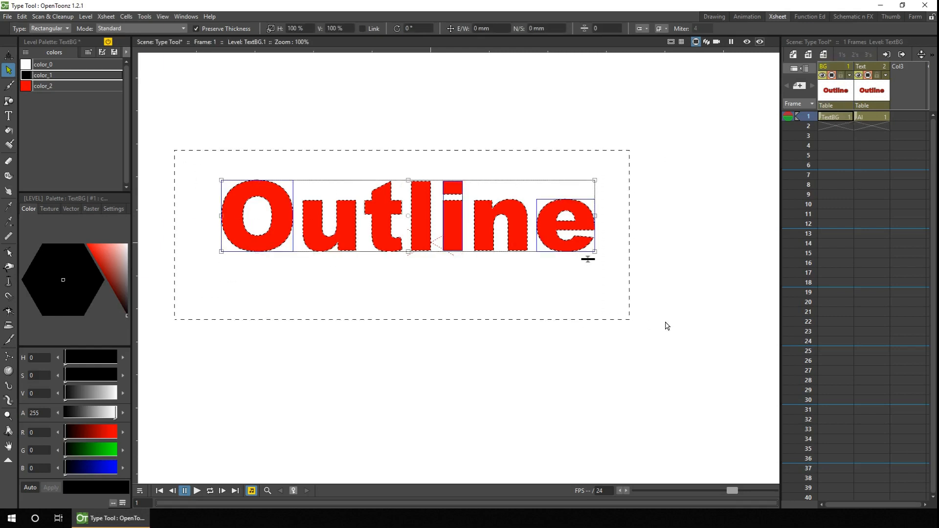
pyautogui.moveTo(589, 258); pyautogui.dragTo(597, 212)
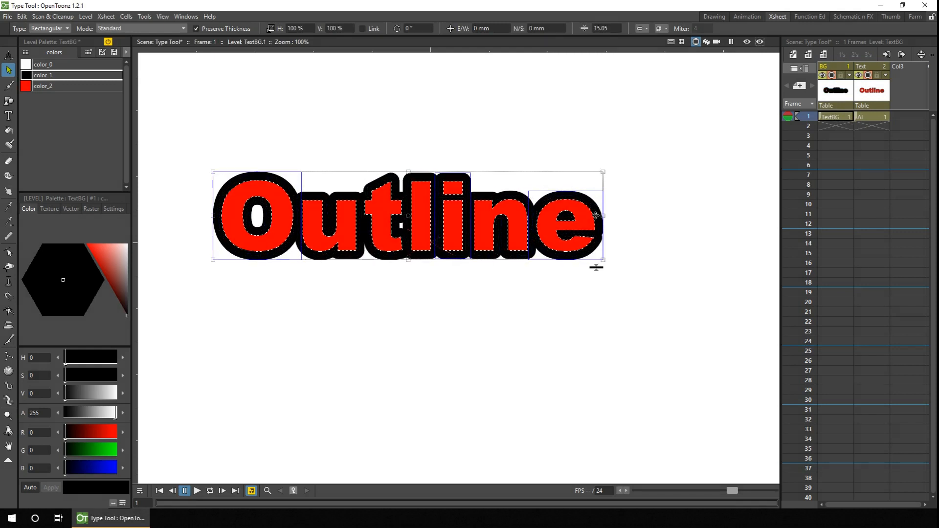
pyautogui.click(869, 76)
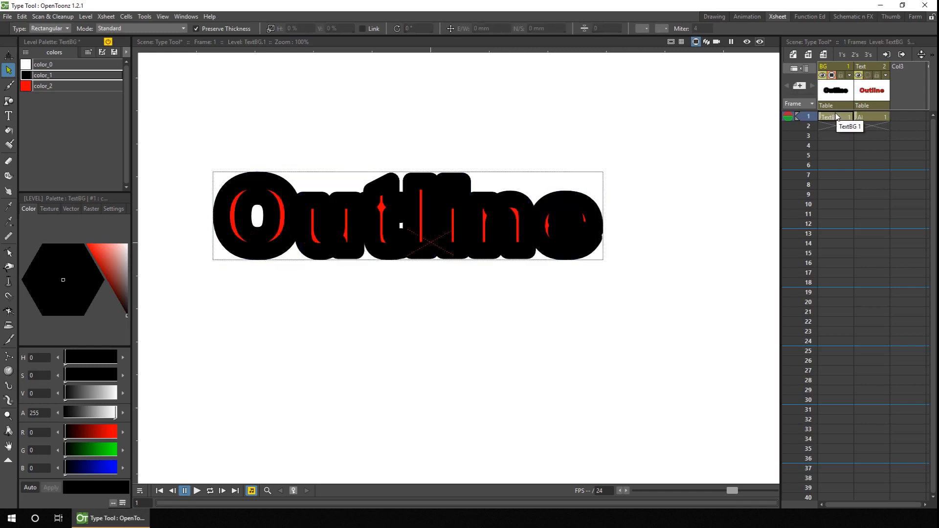
pyautogui.click(868, 75)
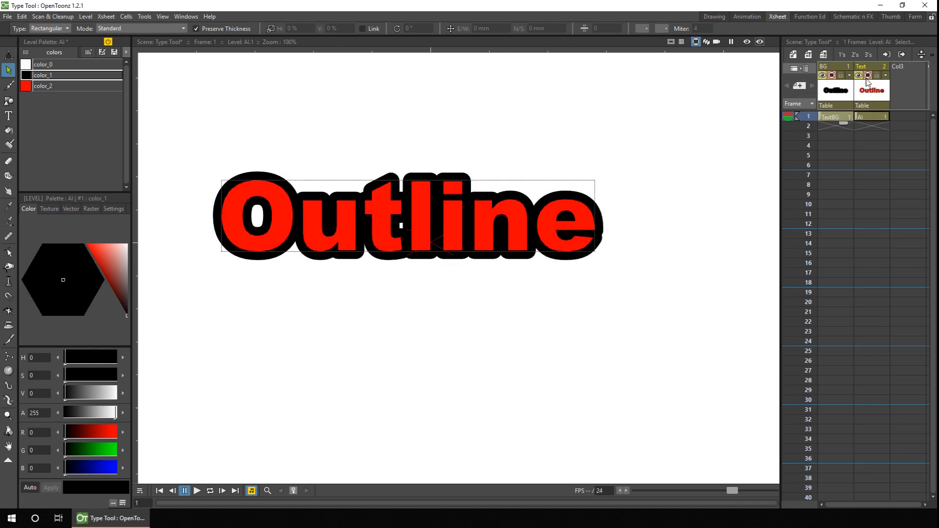
# - Change color_1 of the TextBG palette from black to a bright magenta with hue 309
pyautogui.click(835, 117)
pyautogui.click(57, 75)
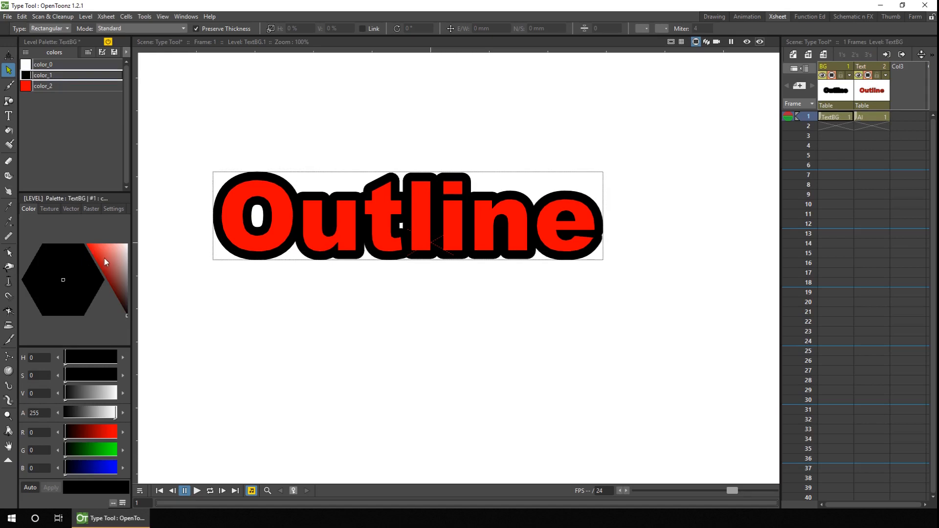
pyautogui.moveTo(121, 290); pyautogui.dragTo(81, 240)
pyautogui.moveTo(74, 289); pyautogui.dragTo(88, 313)
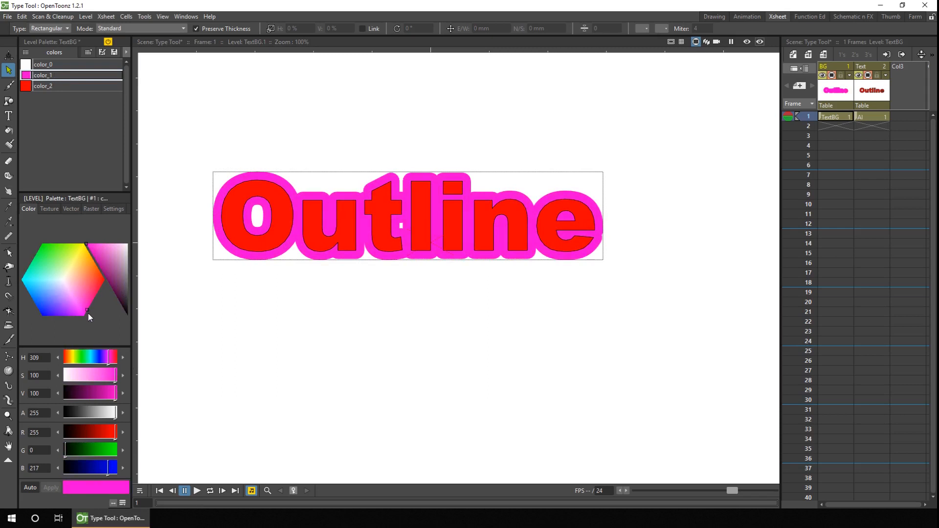
pyautogui.scroll(-2, 518, 315)
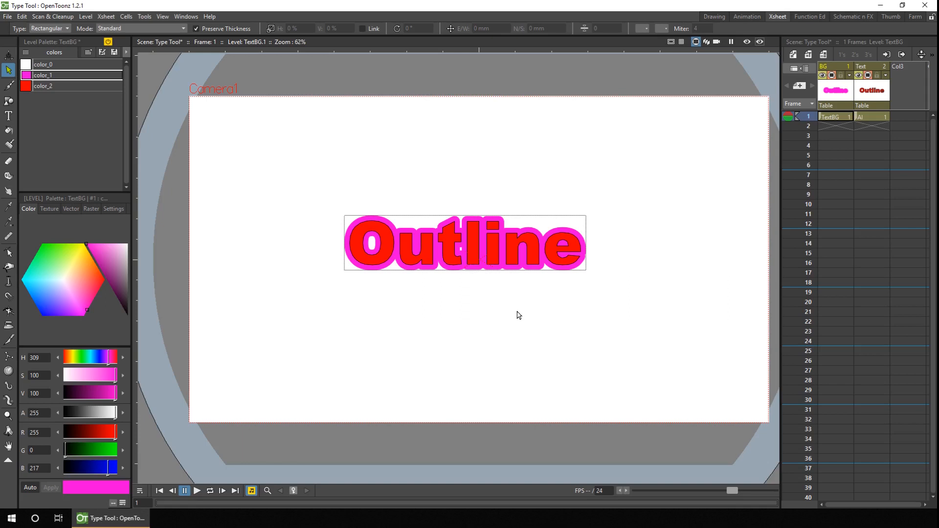
# - Hide the BG column and switch to the Schematic n FX room with the FX schematic displayed
pyautogui.click(831, 75)
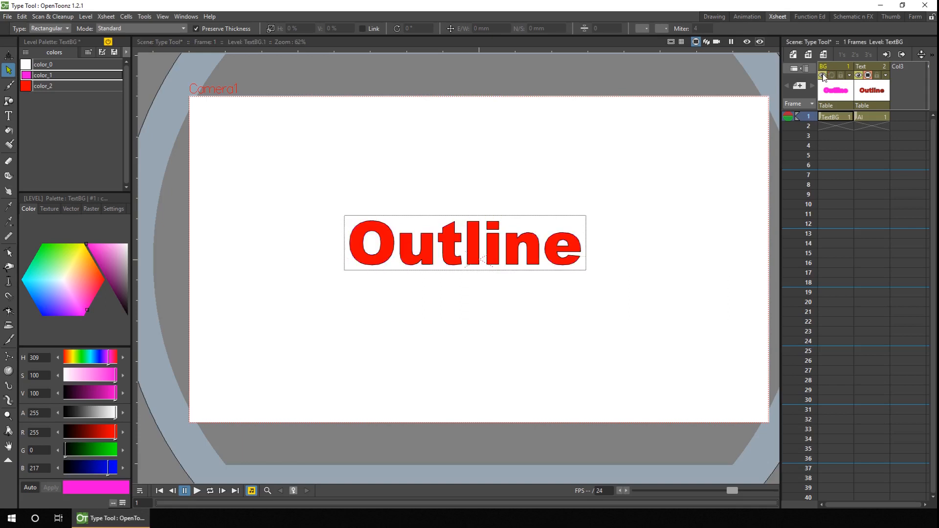
pyautogui.click(850, 17)
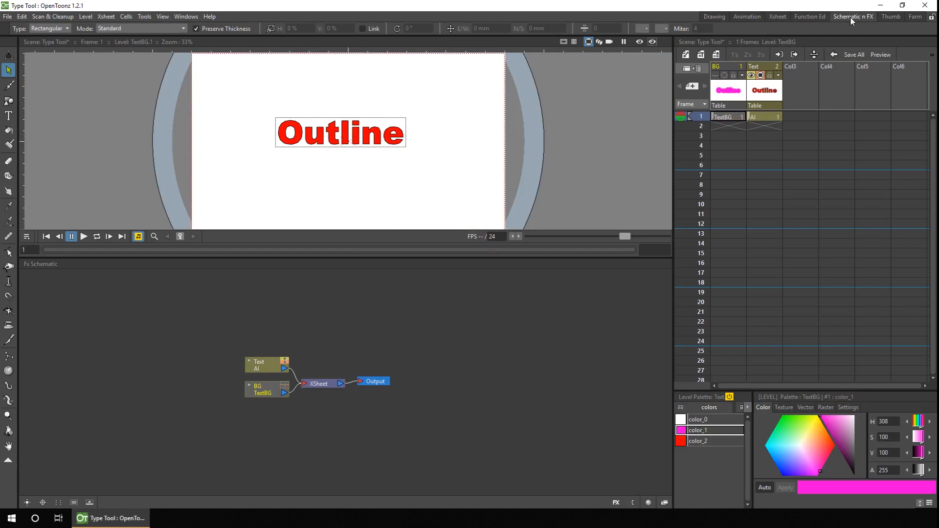
pyautogui.click(665, 502)
pyautogui.click(667, 502)
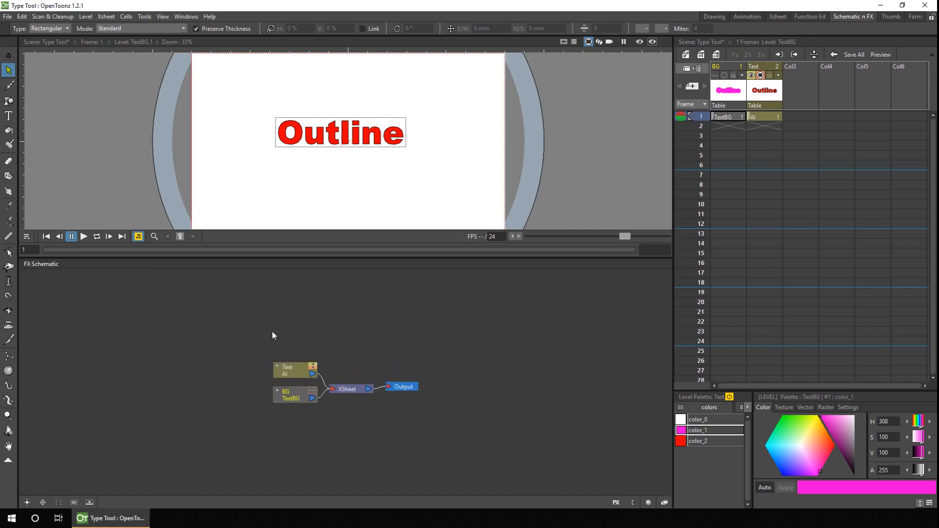
# - Separate the Text node from the others, insert a Matte Erode/Dilate effect after it, and turn on the preview
pyautogui.moveTo(293, 377); pyautogui.dragTo(242, 297)
pyautogui.rightClick(242, 290)
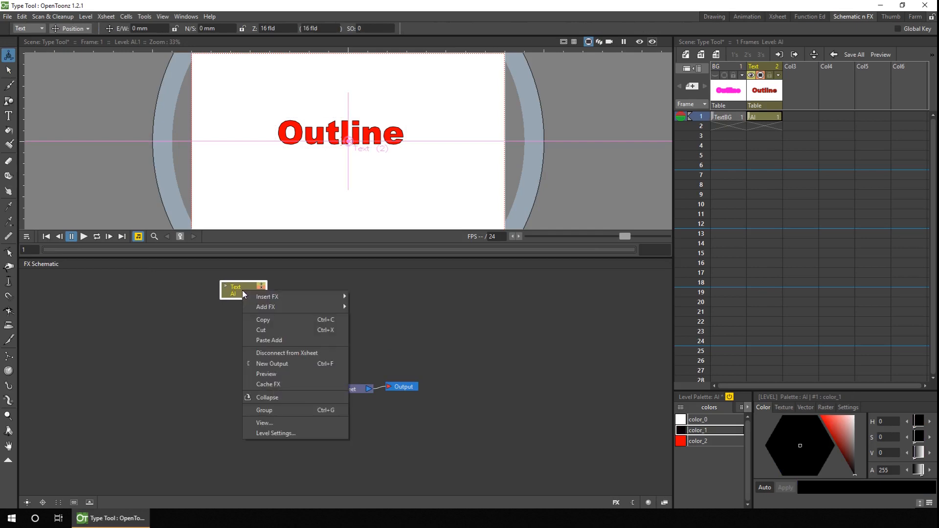
pyautogui.moveTo(295, 296)
pyautogui.moveTo(380, 380)
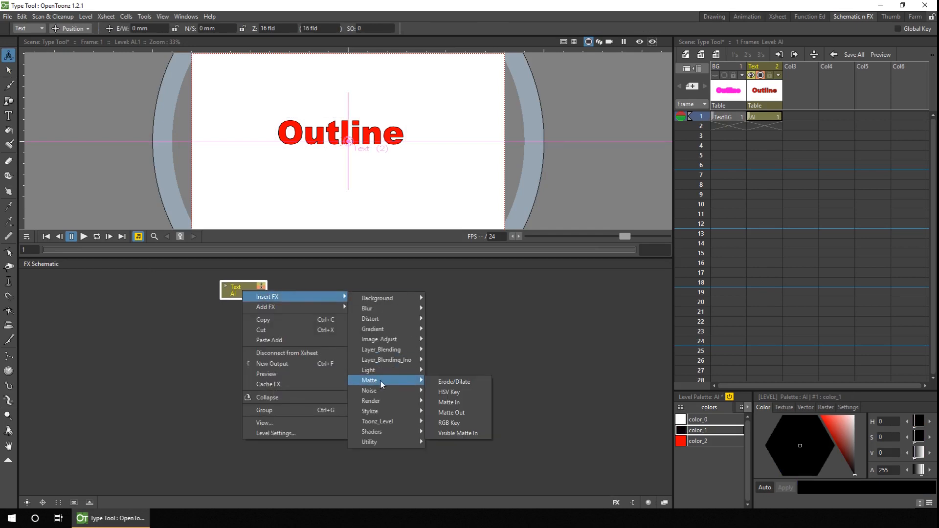
pyautogui.click(468, 382)
pyautogui.click(639, 42)
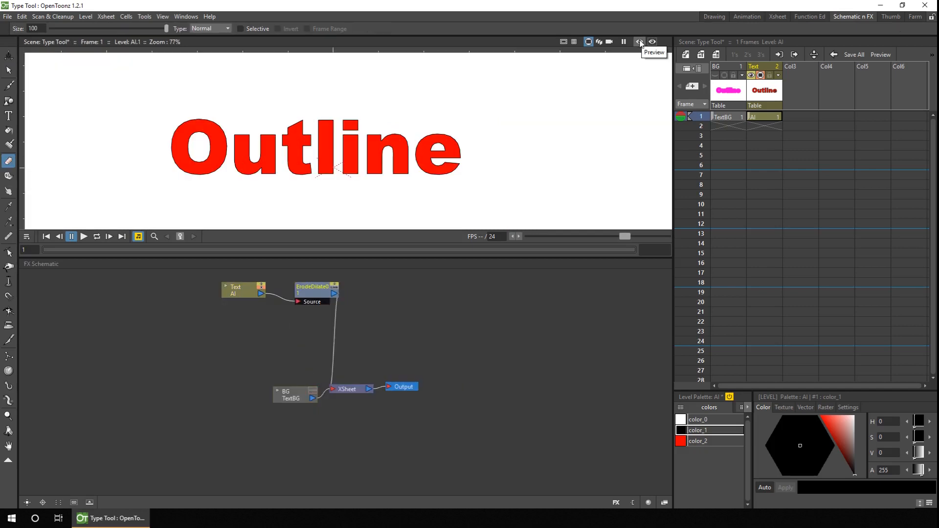
pyautogui.click(640, 42)
# - Set the Erode/Dilate radius to 2 mm, trying the Circular type before returning to Square
pyautogui.doubleClick(311, 295)
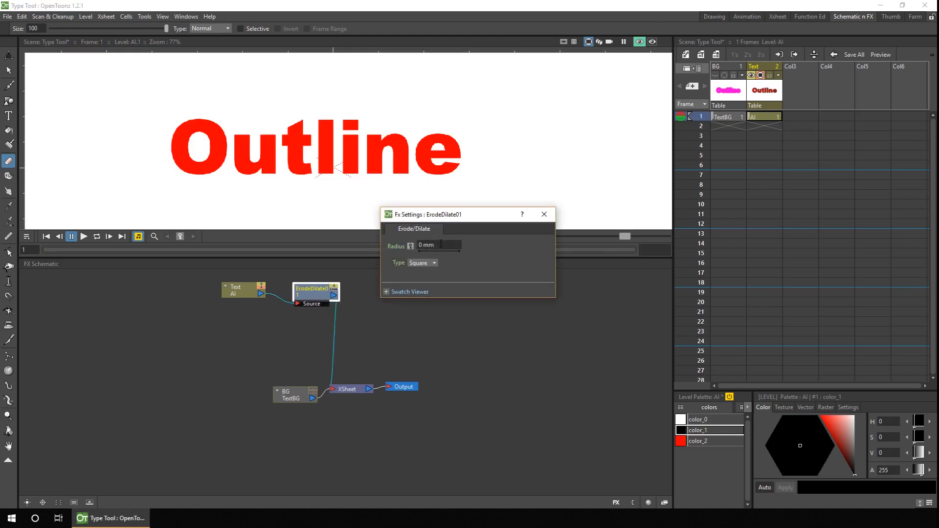
pyautogui.click(442, 244)
pyautogui.write('2')
pyautogui.press('Return')
pyautogui.click(422, 263)
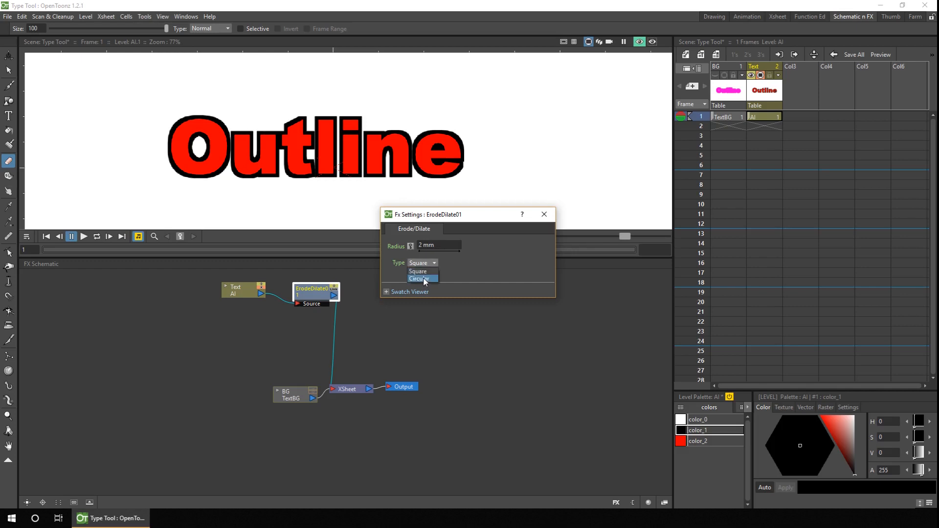
pyautogui.click(423, 278)
pyautogui.press('s')
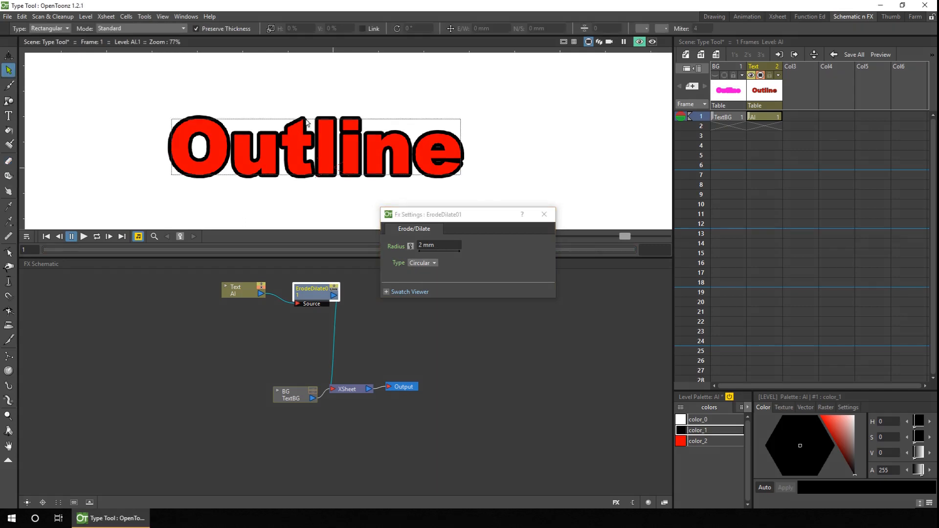
pyautogui.click(421, 265)
pyautogui.click(421, 273)
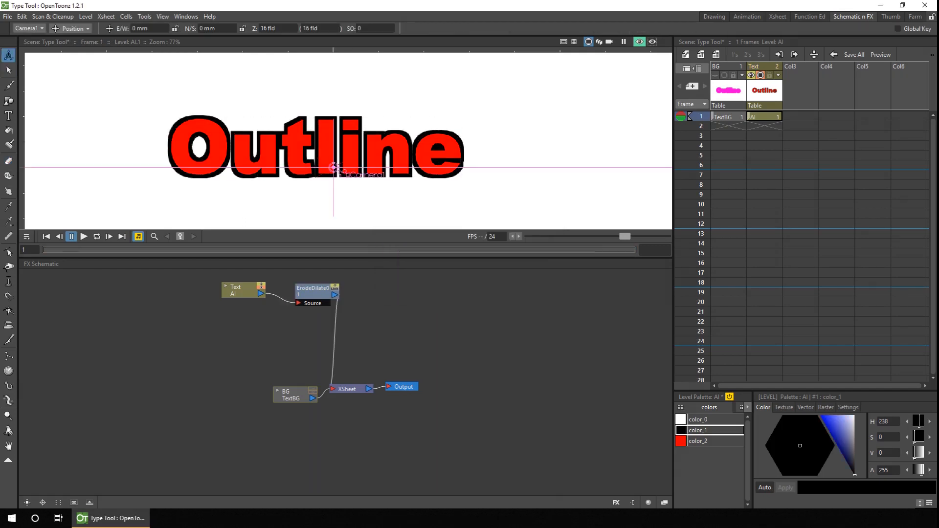
# - Insert a Blur effect after the Erode/Dilate node and open its settings
pyautogui.click(309, 293)
pyautogui.rightClick(312, 296)
pyautogui.moveTo(369, 300)
pyautogui.moveTo(468, 314)
pyautogui.click(523, 314)
pyautogui.doubleClick(391, 297)
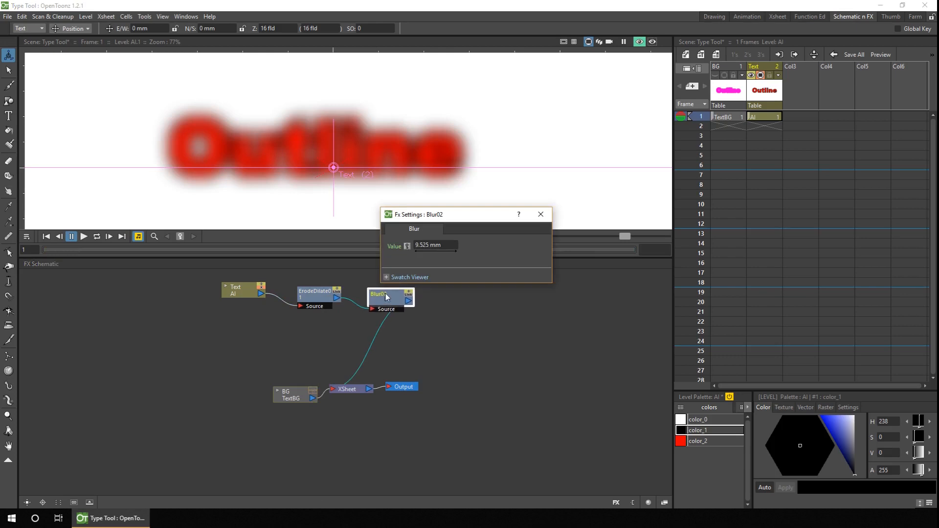
# - Set the Blur effect's value to 2 mm after trying 1 mm
pyautogui.click(451, 244)
pyautogui.doubleClick(452, 243)
pyautogui.write('1')
pyautogui.press('Return')
pyautogui.doubleClick(441, 244)
pyautogui.write('2')
pyautogui.press('Return')
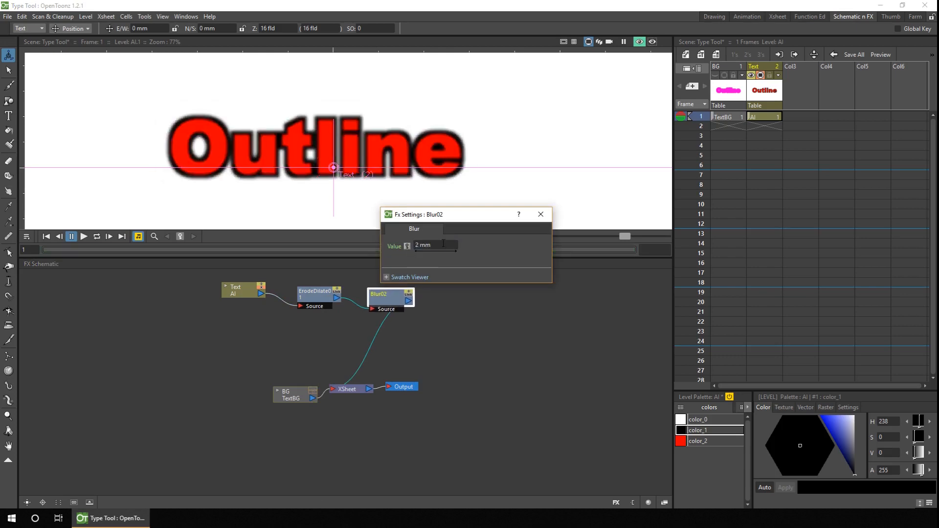
# - Close the Blur settings and delete the Blur node from the FX schematic
pyautogui.click(540, 214)
pyautogui.moveTo(386, 295); pyautogui.dragTo(384, 297)
pyautogui.press('Delete')
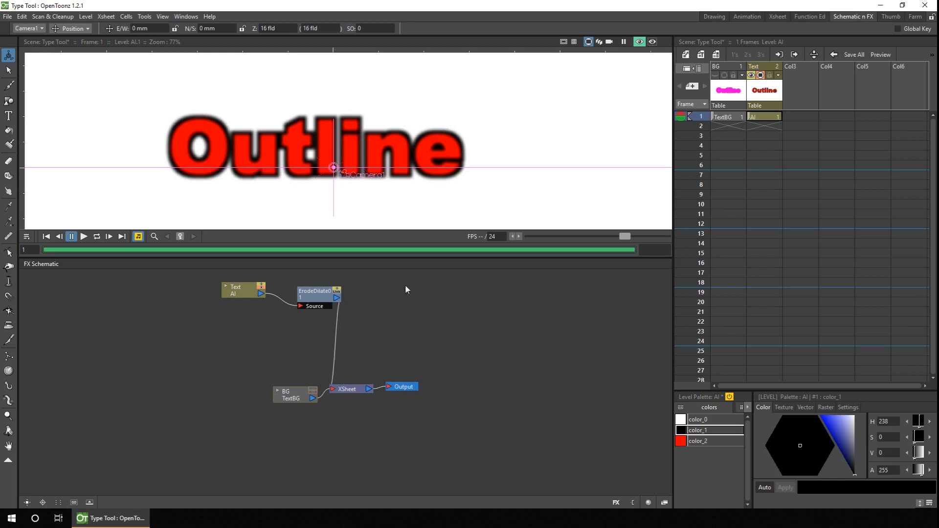
# - Insert a Glow light effect after the Erode/Dilate node and connect the Erode/Dilate output to Glow's Source input as well
pyautogui.moveTo(311, 293); pyautogui.dragTo(313, 295)
pyautogui.rightClick(314, 297)
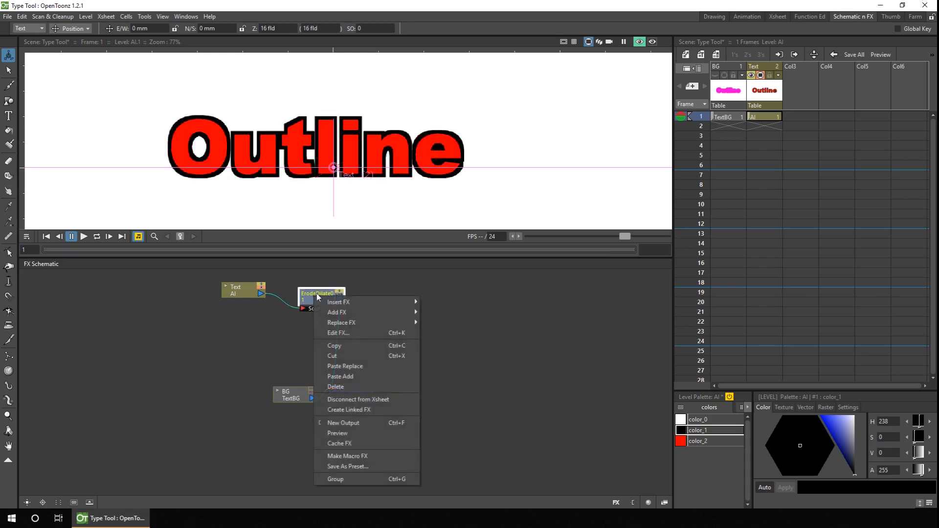
pyautogui.moveTo(358, 301)
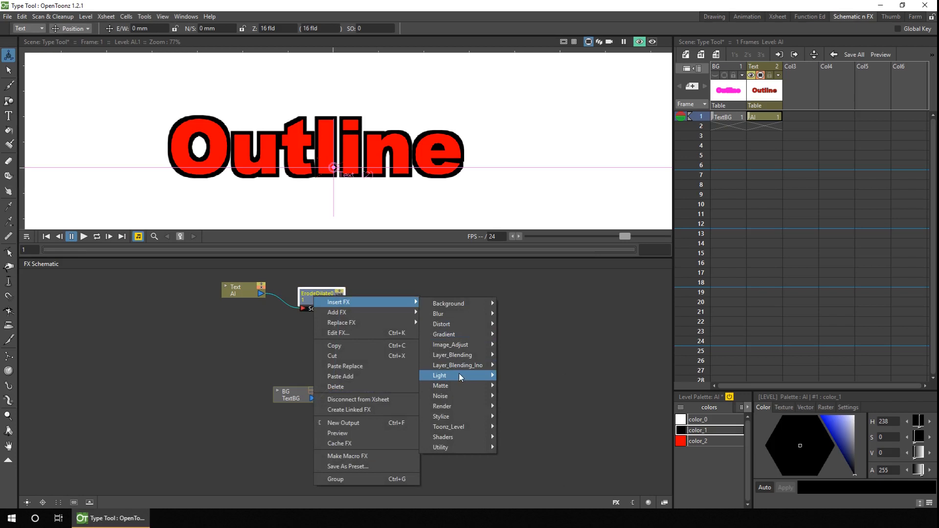
pyautogui.moveTo(459, 375)
pyautogui.click(526, 404)
pyautogui.moveTo(392, 302); pyautogui.dragTo(428, 304)
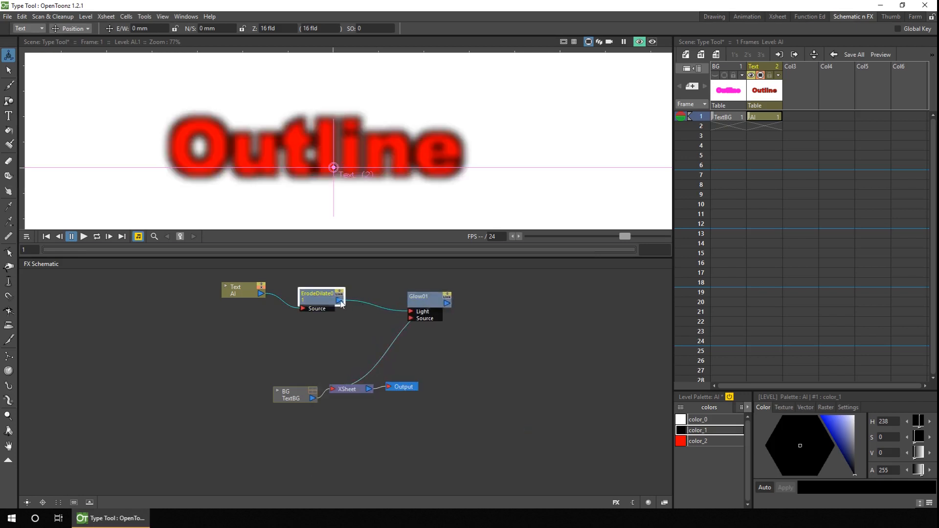
pyautogui.moveTo(340, 301); pyautogui.dragTo(413, 318)
# - Open the Glow effect's settings and set its brightness to 300
pyautogui.doubleClick(422, 302)
pyautogui.moveTo(507, 219); pyautogui.dragTo(521, 236)
pyautogui.click(469, 263)
pyautogui.click(475, 279)
pyautogui.write('300')
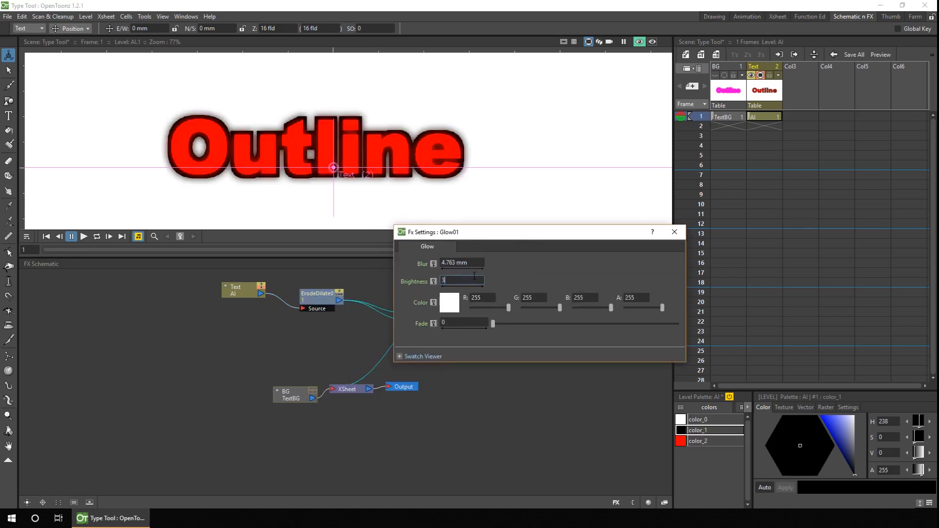
pyautogui.press('Return')
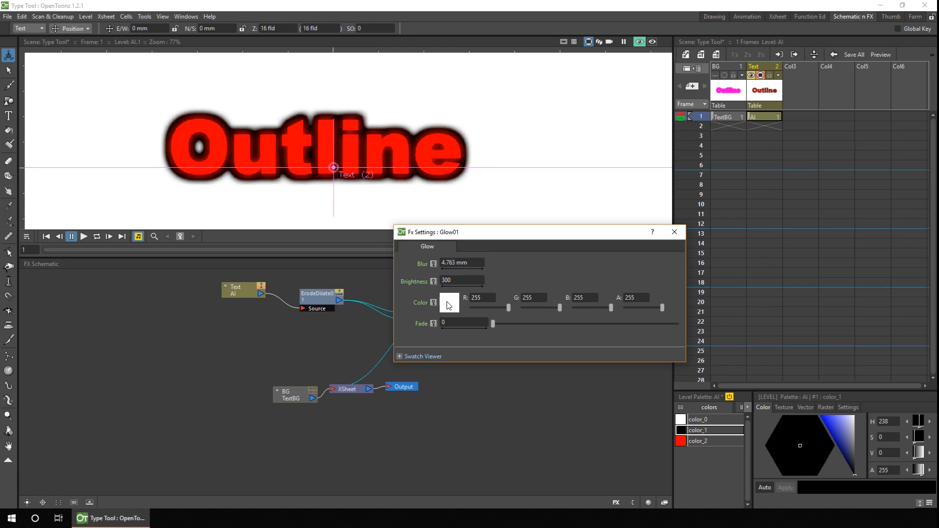
# - Change the glow color to bright yellow (RGB 255, 247, 8) and raise the Glow effect's fade slightly
pyautogui.click(453, 308)
pyautogui.click(453, 308)
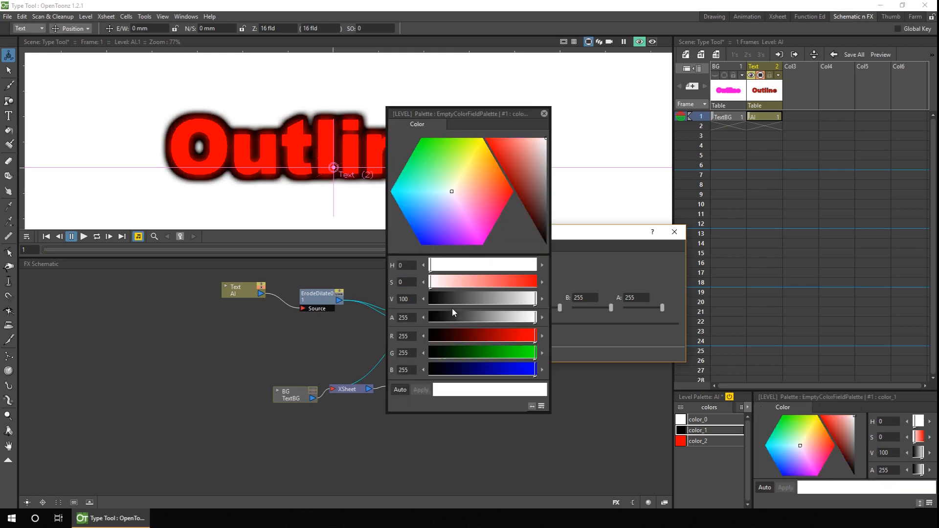
pyautogui.click(481, 145)
pyautogui.click(480, 146)
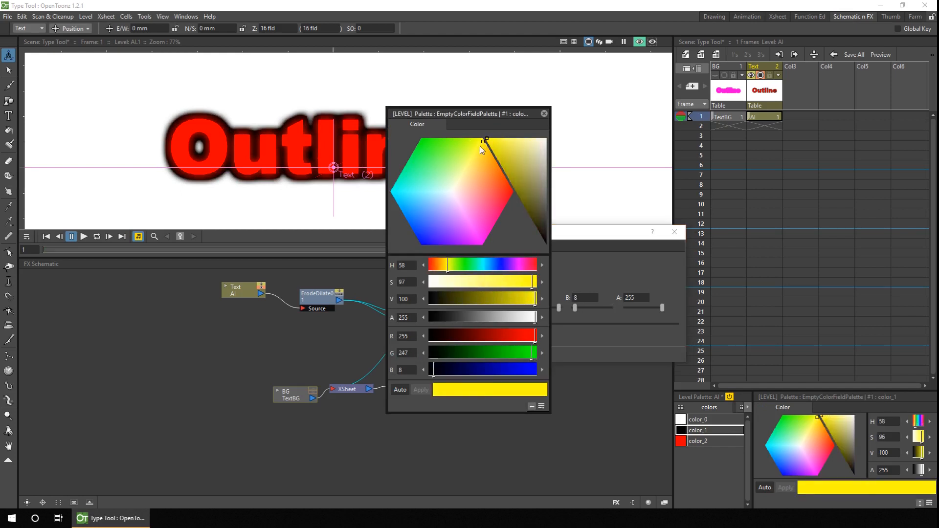
pyautogui.click(543, 114)
pyautogui.moveTo(493, 324); pyautogui.dragTo(524, 325)
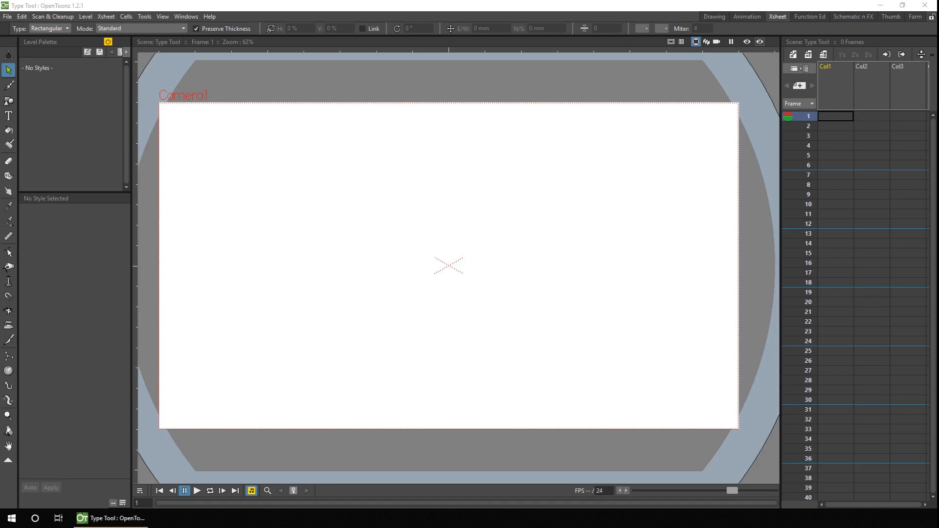
# - Add the text "Directed by" in the upper part of the canvas and extend its exposure to frame 24
pyautogui.click(9, 115)
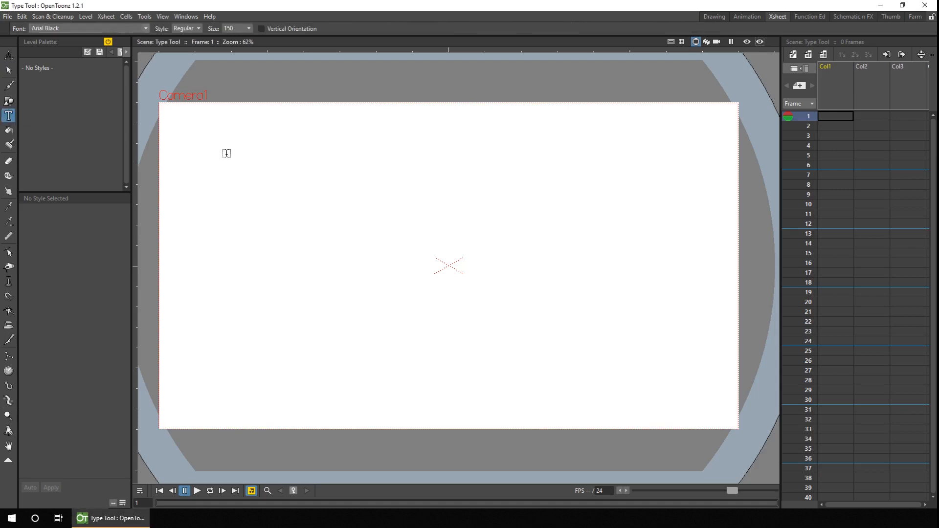
pyautogui.click(241, 197)
pyautogui.write('Directed by')
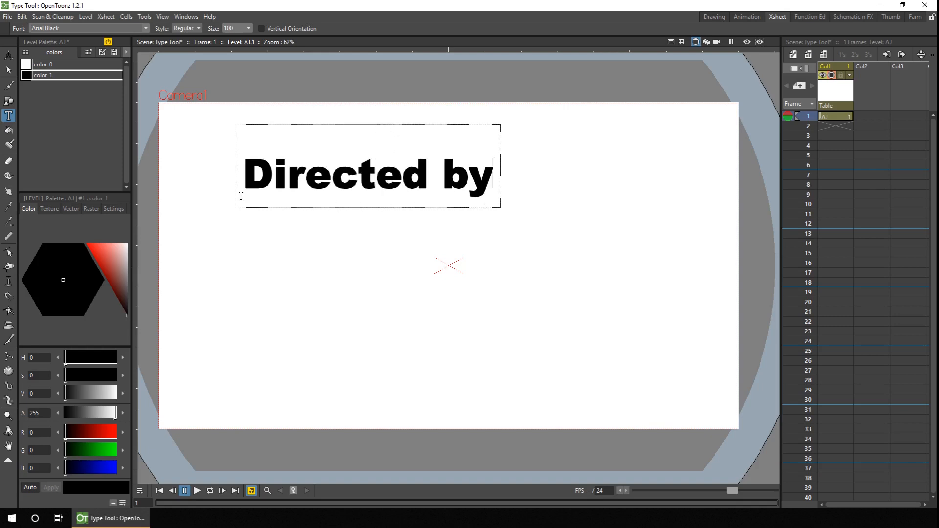
pyautogui.click(398, 226)
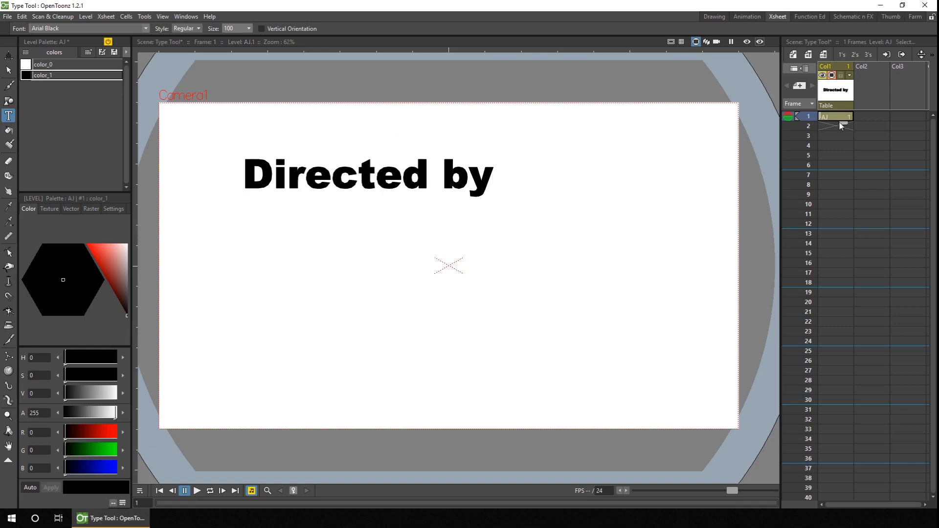
pyautogui.moveTo(842, 123); pyautogui.dragTo(844, 348)
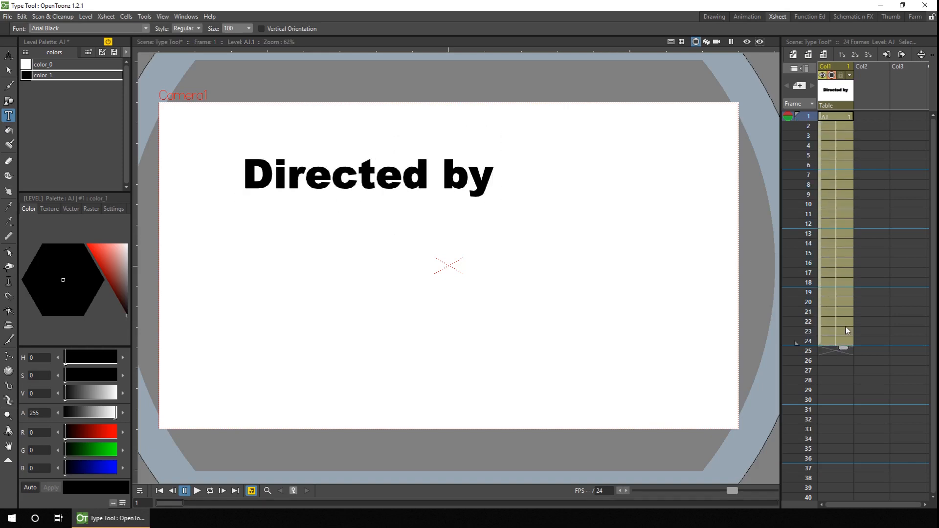
# - With the Animate tool, move Col1's center to the baseline of the "Directed by" text, about -71 mm E/W and 54 mm N/S
pyautogui.click(8, 56)
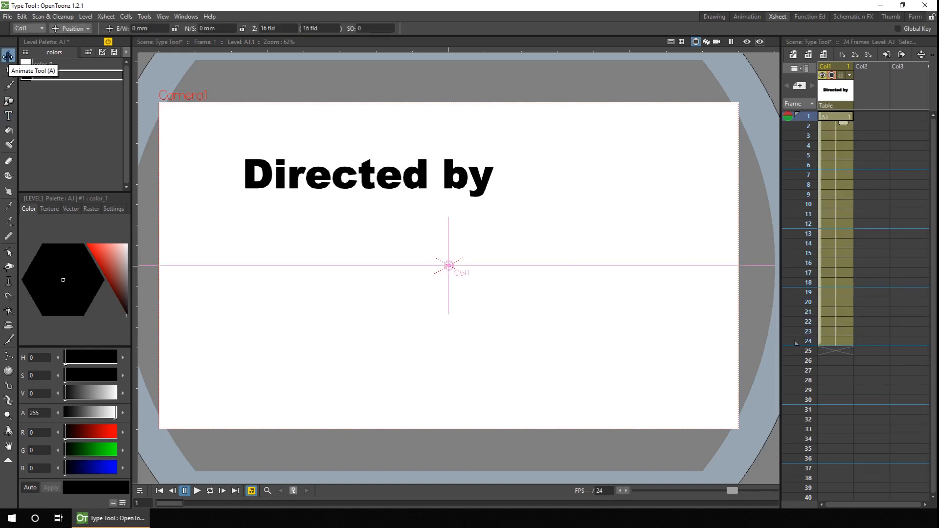
pyautogui.click(71, 28)
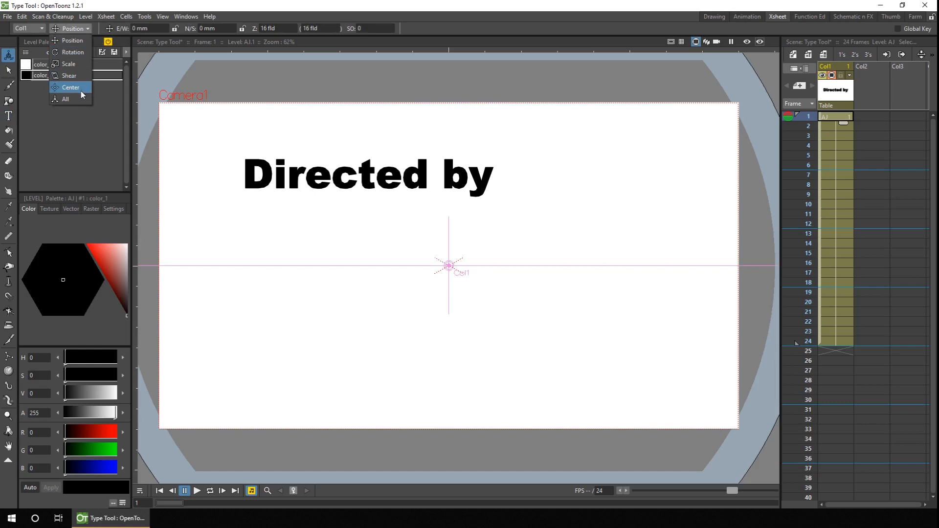
pyautogui.click(71, 88)
pyautogui.moveTo(459, 296); pyautogui.dragTo(352, 215)
# - Keyframe Col1's vertical scale at 0% on frame 1 and 100% on frame 24, and scrub through the frames to preview it
pyautogui.click(79, 28)
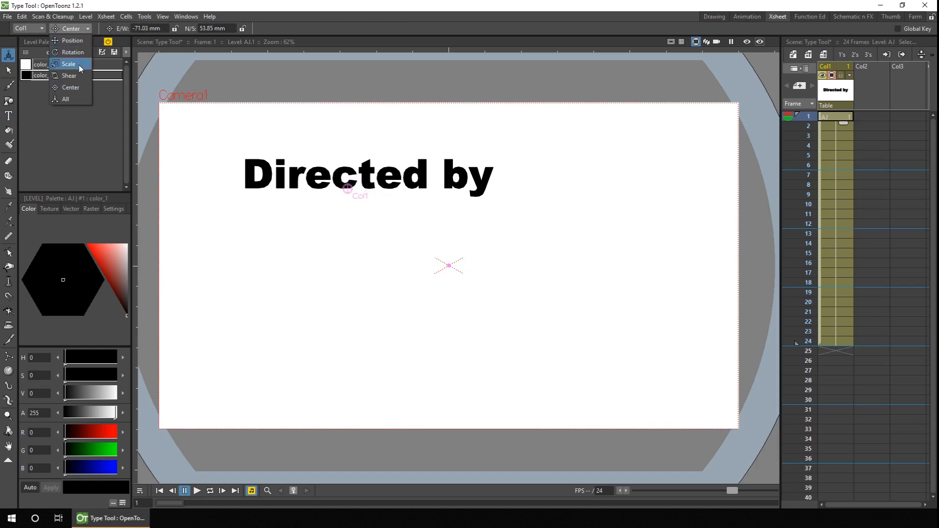
pyautogui.click(80, 66)
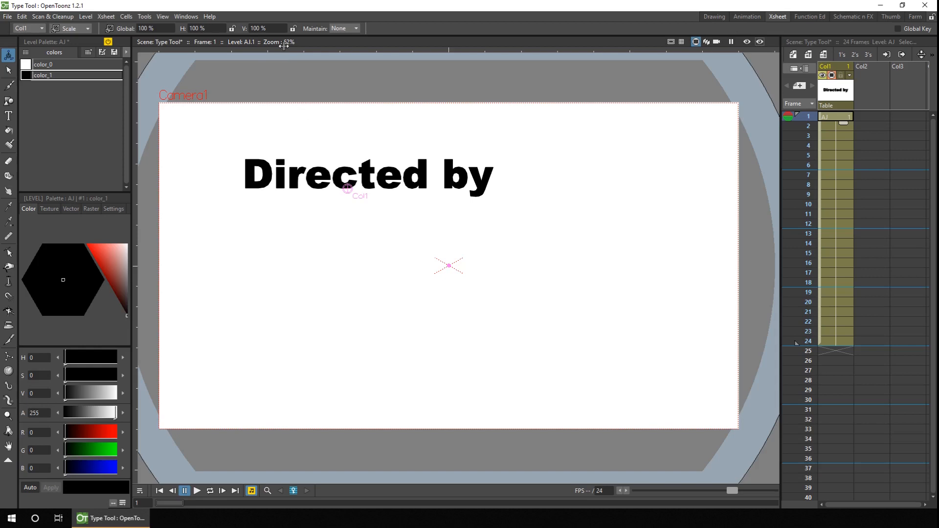
pyautogui.click(274, 28)
pyautogui.write('0')
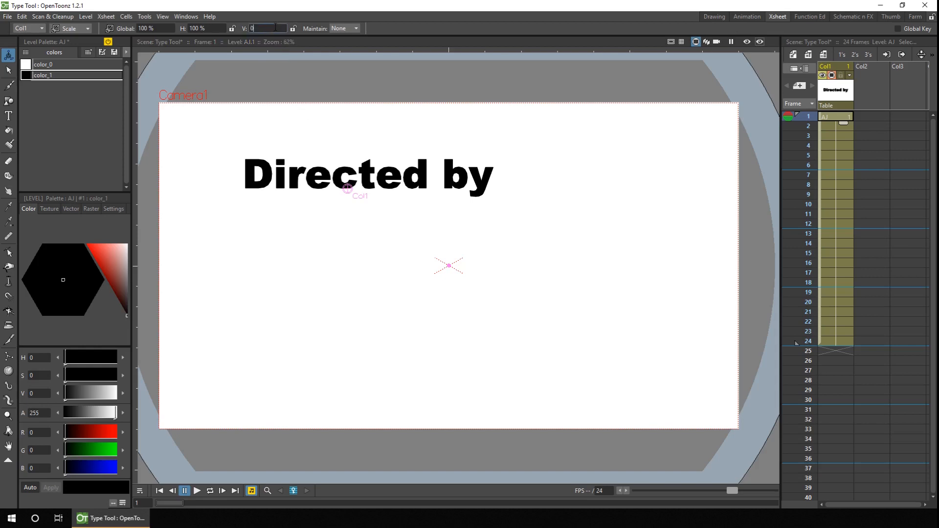
pyautogui.press('Return')
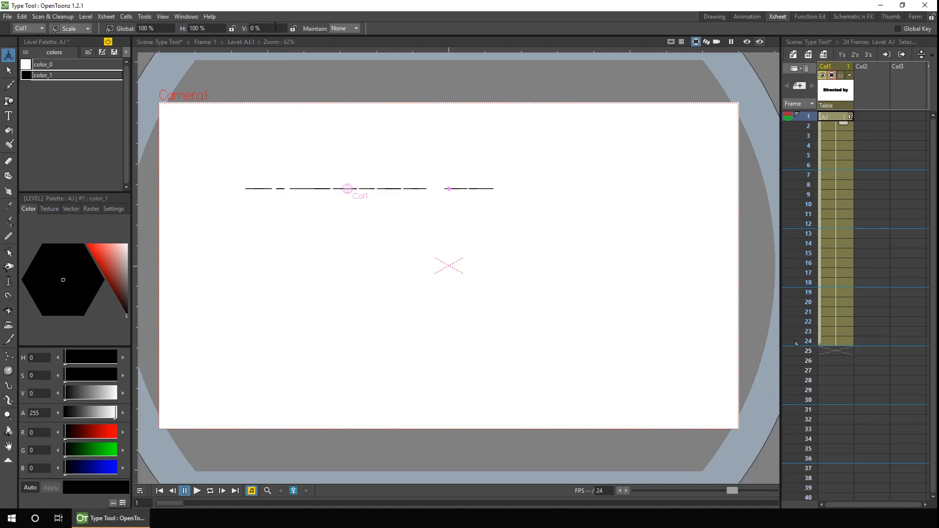
pyautogui.click(837, 342)
pyautogui.click(267, 29)
pyautogui.write('100')
pyautogui.press('Return')
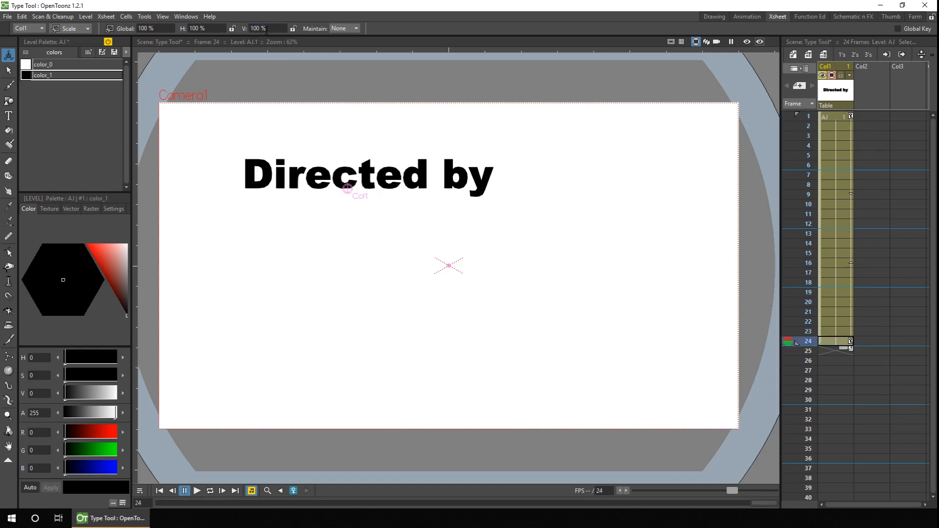
pyautogui.moveTo(808, 115); pyautogui.dragTo(836, 331)
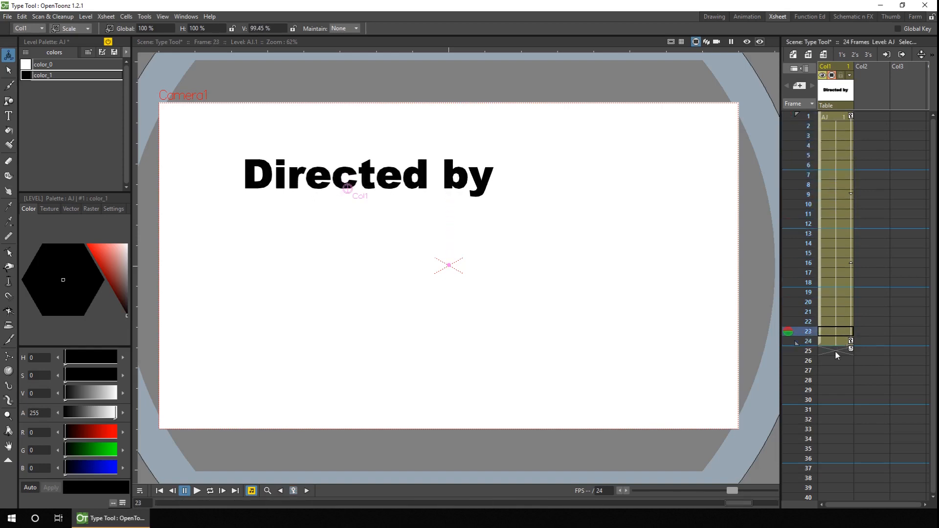
# - Extend the exposure of the "Directed by" drawing in Col1 to frame 60
pyautogui.click(837, 342)
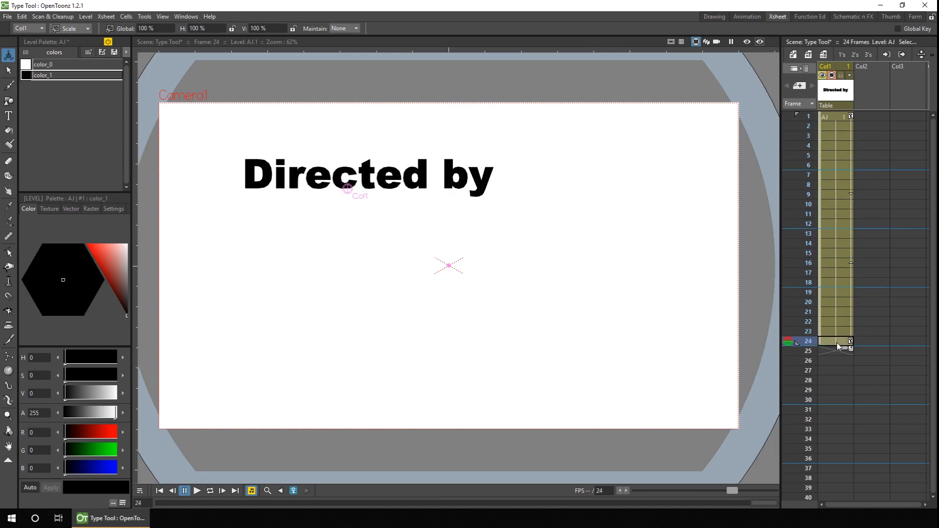
pyautogui.moveTo(847, 350); pyautogui.dragTo(853, 496)
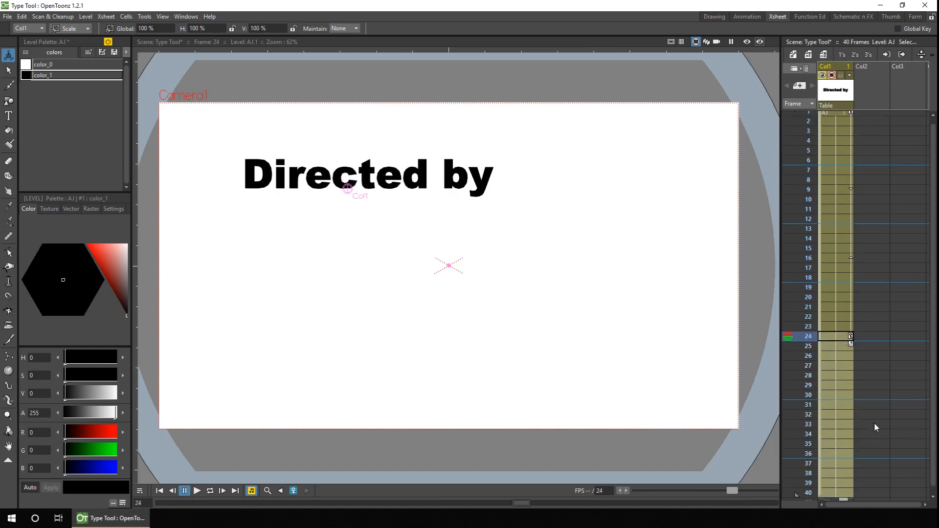
pyautogui.scroll(-5, 880, 391)
pyautogui.moveTo(844, 293); pyautogui.dragTo(847, 490)
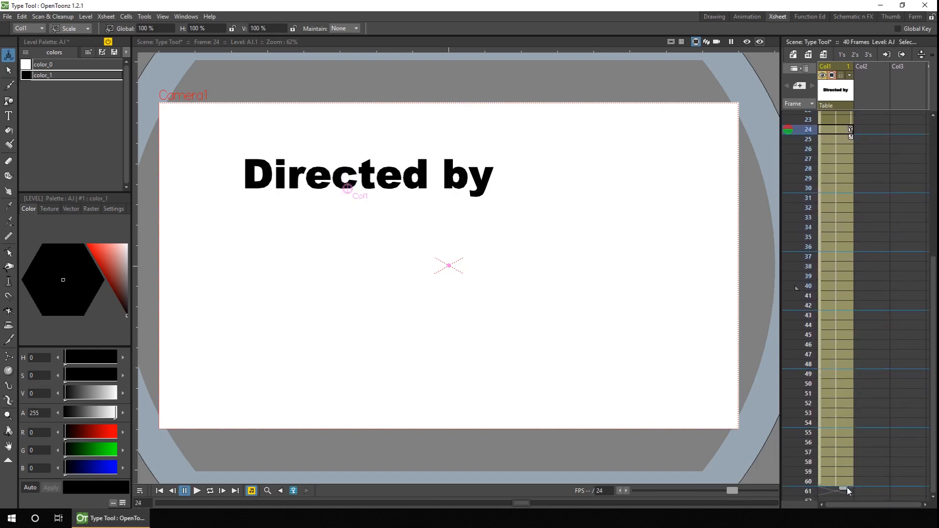
# - Create a new level in Col2 at frame 37 and enter the director's name as text below "Directed by"
pyautogui.click(876, 257)
pyautogui.click(793, 55)
pyautogui.click(221, 280)
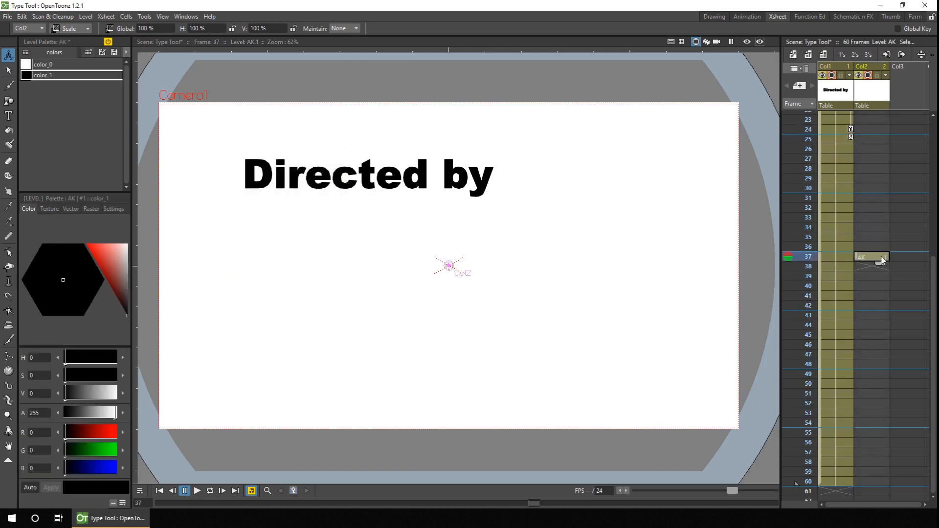
pyautogui.click(8, 115)
pyautogui.click(254, 215)
pyautogui.write('John Smith')
# - Adjust the director's name to sit directly beneath "Directed by" and extend its exposure to frame 60
pyautogui.click(8, 70)
pyautogui.moveTo(429, 216); pyautogui.dragTo(417, 222)
pyautogui.moveTo(872, 263); pyautogui.dragTo(872, 482)
# - Move Col2's center to the top edge of the director's name, about -49 mm E/W and 50 mm N/S
pyautogui.click(8, 55)
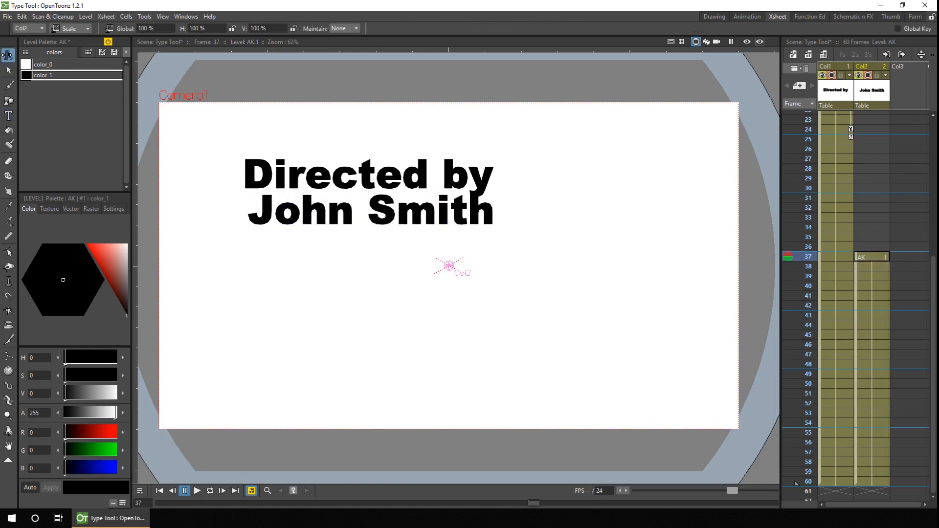
pyautogui.click(70, 28)
pyautogui.click(71, 88)
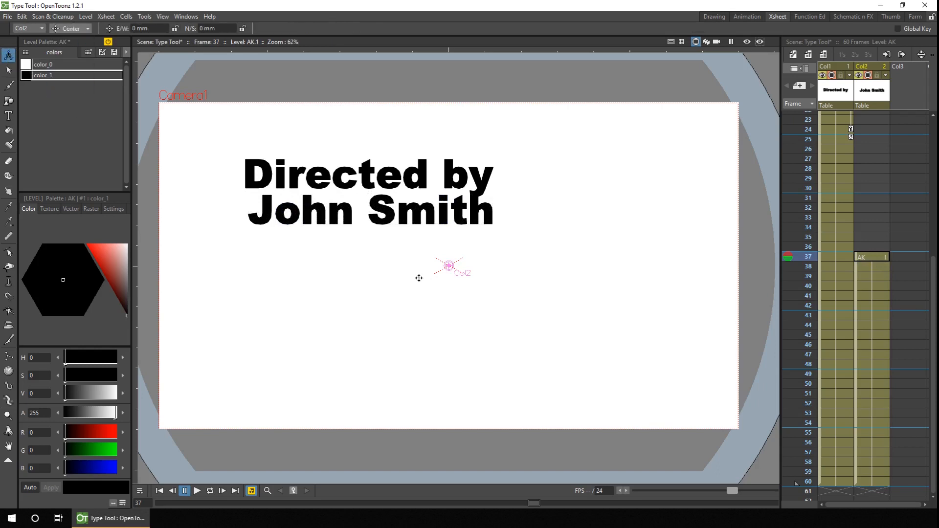
pyautogui.moveTo(401, 260)
pyautogui.mouseDown()
pyautogui.moveTo(386, 235)
pyautogui.moveTo(395, 241)
pyautogui.mouseUp()
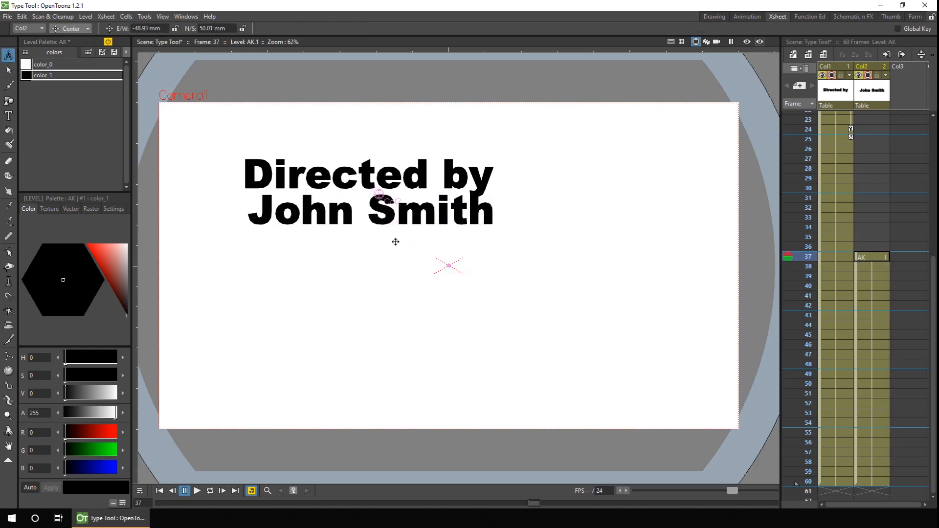
# - Keyframe Col2's vertical scale at 0% on frame 37 and 100% on frame 60
pyautogui.click(70, 29)
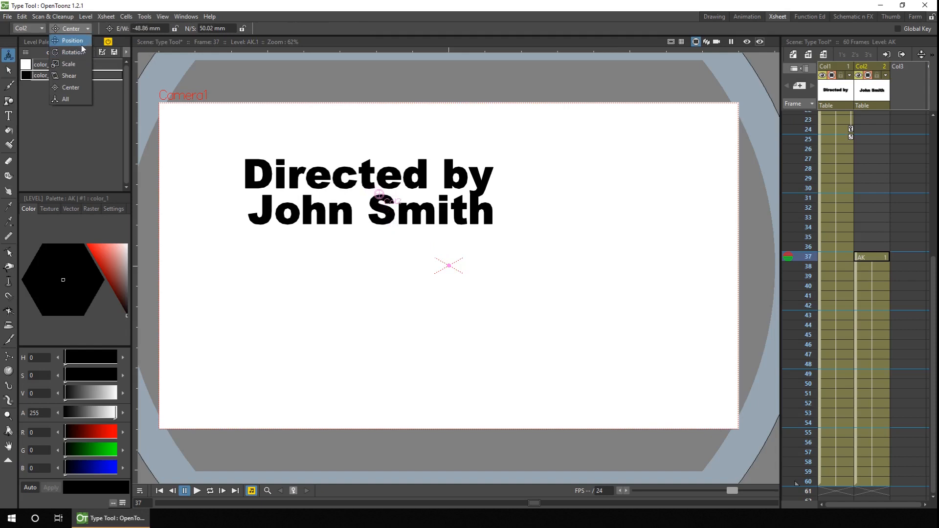
pyautogui.click(71, 64)
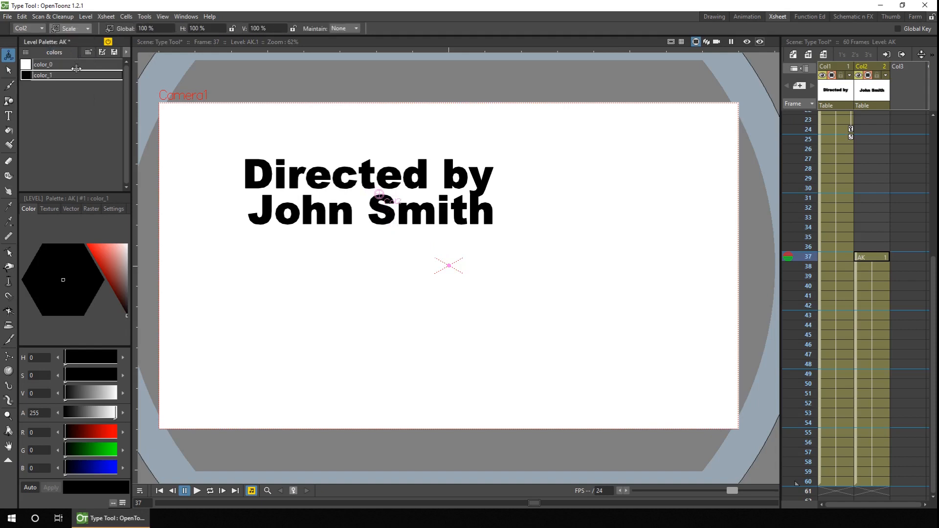
pyautogui.click(275, 29)
pyautogui.write('0')
pyautogui.press('Return')
pyautogui.click(869, 482)
pyautogui.click(271, 29)
pyautogui.write('100')
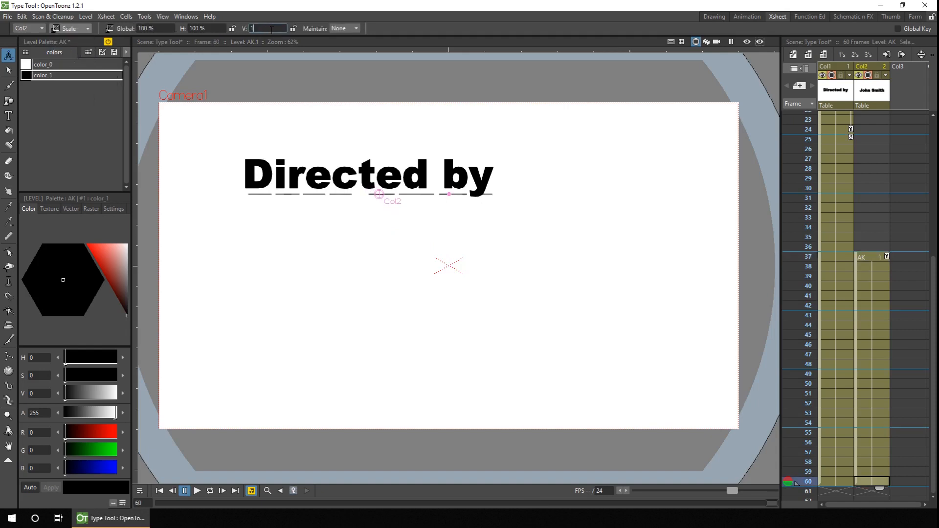
pyautogui.press('Return')
# - Extend the exposure of both text columns to frame 84
pyautogui.scroll(-2, 907, 458)
pyautogui.scroll(-3, 880, 362)
pyautogui.moveTo(870, 179); pyautogui.dragTo(879, 416)
# - Play the title animation from the first frame to check how both lines of text unfold
pyautogui.click(159, 491)
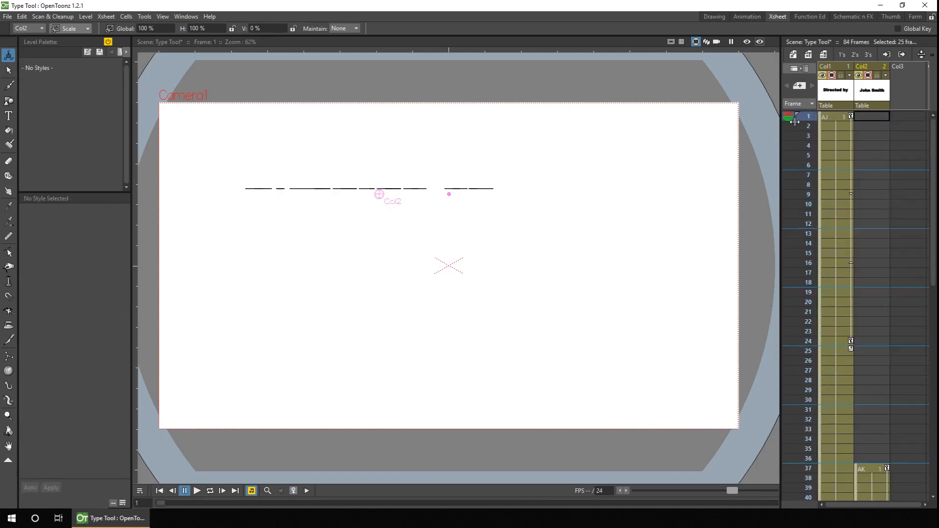
pyautogui.click(197, 491)
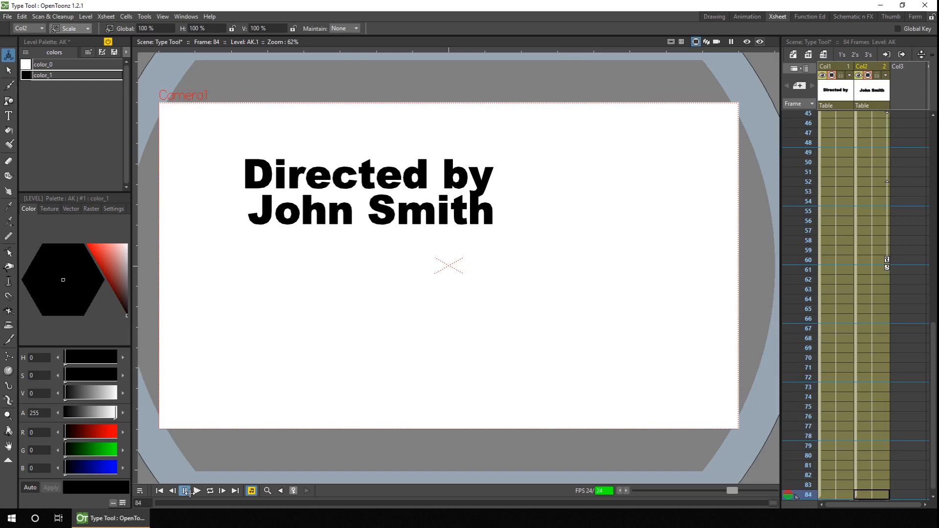
pyautogui.click(82, 30)
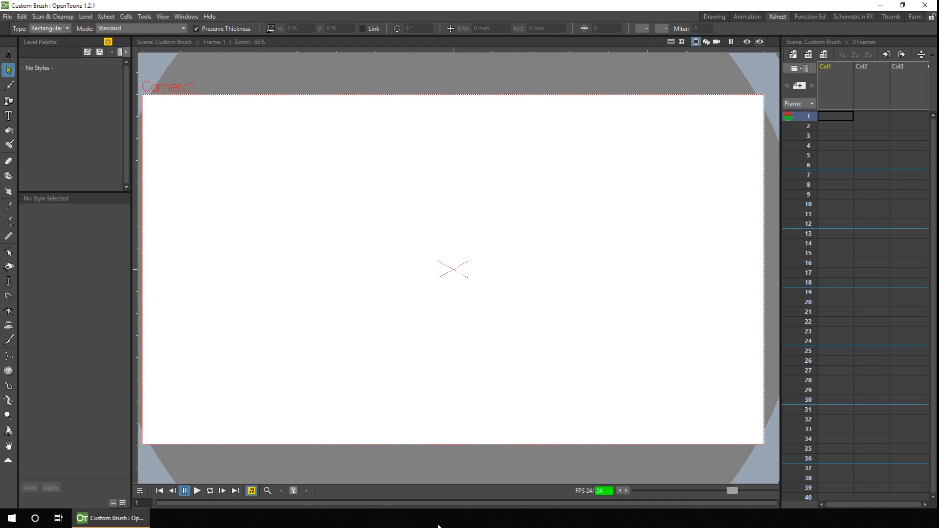
# - Create a new Toonz Vector level named AL at frame 1 of Col1 and add the text "I'm a custom brush"
pyautogui.click(9, 115)
pyautogui.click(840, 118)
pyautogui.hotkey('alt', 'n')
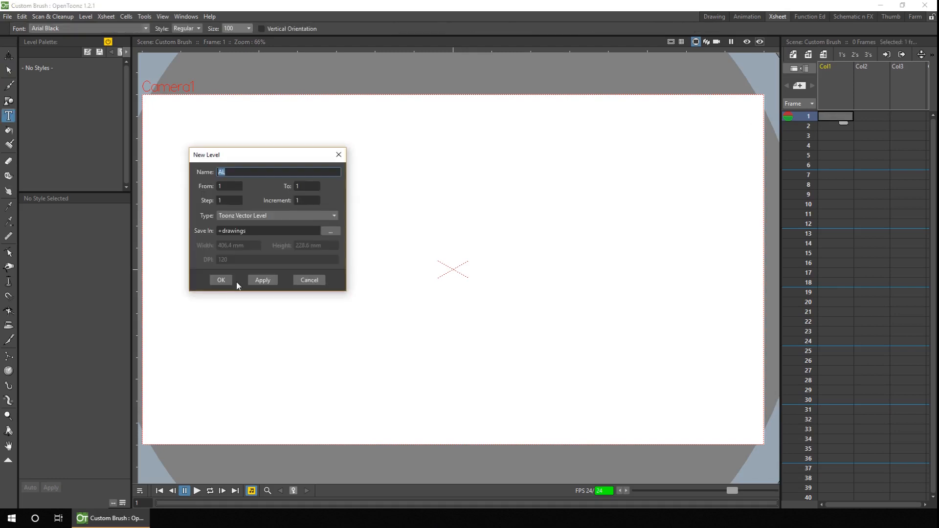
pyautogui.click(232, 280)
pyautogui.click(213, 202)
pyautogui.write("I'm a custom brush")
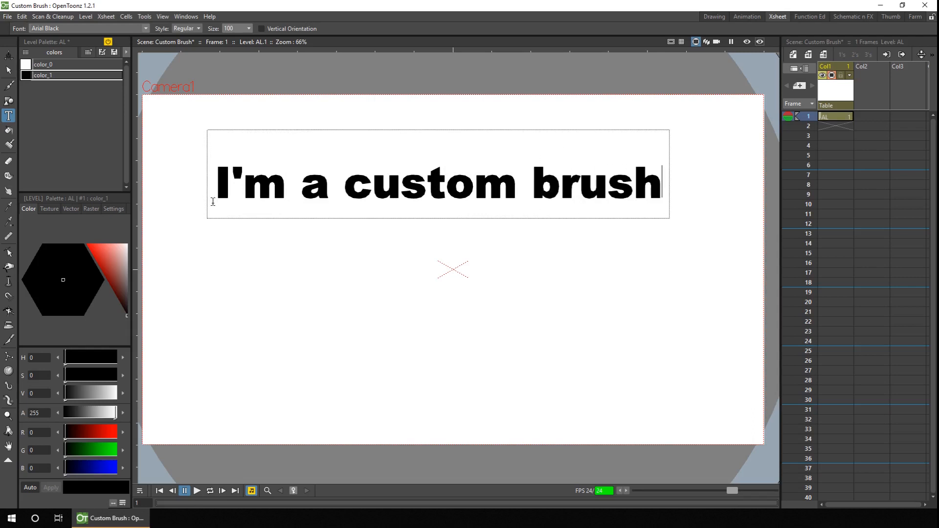
pyautogui.click(425, 255)
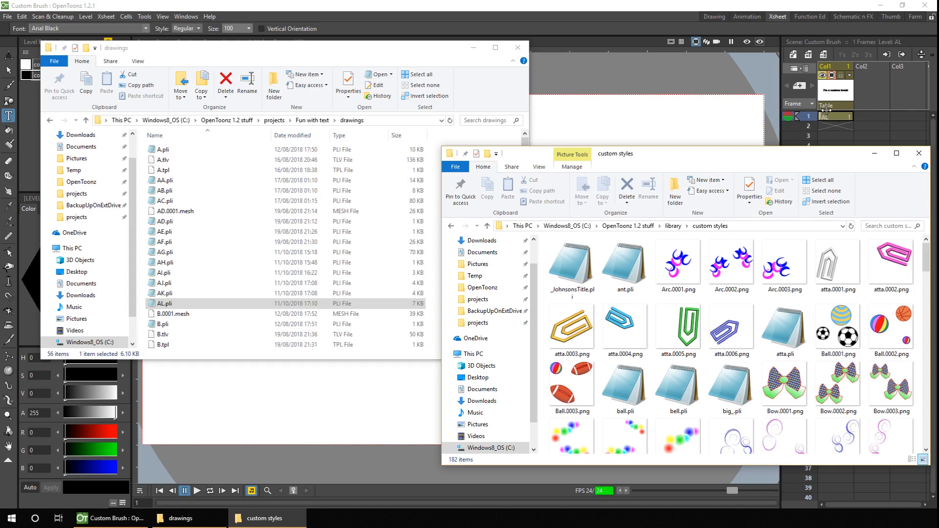
# - Copy AL.pli from the project's drawings folder into the library's custom styles folder and rename the copy CustomBrush
pyautogui.click(170, 304)
pyautogui.click(177, 307)
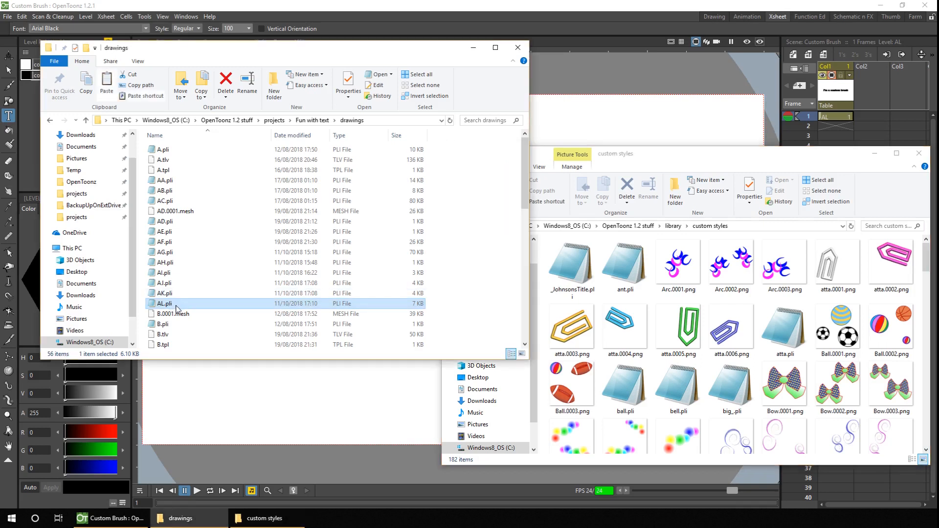
pyautogui.click(721, 159)
pyautogui.moveTo(721, 158); pyautogui.dragTo(487, 66)
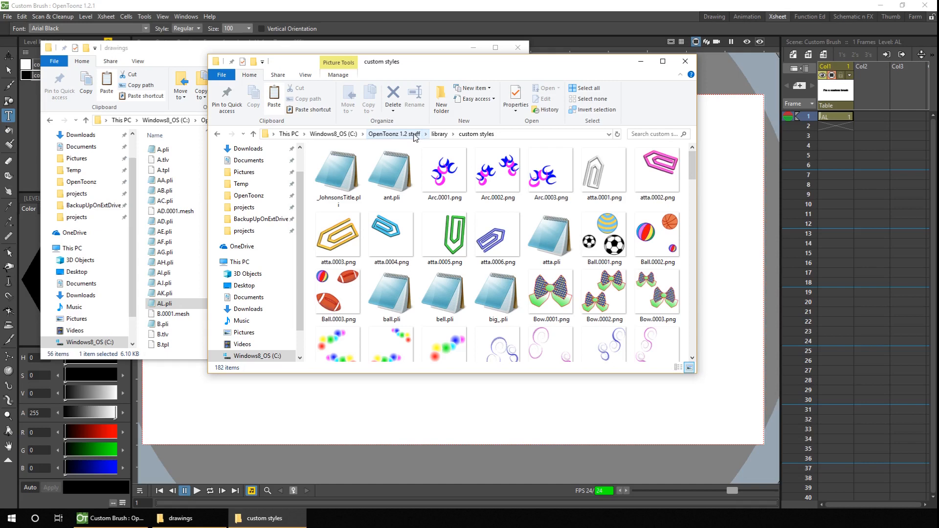
pyautogui.hotkey('ctrl', 'v')
pyautogui.click(398, 197)
pyautogui.write('Cu')
pyautogui.write('stumBr')
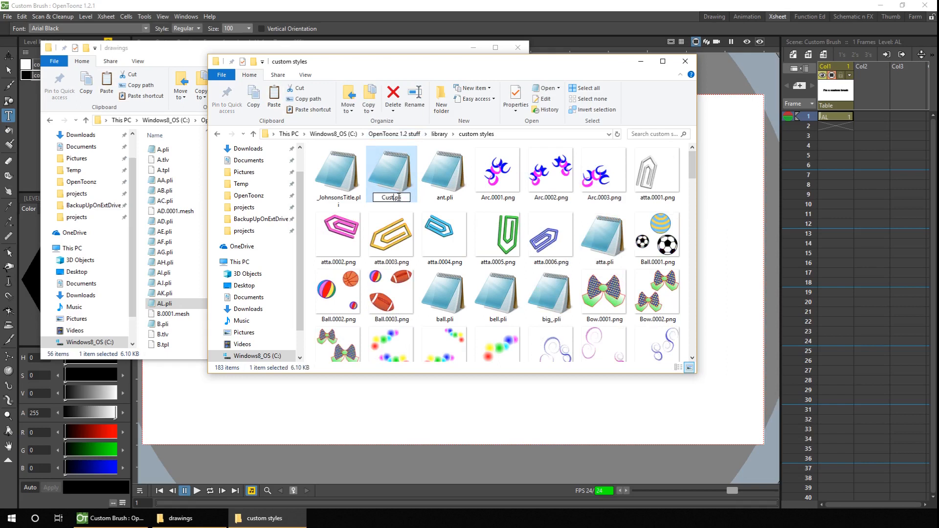
pyautogui.write('ush')
pyautogui.press('Return')
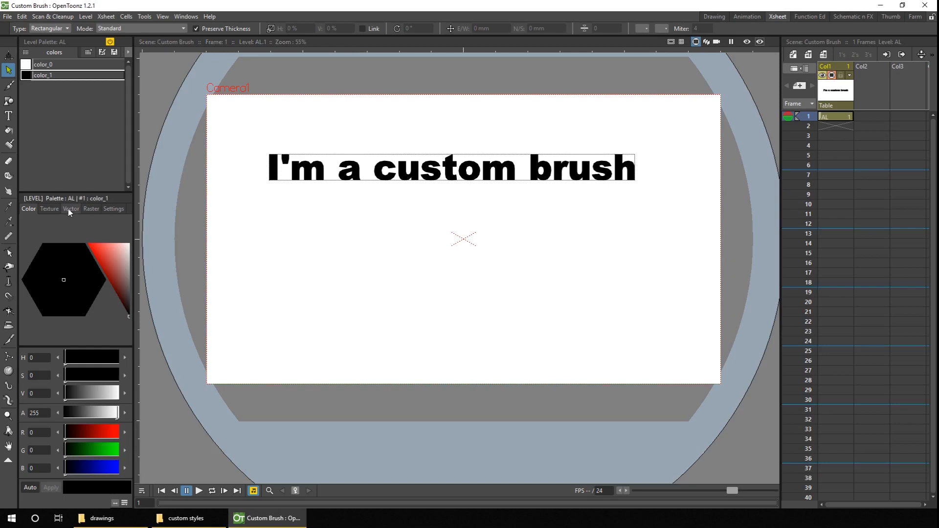
# - Set the Brush size to 24.7 and add a new palette style that uses the custom text brush from the vector styles
pyautogui.click(70, 209)
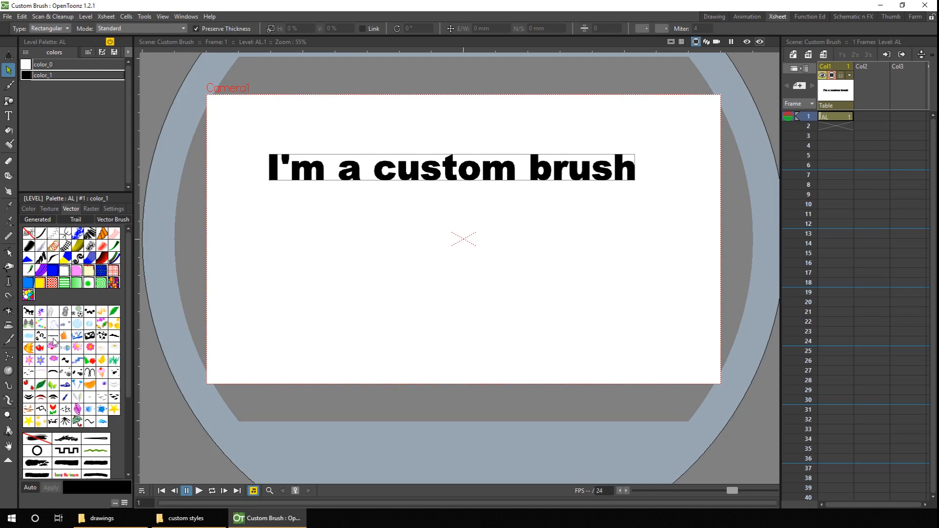
pyautogui.click(9, 87)
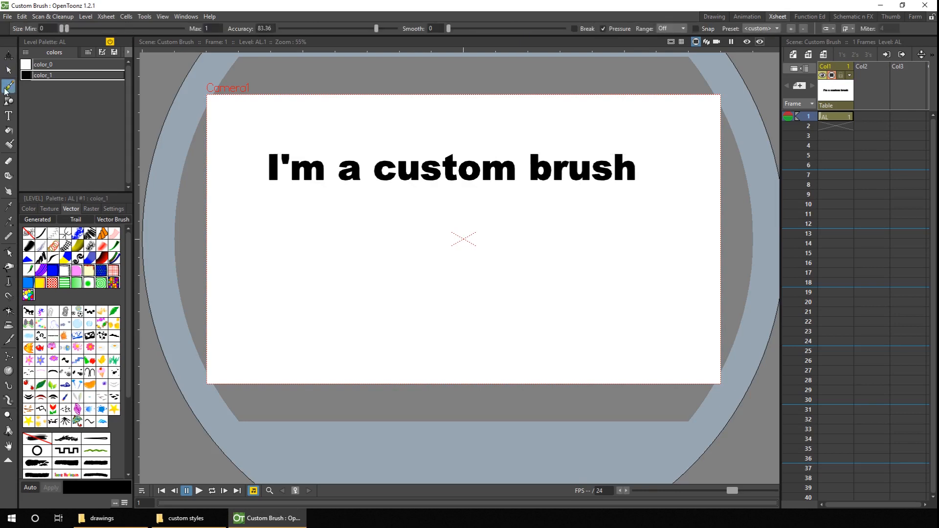
pyautogui.moveTo(62, 29); pyautogui.dragTo(91, 30)
pyautogui.rightClick(70, 110)
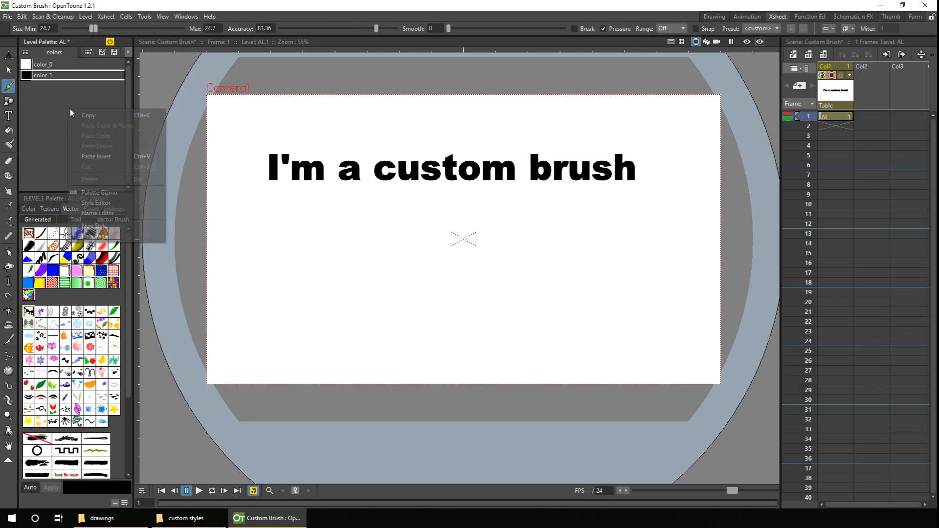
pyautogui.click(106, 225)
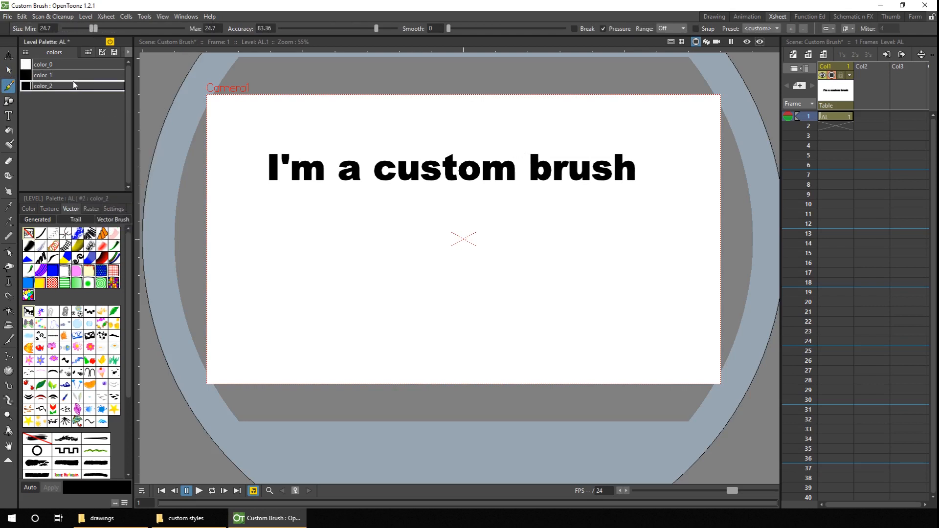
pyautogui.click(53, 335)
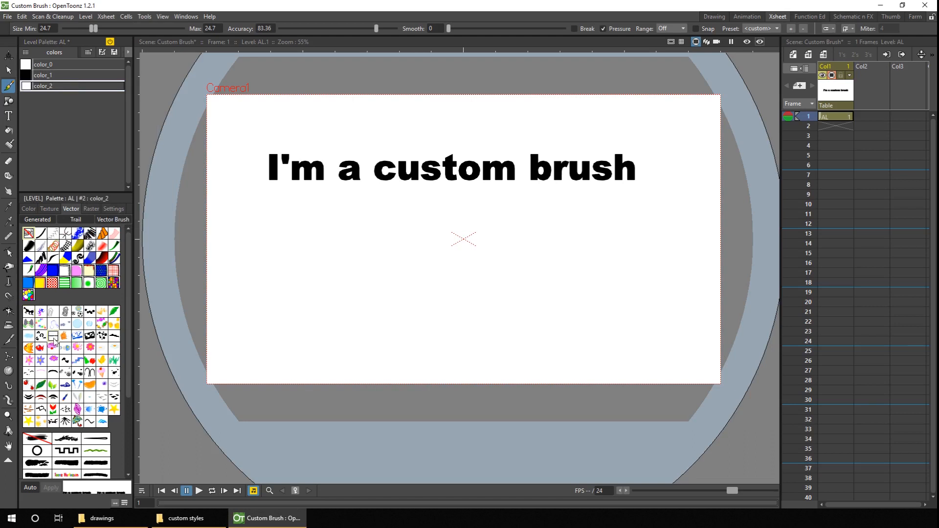
# - Try freehand strokes with the custom text brush at sizes 24.7 and 49.8, and undo them
pyautogui.moveTo(260, 322); pyautogui.dragTo(353, 277)
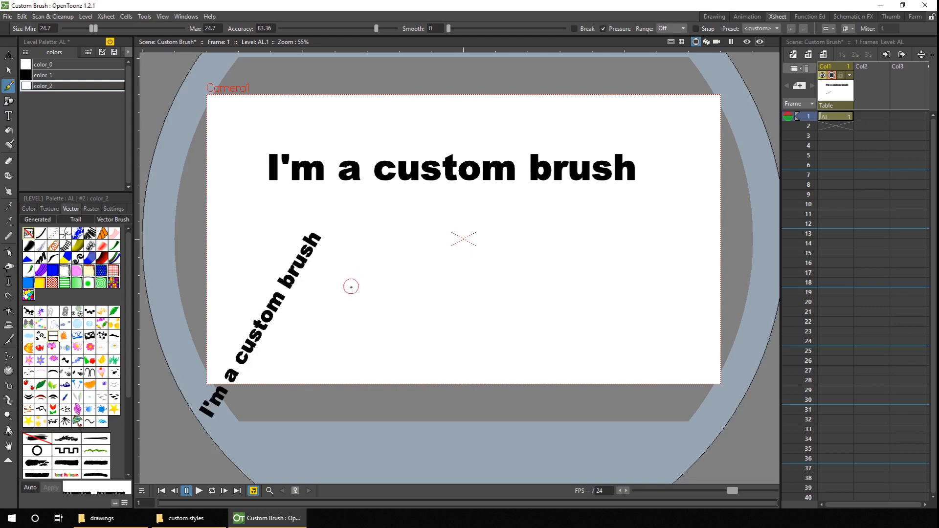
pyautogui.hotkey('ctrl', 'z')
pyautogui.moveTo(90, 28); pyautogui.dragTo(123, 28)
pyautogui.moveTo(280, 273); pyautogui.dragTo(452, 238)
pyautogui.moveTo(387, 263); pyautogui.dragTo(509, 283)
pyautogui.moveTo(410, 309); pyautogui.dragTo(524, 333)
pyautogui.hotkey('ctrl', 'z')
pyautogui.hotkey('ctrl', 'z')
pyautogui.hotkey('ctrl', 'z')
pyautogui.hotkey('ctrl', 'z')
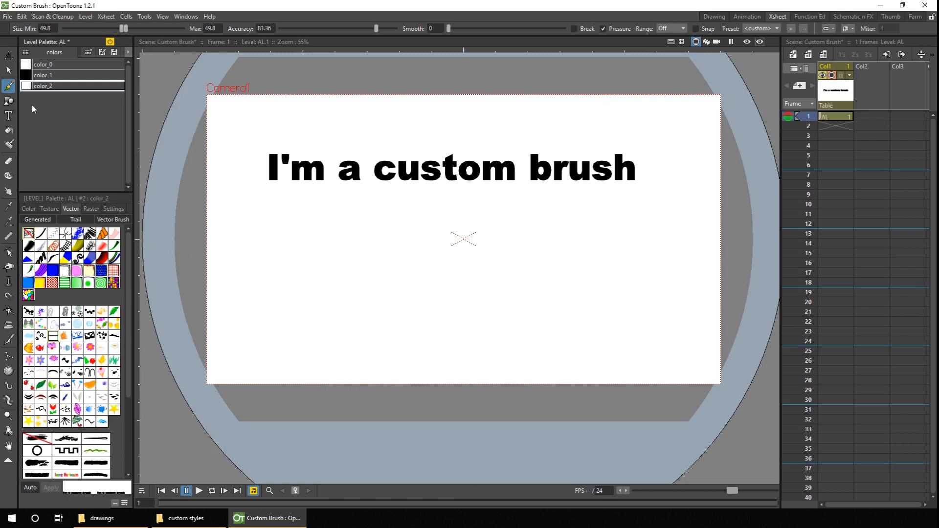
# - Set the Geometric tool to the Line shape and draw a slightly rising custom brush line at size 34.89 below the text
pyautogui.click(8, 101)
pyautogui.click(209, 28)
pyautogui.click(207, 58)
pyautogui.moveTo(235, 268); pyautogui.dragTo(688, 235)
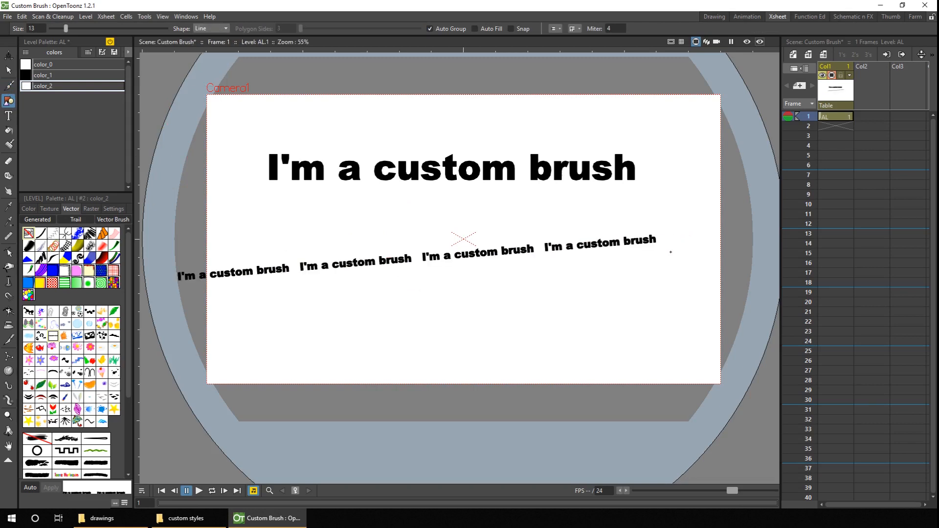
pyautogui.hotkey('ctrl', 'z')
pyautogui.moveTo(65, 28); pyautogui.dragTo(91, 30)
pyautogui.moveTo(251, 278); pyautogui.dragTo(644, 232)
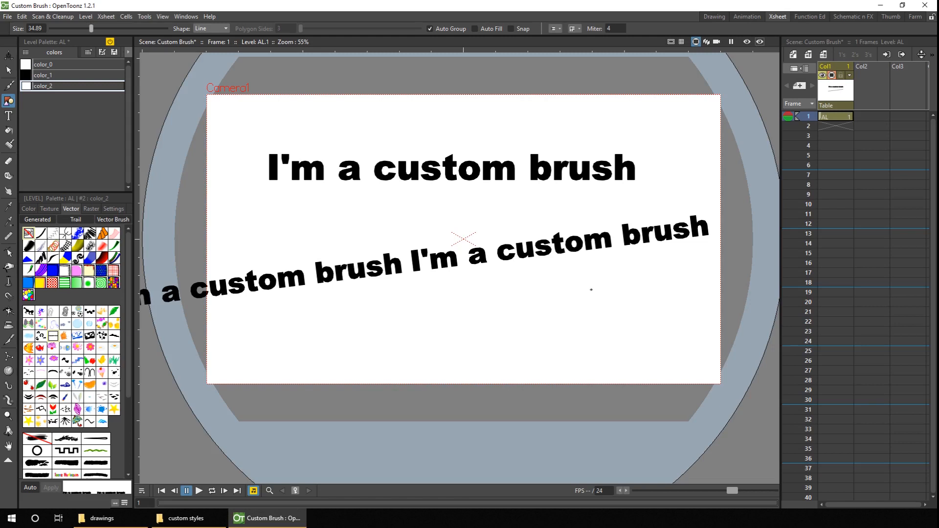
# - Bend the custom brush line into an arch with the Control Point Editor by moving its endpoints and handles
pyautogui.click(8, 251)
pyautogui.click(639, 238)
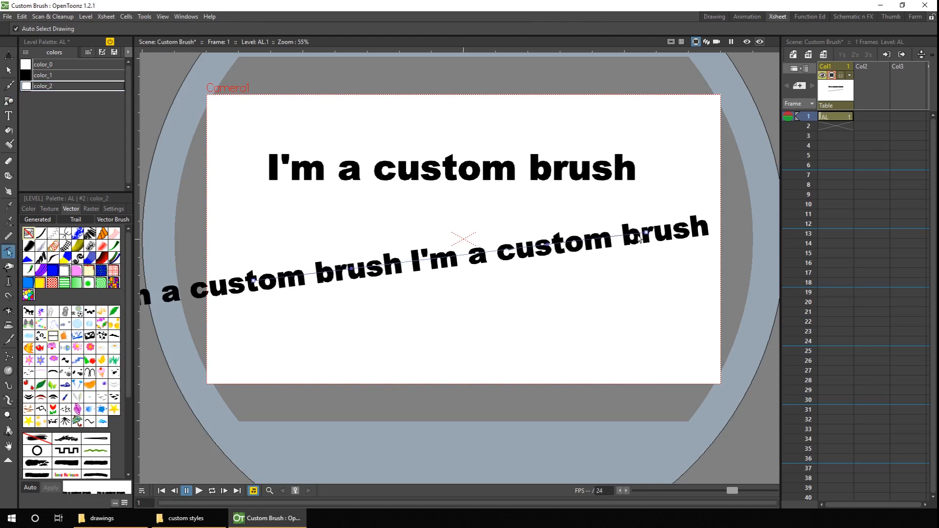
pyautogui.moveTo(649, 236); pyautogui.dragTo(669, 320)
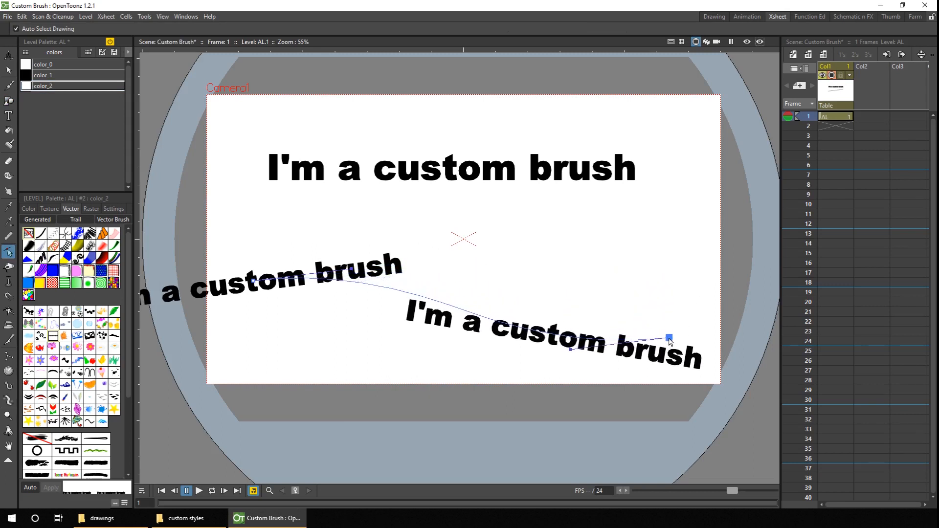
pyautogui.moveTo(260, 282); pyautogui.dragTo(256, 337)
pyautogui.moveTo(571, 350)
pyautogui.mouseDown()
pyautogui.moveTo(583, 289)
pyautogui.moveTo(601, 258)
pyautogui.mouseUp()
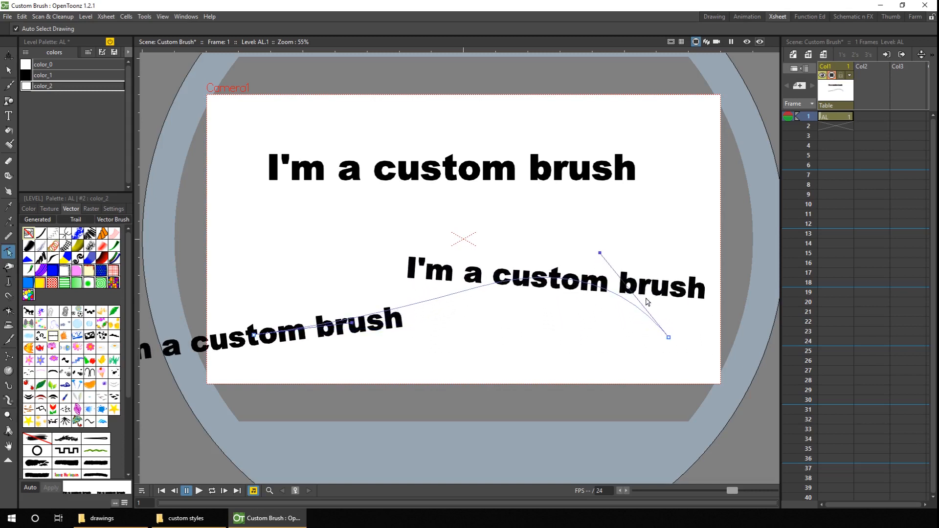
pyautogui.moveTo(352, 323); pyautogui.dragTo(332, 258)
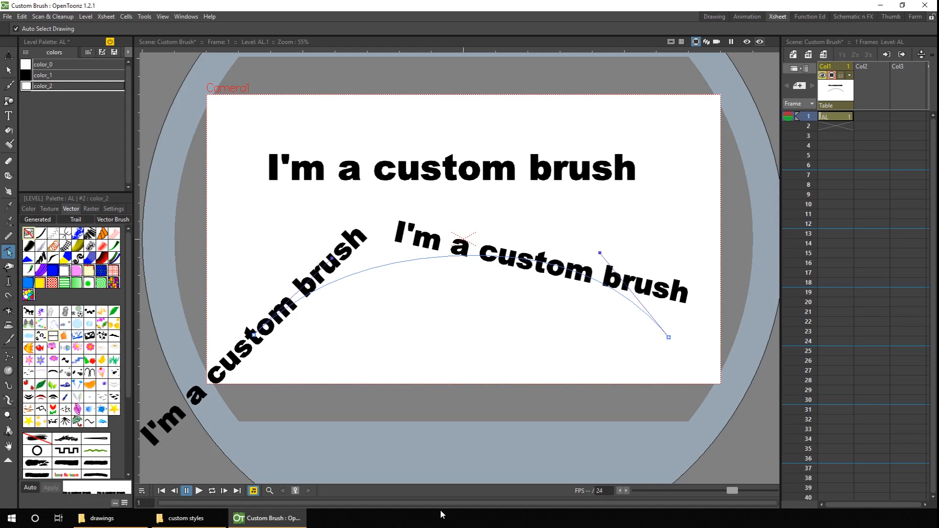
# - Draw a horizontal custom brush line at size 10.64 above the original text and bend it into an S-shaped wave
pyautogui.press('g')
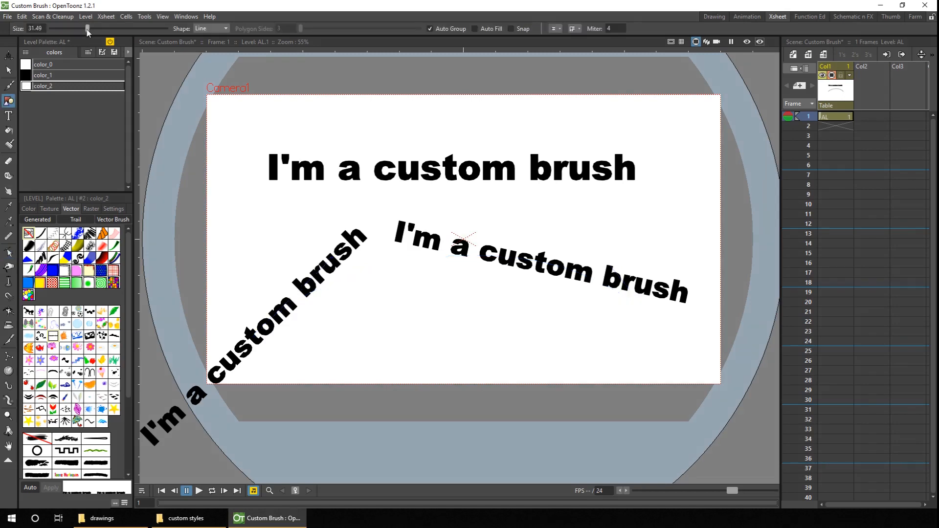
pyautogui.moveTo(223, 125); pyautogui.dragTo(638, 125)
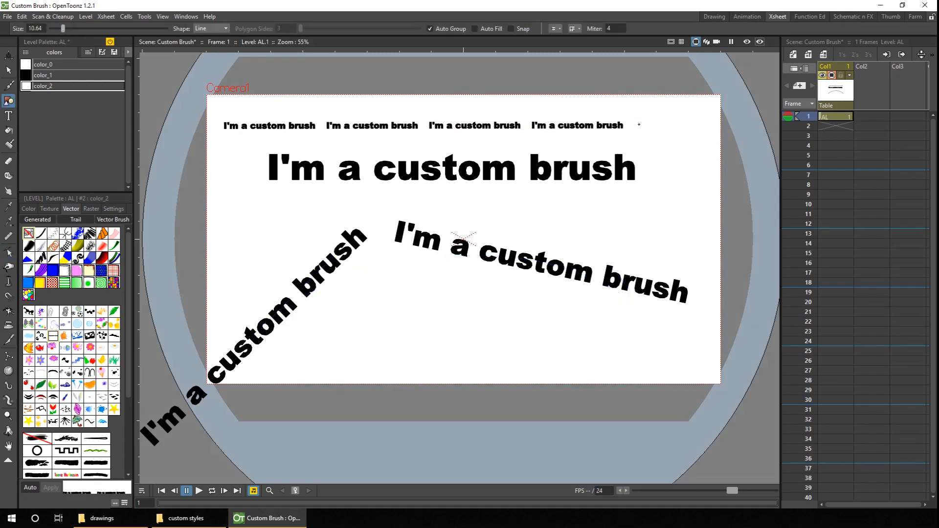
pyautogui.click(8, 252)
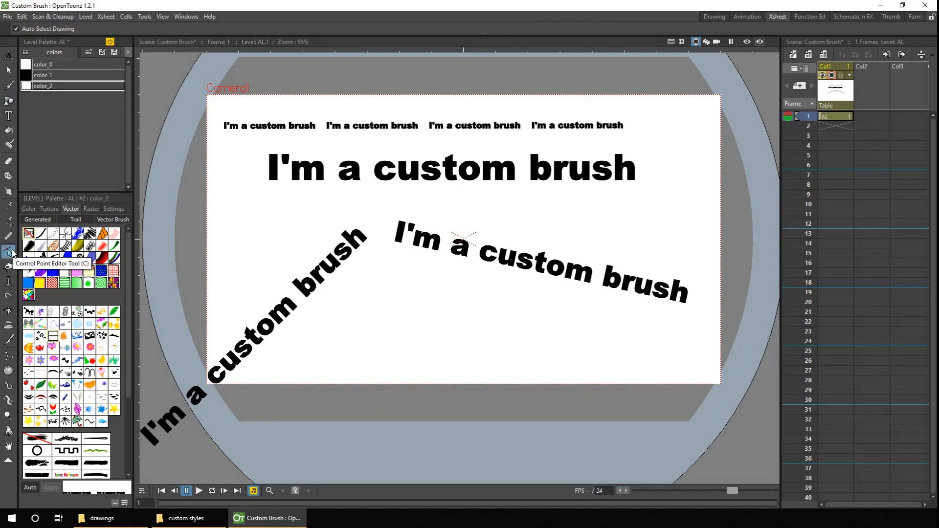
pyautogui.click(364, 126)
pyautogui.moveTo(363, 125); pyautogui.dragTo(356, 106)
pyautogui.moveTo(550, 126)
pyautogui.mouseDown()
pyautogui.moveTo(542, 155)
pyautogui.moveTo(499, 170)
pyautogui.mouseUp()
pyautogui.click(641, 107)
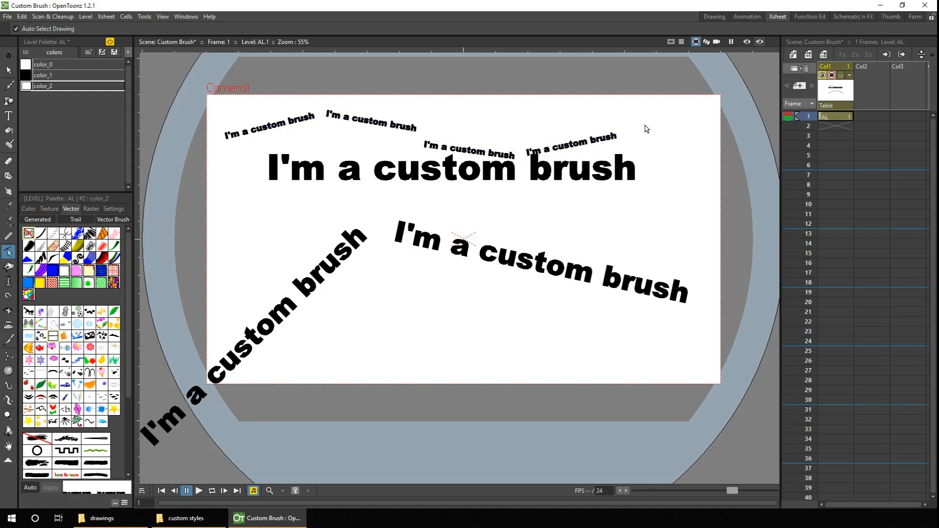
pyautogui.click(604, 138)
pyautogui.moveTo(644, 127); pyautogui.dragTo(648, 104)
pyautogui.moveTo(501, 148); pyautogui.dragTo(509, 170)
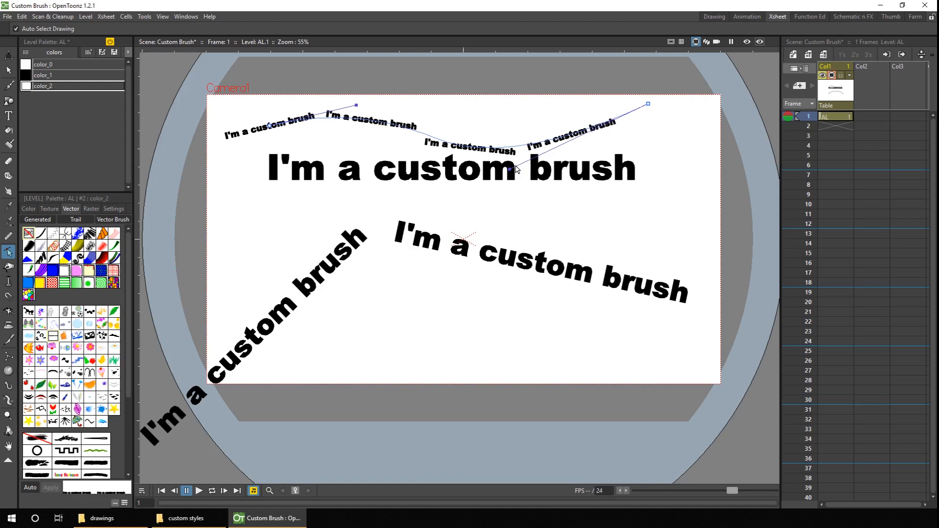
# - Select all the text and brush lines on the drawing and delete them
pyautogui.click(9, 70)
pyautogui.moveTo(171, 73); pyautogui.dragTo(787, 442)
pyautogui.press('Delete')
# - Reduce the Geometric tool size and draw a straight horizontal custom brush line near the lower edge of the camera frame
pyautogui.click(9, 102)
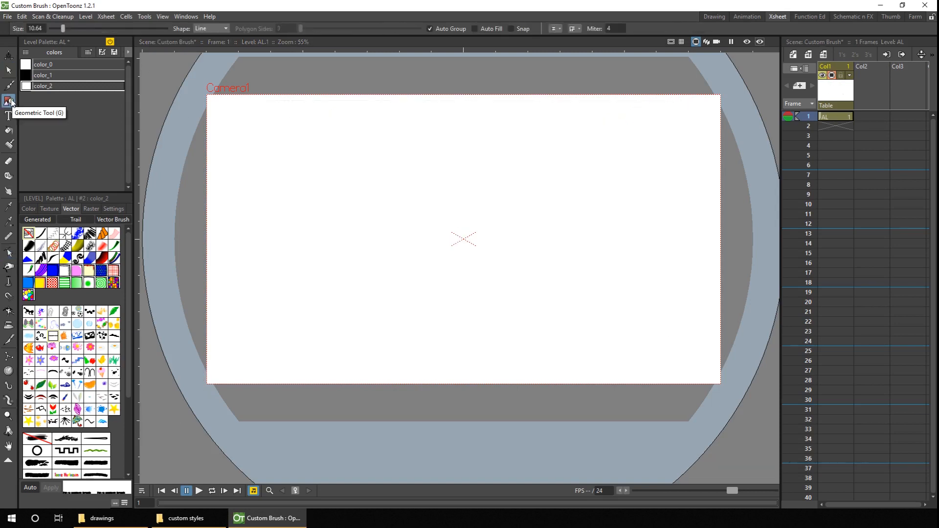
pyautogui.moveTo(62, 29); pyautogui.dragTo(57, 31)
pyautogui.moveTo(236, 353); pyautogui.dragTo(681, 352)
# - Show the level strip beside the canvas and duplicate drawing 0001 of level AL
pyautogui.press('s')
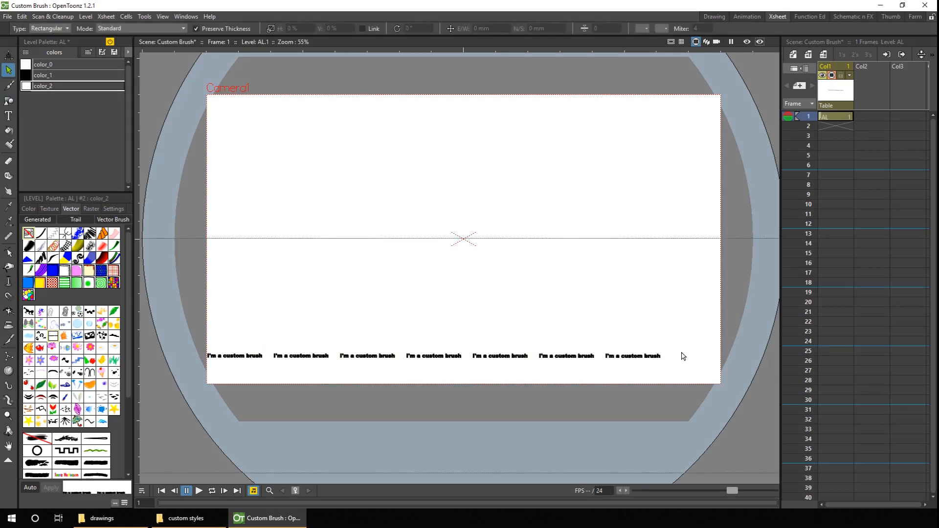
pyautogui.click(684, 356)
pyautogui.click(186, 17)
pyautogui.click(227, 105)
pyautogui.moveTo(489, 251); pyautogui.dragTo(706, 105)
pyautogui.click(705, 104)
pyautogui.rightClick(706, 105)
pyautogui.click(738, 282)
# - Insert nine blank drawings between the two copies of the line, filling 0002 to 0010
pyautogui.click(717, 135)
pyautogui.press('Insert')
pyautogui.press('Insert')
pyautogui.press('Insert')
pyautogui.press('Insert')
pyautogui.press('Insert')
pyautogui.press('Insert')
pyautogui.press('Insert')
pyautogui.press('Insert')
pyautogui.press('Insert')
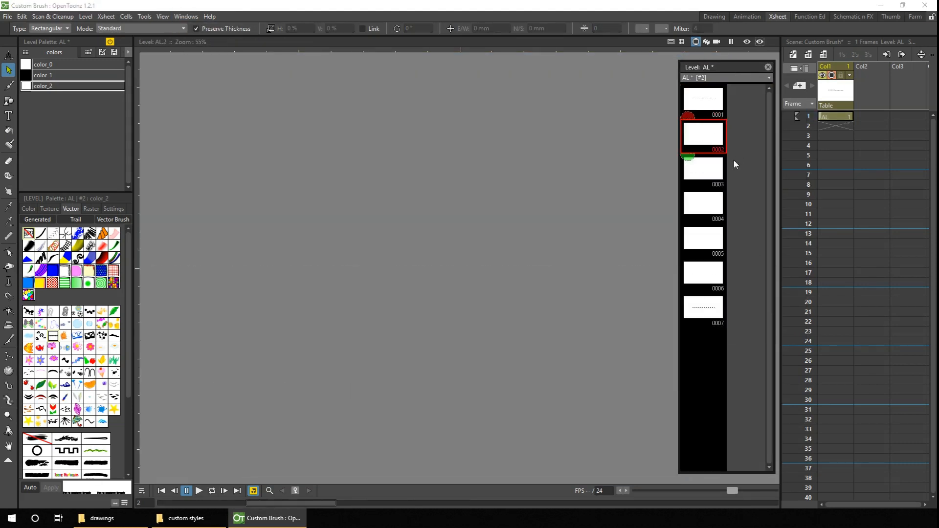
# - Pull the middle of the line in drawing 0011 upward with the Control Point Editor to form a tall arch
pyautogui.click(701, 447)
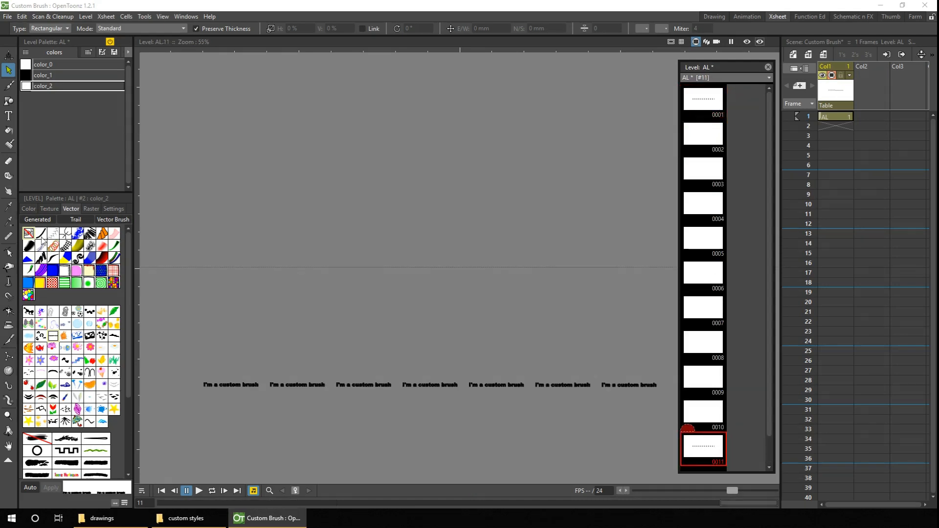
pyautogui.click(9, 252)
pyautogui.moveTo(424, 386)
pyautogui.mouseDown()
pyautogui.moveTo(436, 339)
pyautogui.moveTo(424, 165)
pyautogui.mouseUp()
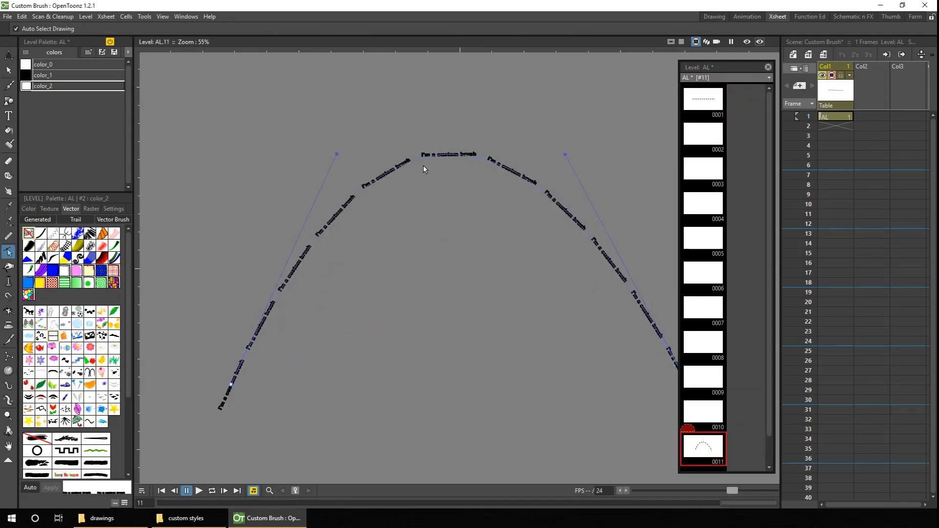
# - Generate the in-between drawings from the straight line in 0001 to the arch in 0011
pyautogui.click(712, 101)
pyautogui.keyDown('shift'); pyautogui.click(713, 450); pyautogui.keyUp('shift')
pyautogui.click(494, 249)
pyautogui.click(507, 273)
pyautogui.click(446, 273)
# - Place all eleven AL drawings in Col1 from frame 1 and expose them on twos through frame 22
pyautogui.moveTo(703, 137); pyautogui.dragTo(839, 223)
pyautogui.click(845, 119)
pyautogui.click(854, 54)
pyautogui.moveTo(839, 118); pyautogui.dragTo(839, 322)
# - Apply Swing to the Col1 cells so the drawings run back in reverse order after drawing 11
pyautogui.rightClick(840, 308)
pyautogui.moveTo(864, 149)
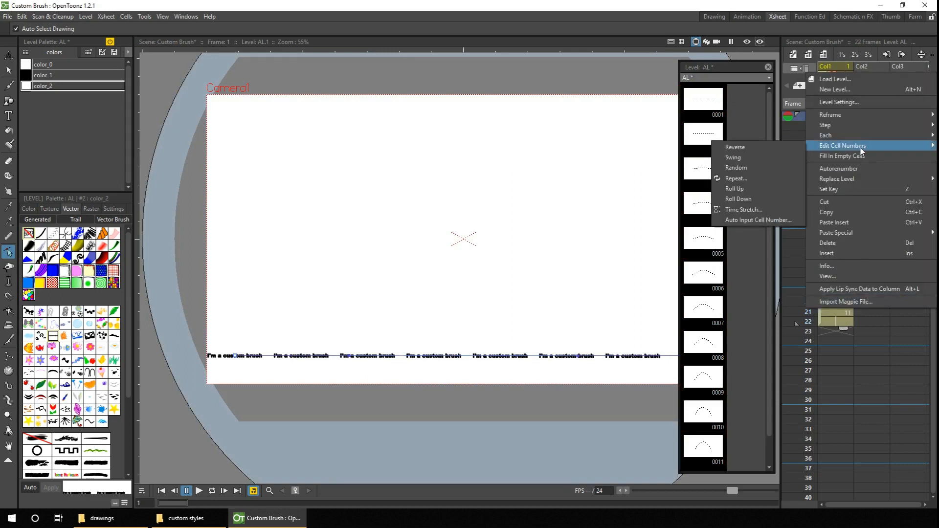
pyautogui.click(733, 156)
pyautogui.click(844, 313)
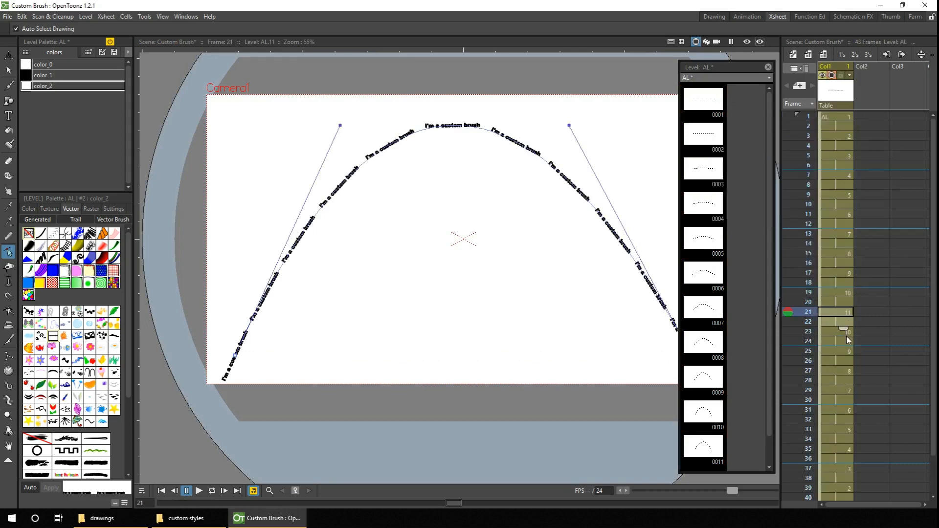
# - Play the swing animation from the first frame to check how the custom brush line bends and straightens
pyautogui.scroll(-5, 862, 406)
pyautogui.click(164, 492)
pyautogui.click(198, 490)
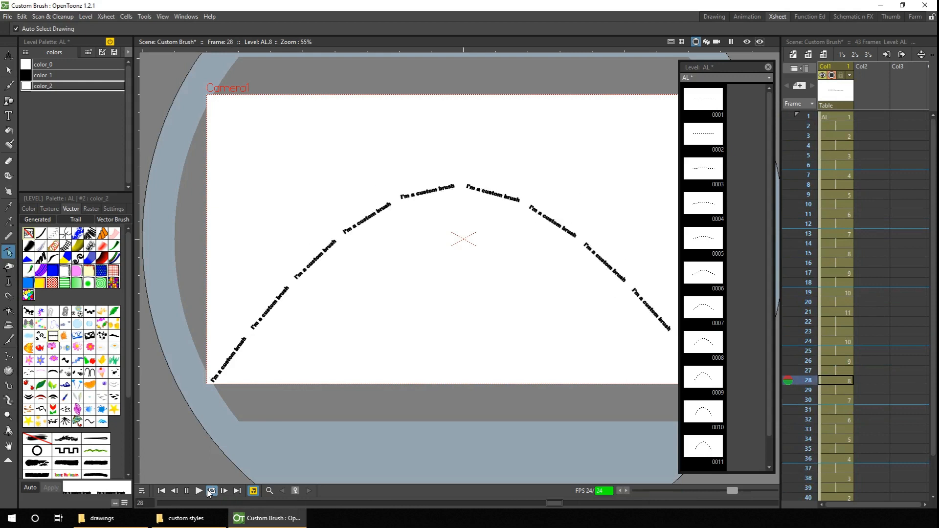
pyautogui.click(187, 16)
pyautogui.click(190, 3)
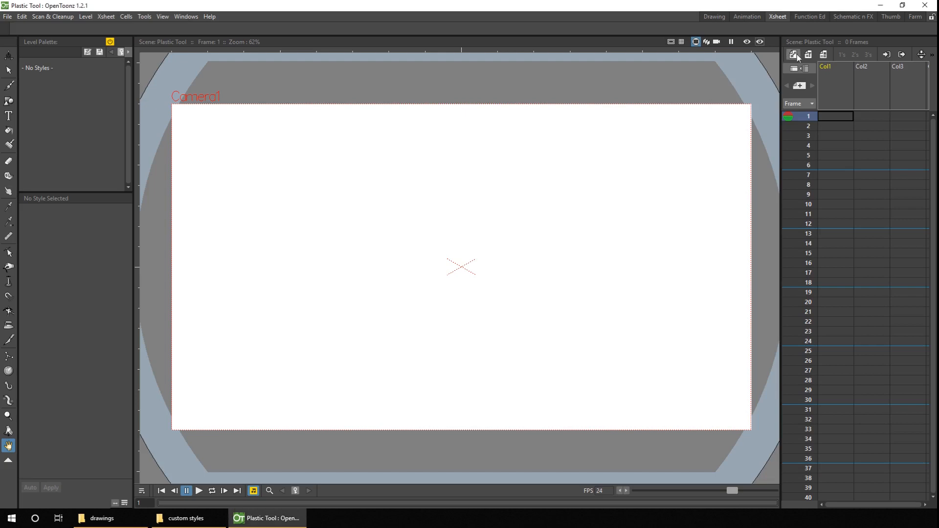
# - Create a vector level named AM in the Plastic Tool scene, add the text "ABC" in Arial Black at size 200, and save
pyautogui.hotkey('alt', 'n')
pyautogui.click(221, 280)
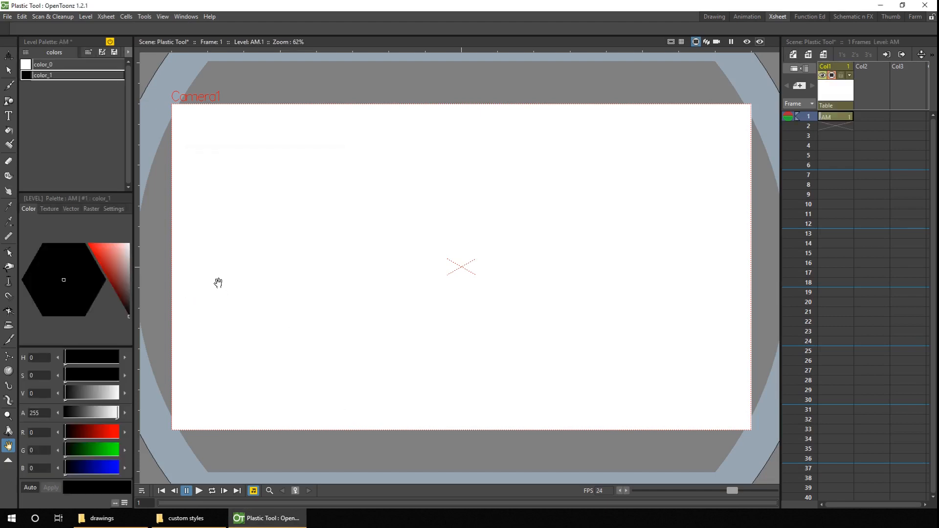
pyautogui.click(10, 117)
pyautogui.click(240, 29)
pyautogui.click(240, 84)
pyautogui.click(257, 238)
pyautogui.write('ABC')
pyautogui.hotkey('ctrl', 's')
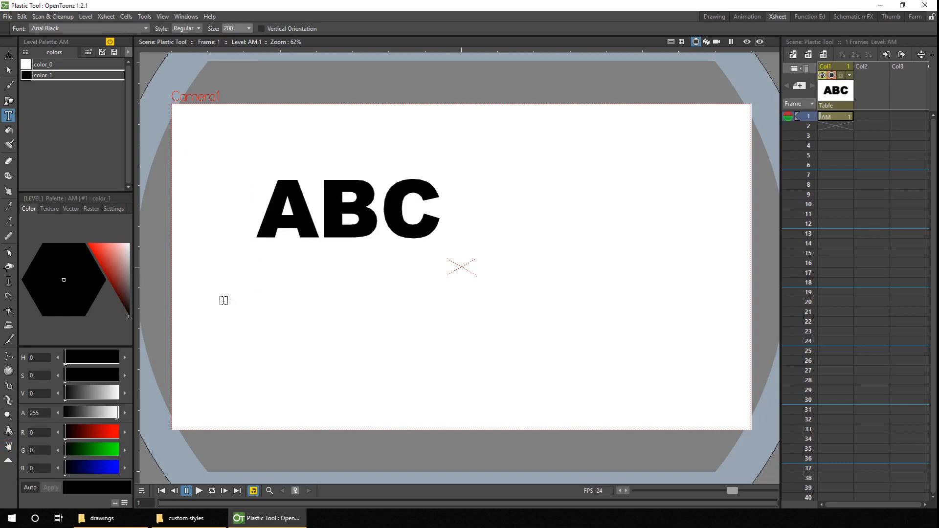
# - Create a Plastic mesh for the ABC text in the AM level with a mesh edges length of about 6.06 mm
pyautogui.click(8, 400)
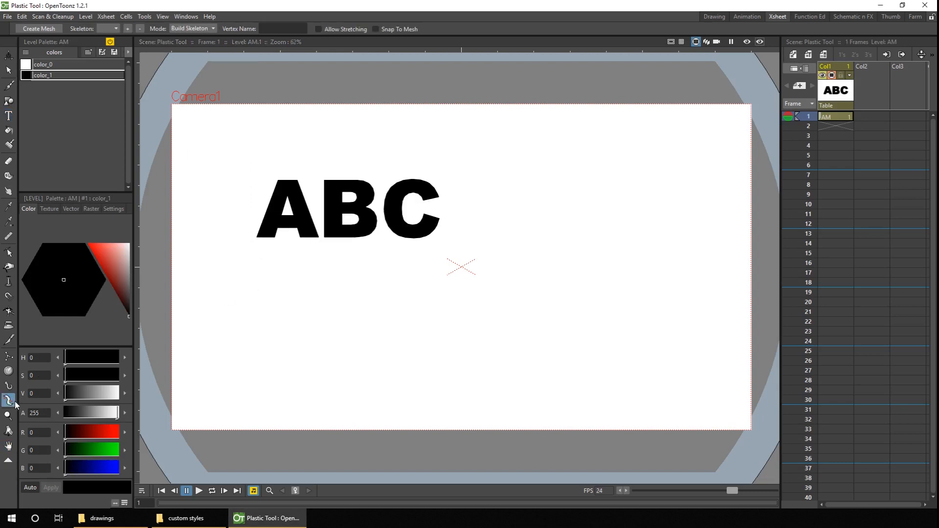
pyautogui.click(49, 29)
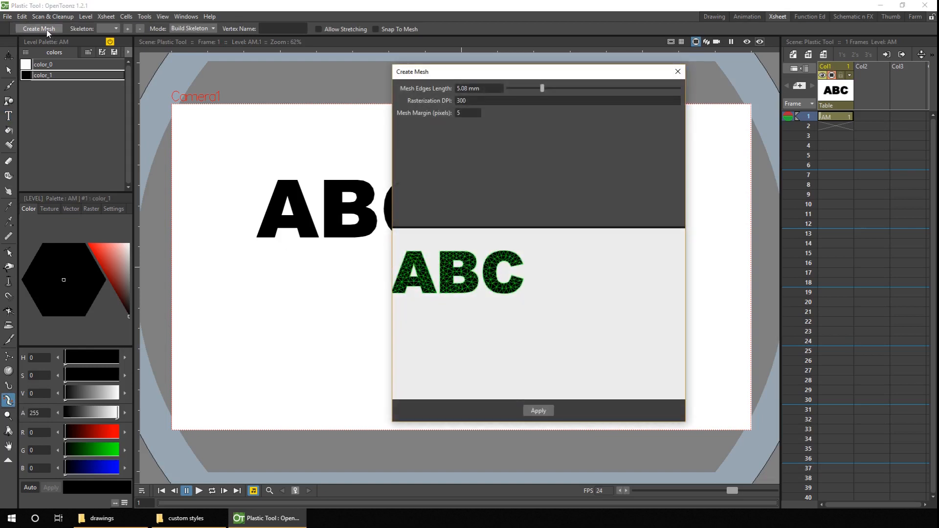
pyautogui.click(549, 90)
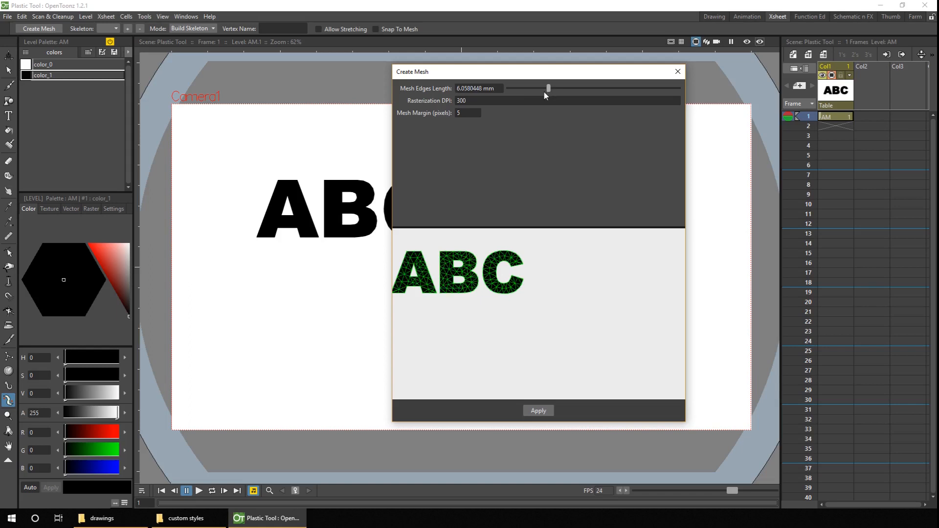
pyautogui.click(538, 410)
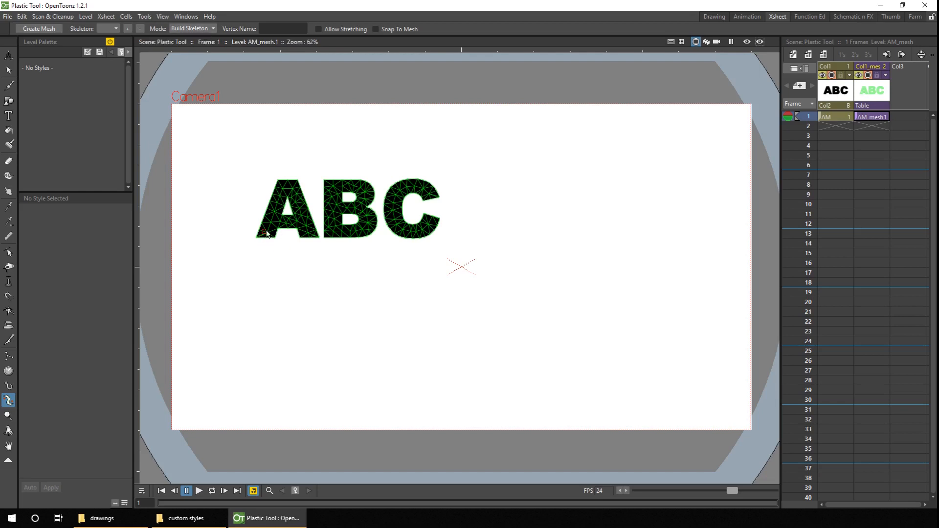
# - Build a trial skeleton from a root vertex below the text, with one branch to the A and three vertices up the B's stem
pyautogui.click(278, 224)
pyautogui.click(348, 290)
pyautogui.click(287, 222)
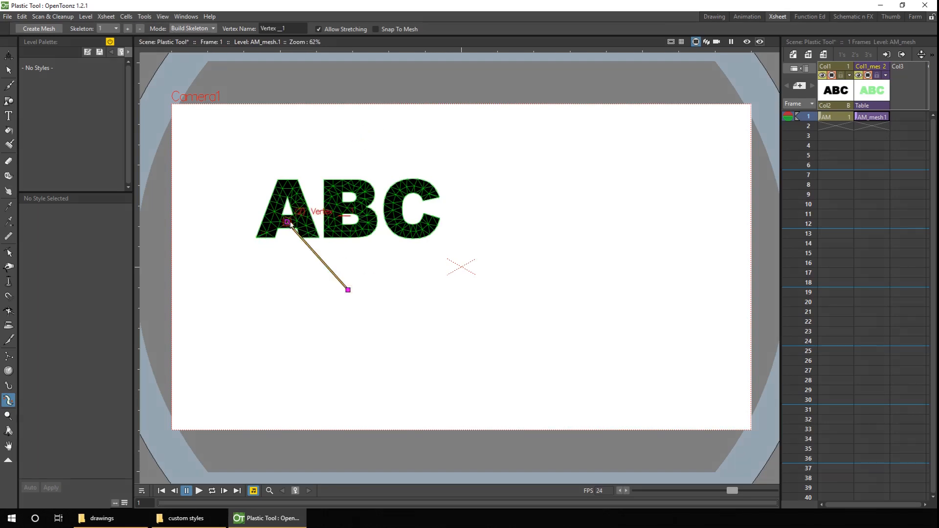
pyautogui.click(333, 233)
pyautogui.click(332, 207)
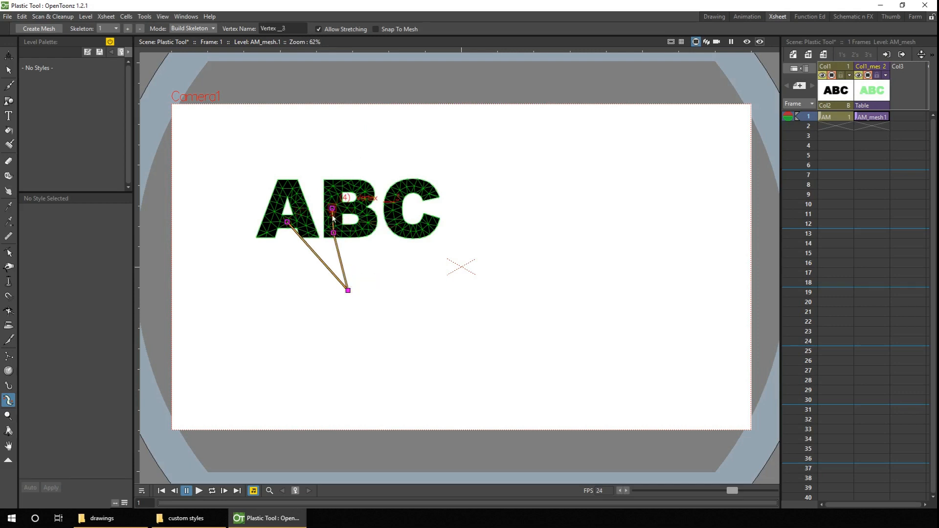
pyautogui.click(333, 188)
# - Switch the Plastic tool to Animate mode, move the A away from the B, and bend the B's stem through its vertices
pyautogui.click(193, 28)
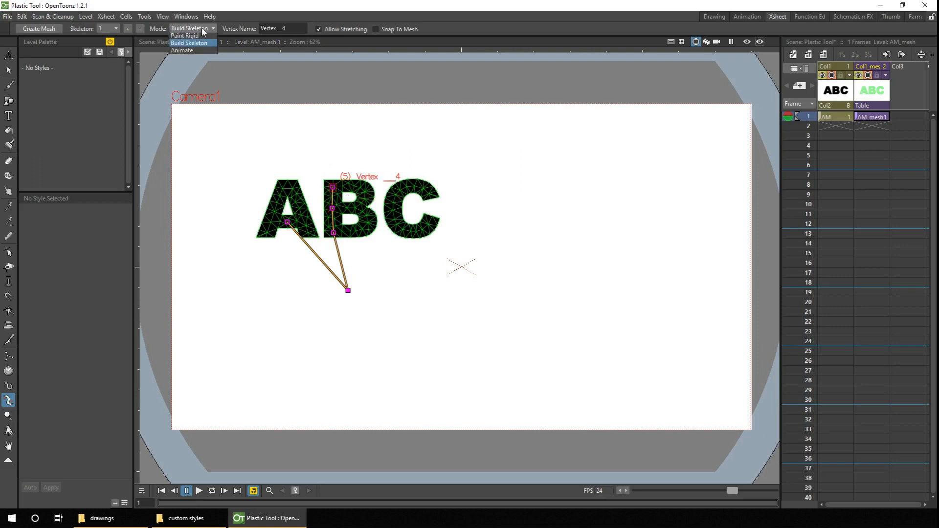
pyautogui.click(192, 43)
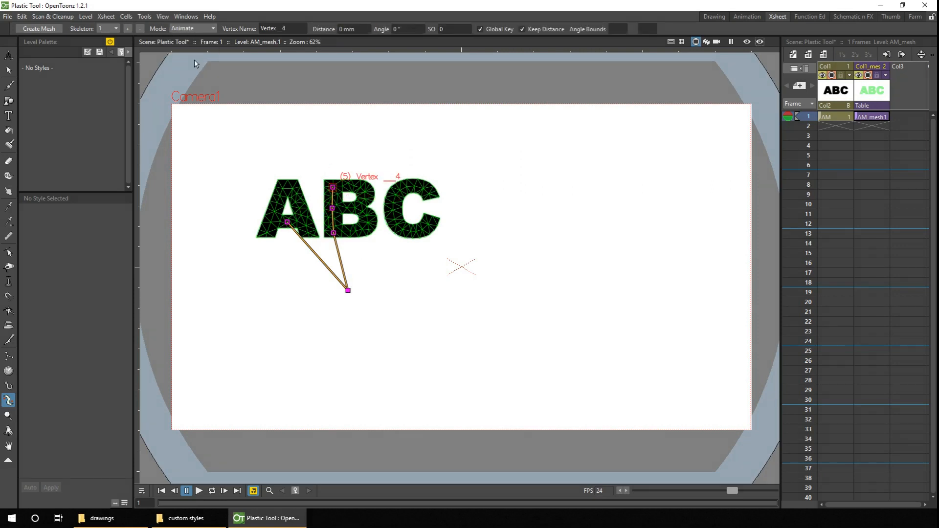
pyautogui.click(287, 223)
pyautogui.moveTo(287, 223); pyautogui.dragTo(260, 220)
pyautogui.click(522, 30)
pyautogui.click(527, 30)
pyautogui.moveTo(333, 233); pyautogui.dragTo(332, 195)
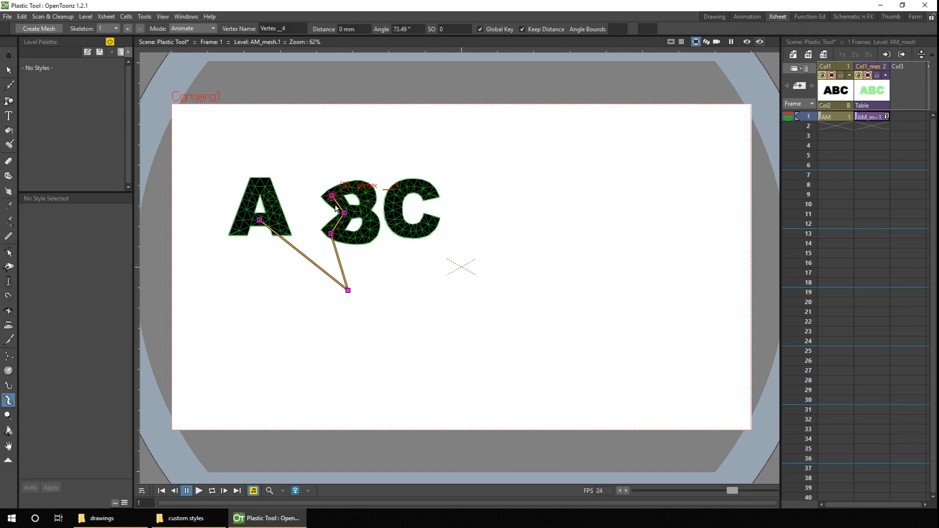
# - Delete the mesh column and cover the ABC text in the AM drawing with a black rectangle using Auto Fill
pyautogui.click(872, 96)
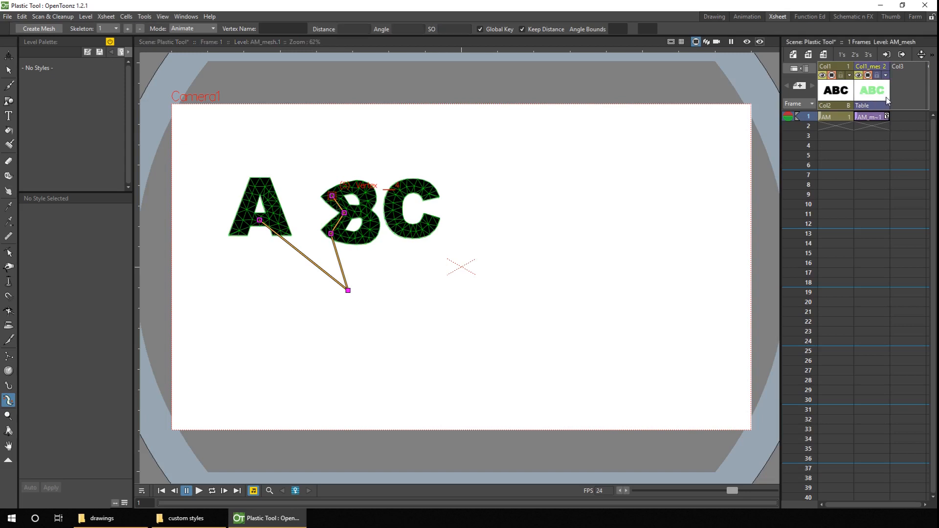
pyautogui.press('Delete')
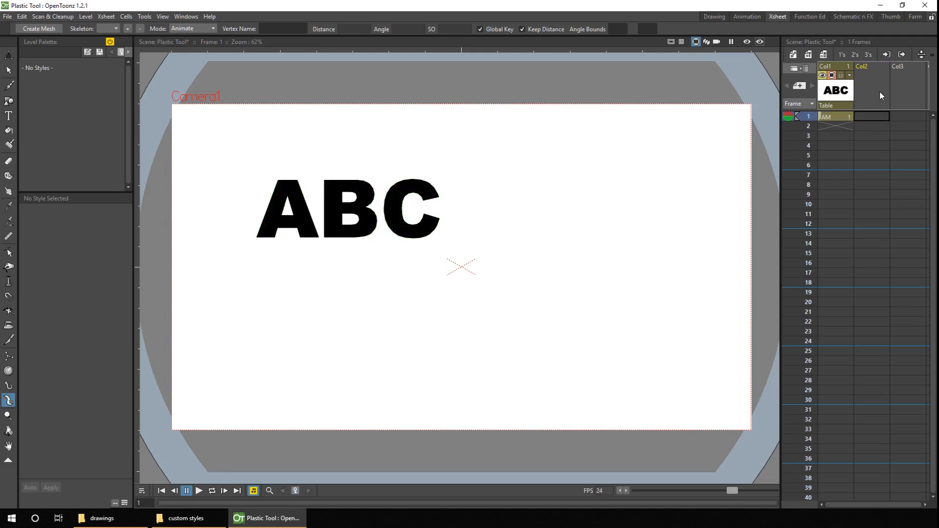
pyautogui.click(839, 117)
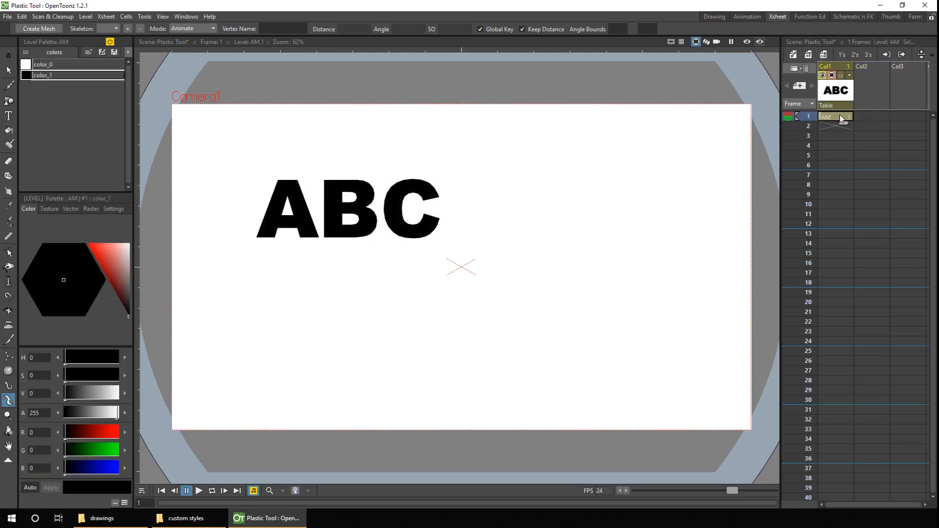
pyautogui.click(8, 101)
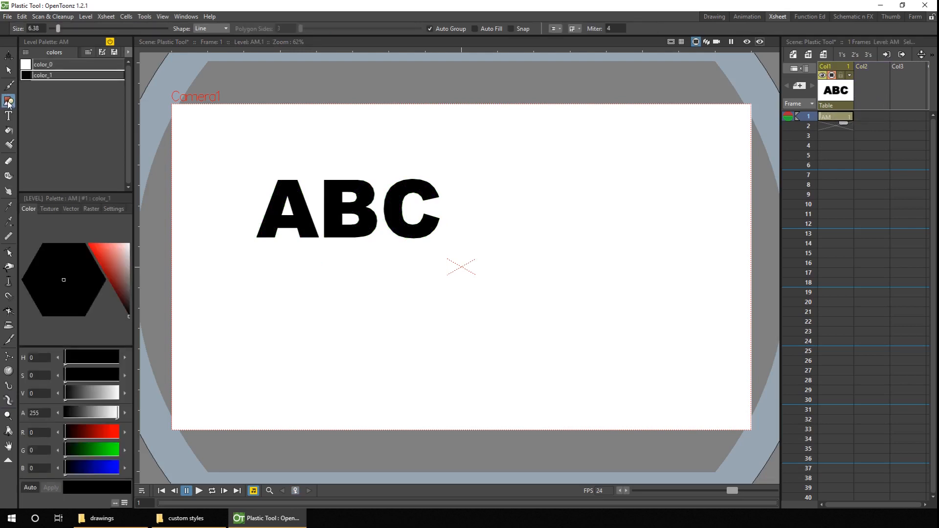
pyautogui.click(212, 28)
pyautogui.click(218, 39)
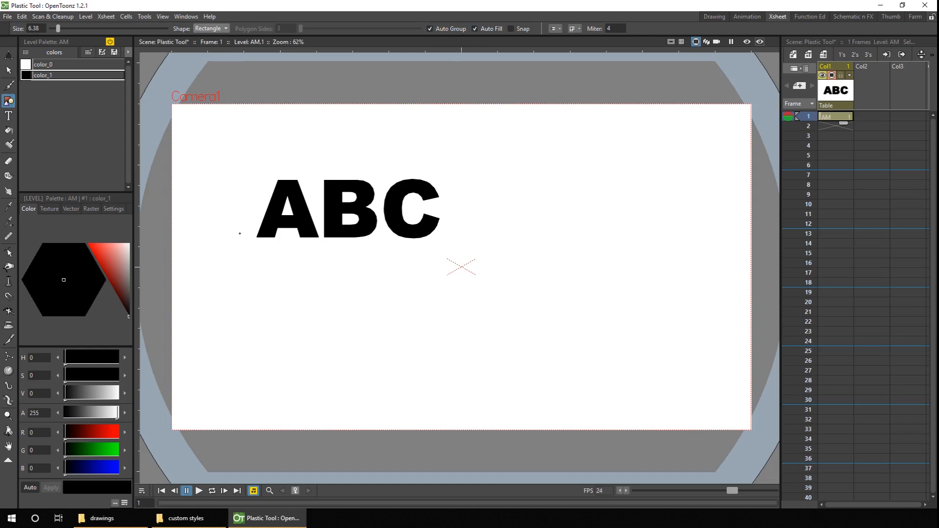
pyautogui.moveTo(247, 248); pyautogui.dragTo(462, 162)
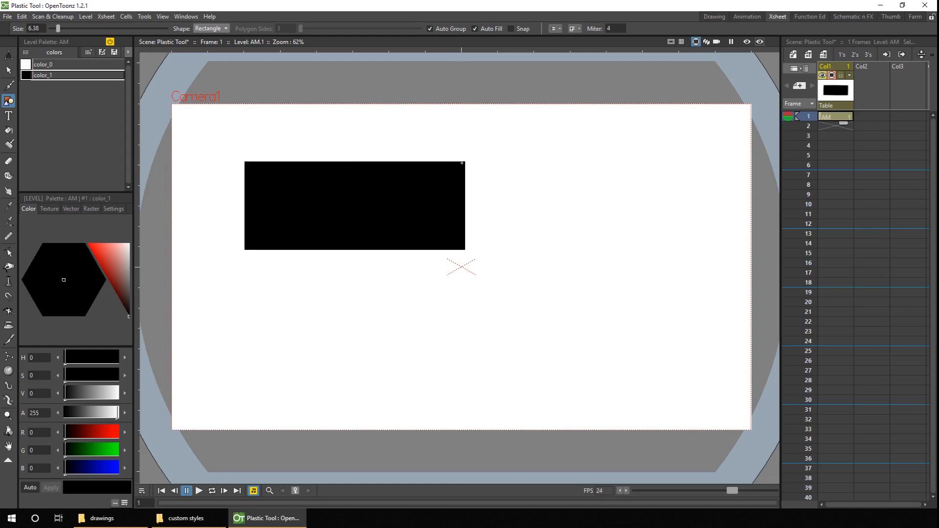
# - Create a Plastic mesh from the black rectangle, choosing to delete the old mesh level entirely
pyautogui.click(8, 400)
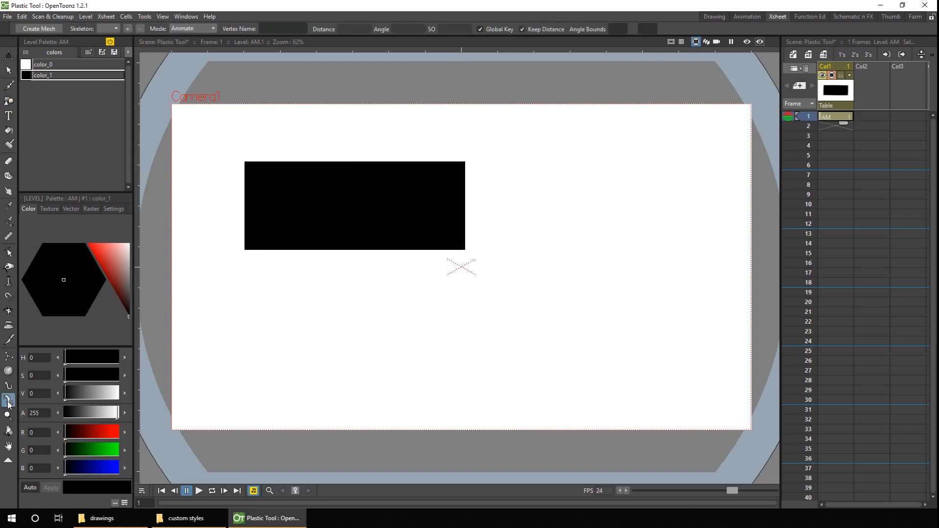
pyautogui.click(40, 28)
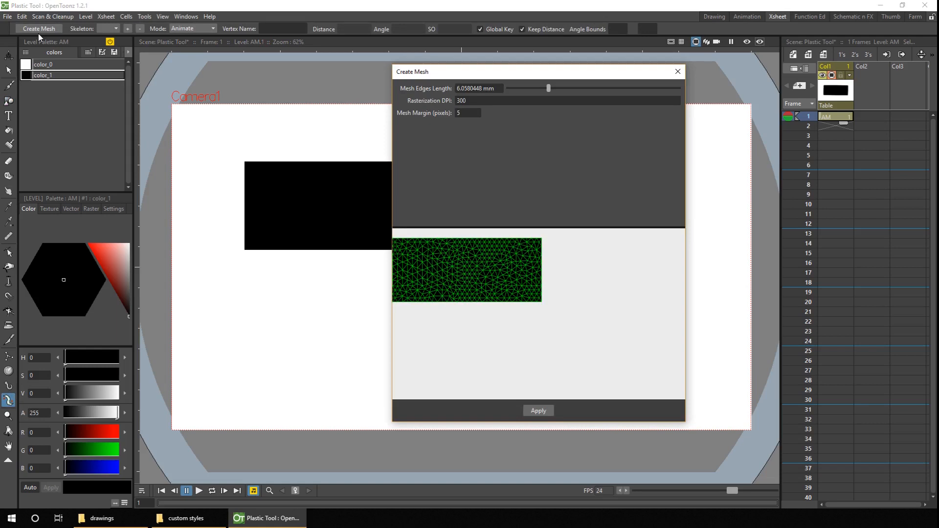
pyautogui.click(538, 411)
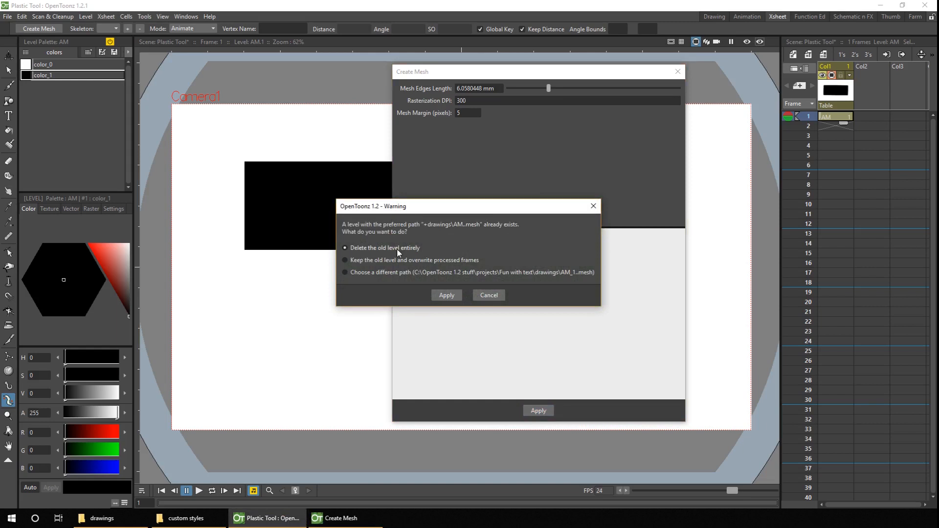
pyautogui.click(446, 295)
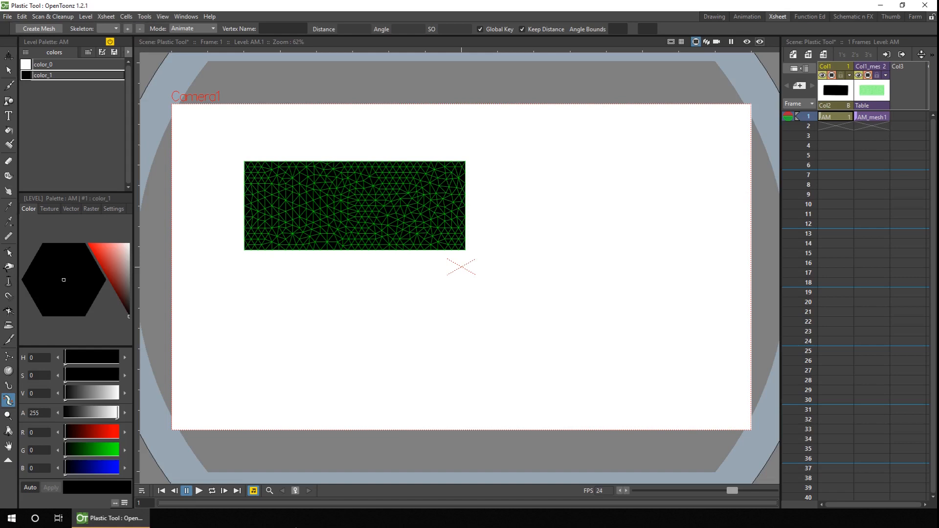
# - Delete the black rectangle from the AM level's drawing in level editing mode, return to the scene, and save
pyautogui.click(834, 119)
pyautogui.click(8, 70)
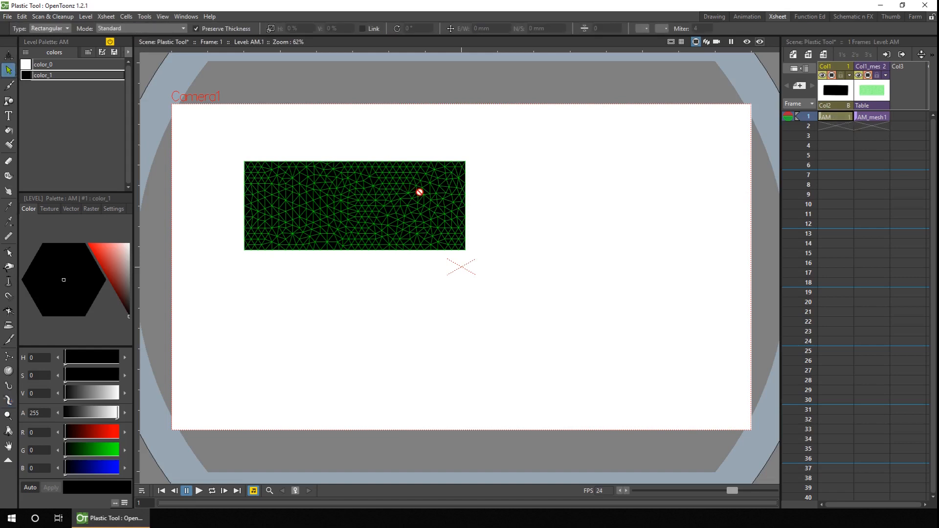
pyautogui.click(418, 195)
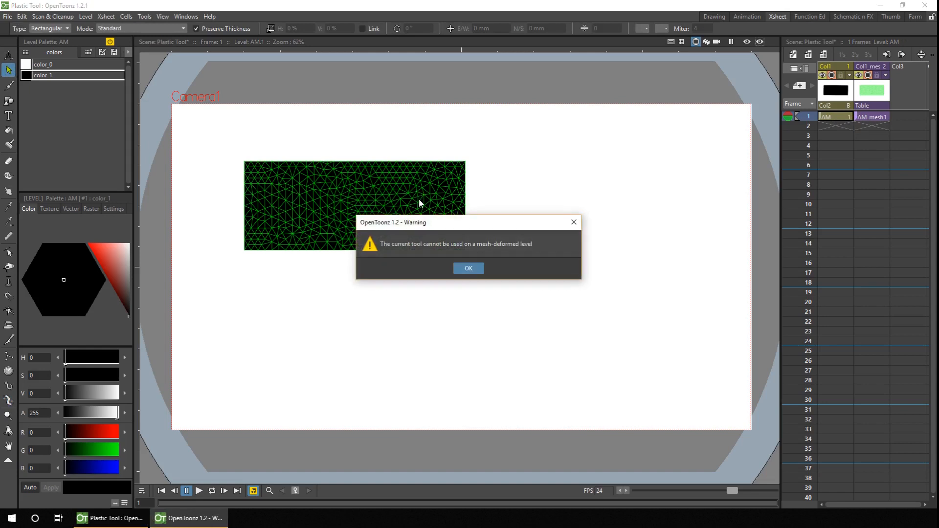
pyautogui.click(468, 268)
pyautogui.click(186, 16)
pyautogui.click(209, 105)
pyautogui.click(707, 100)
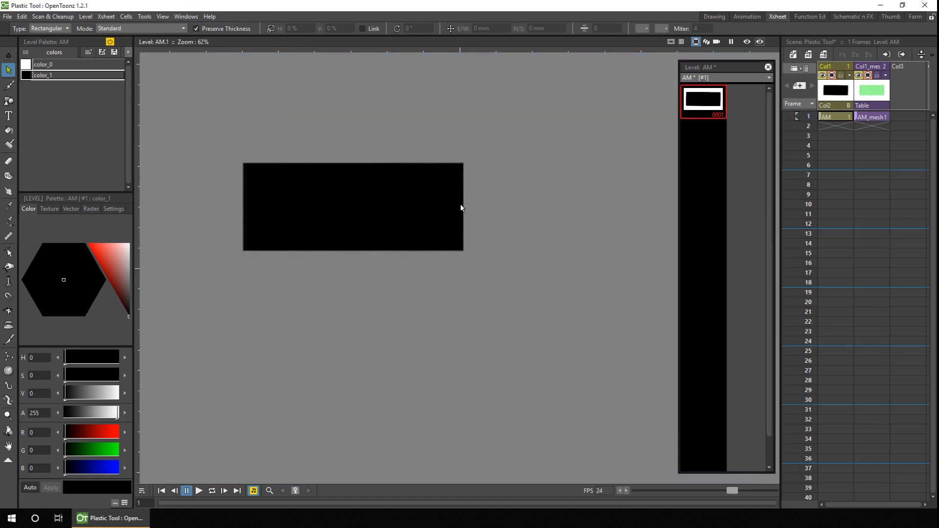
pyautogui.click(463, 204)
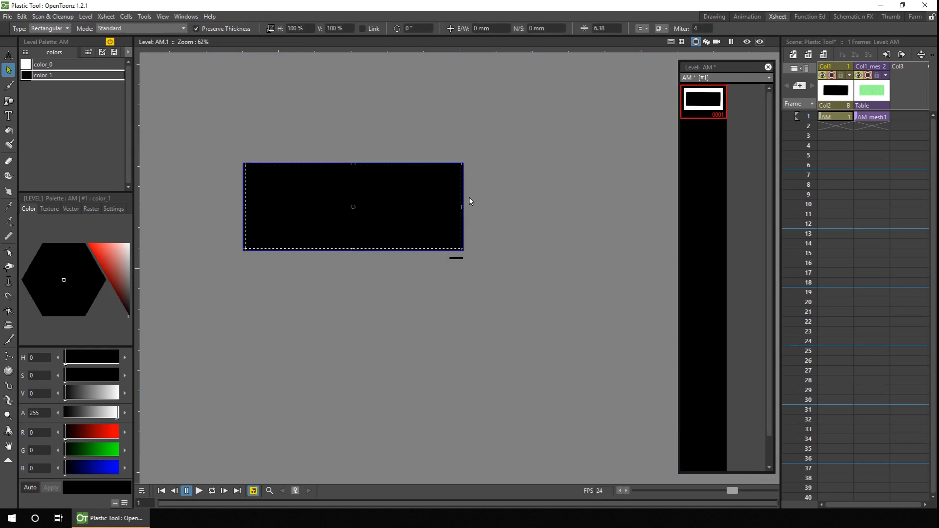
pyautogui.press('Delete')
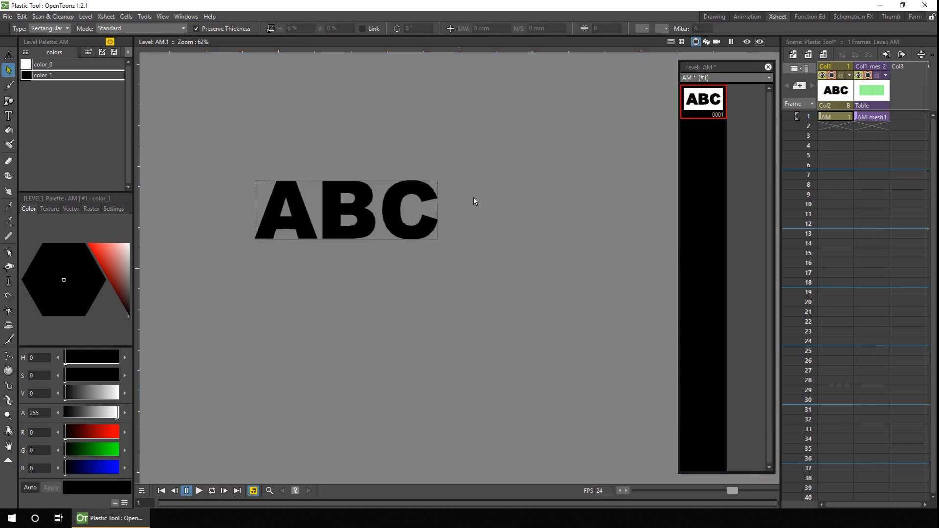
pyautogui.click(767, 67)
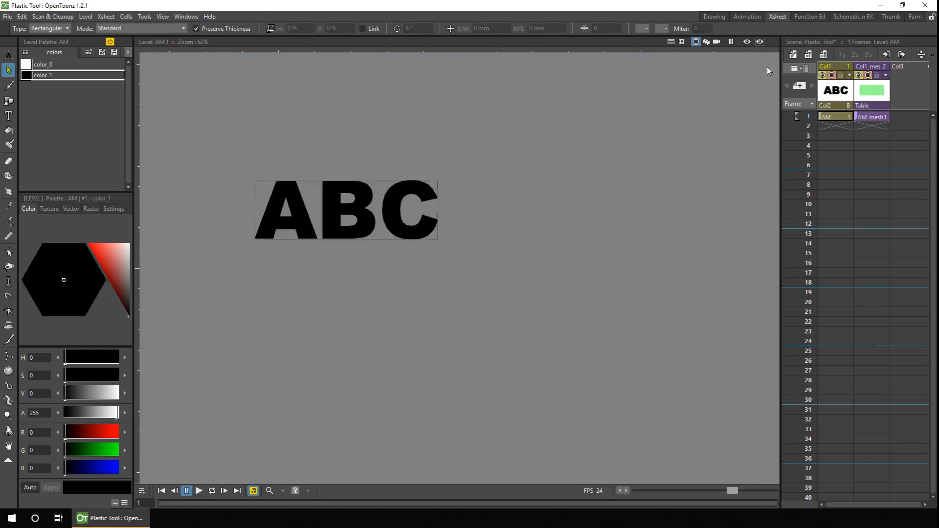
pyautogui.click(833, 116)
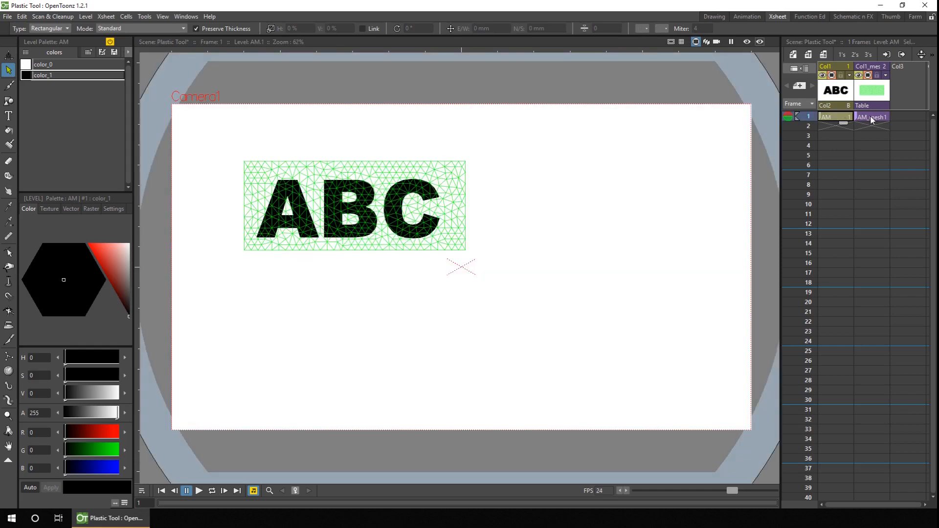
pyautogui.hotkey('ctrl', 's')
# - In Build Skeleton mode, place a root vertex below the text and branch it to two vertices running up the A
pyautogui.click(8, 400)
pyautogui.click(200, 28)
pyautogui.click(203, 48)
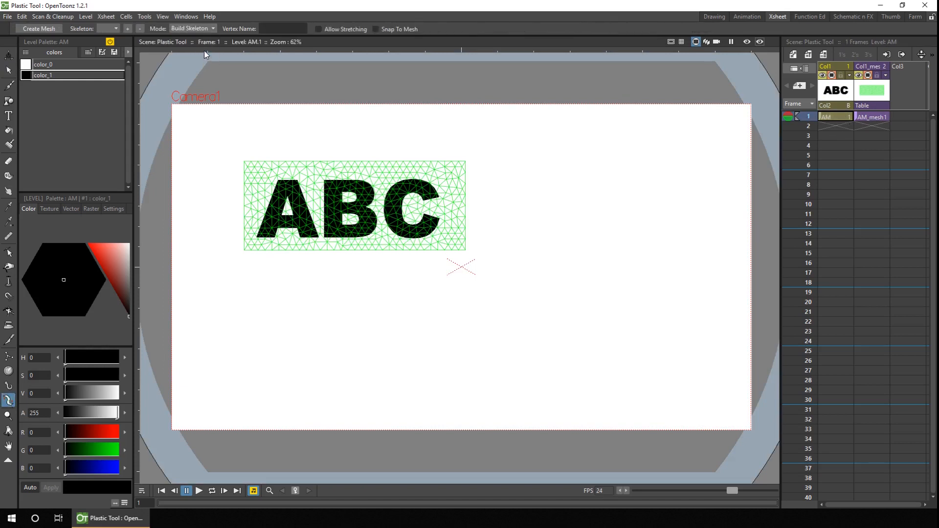
pyautogui.click(357, 292)
pyautogui.click(287, 237)
pyautogui.click(287, 189)
# - Branch the skeleton from the root up the B's stem, adding one side vertex to its lower bowl and one to its upper bowl
pyautogui.click(357, 292)
pyautogui.click(329, 232)
pyautogui.click(329, 185)
pyautogui.click(329, 232)
pyautogui.click(371, 221)
pyautogui.click(329, 185)
pyautogui.click(365, 189)
# - Branch the skeleton from the root to the C with vertices along its upper and lower arms, and switch to Animate mode
pyautogui.click(357, 291)
pyautogui.click(392, 204)
pyautogui.click(415, 182)
pyautogui.click(433, 193)
pyautogui.click(392, 205)
pyautogui.click(408, 234)
pyautogui.click(434, 220)
pyautogui.click(194, 28)
pyautogui.click(191, 60)
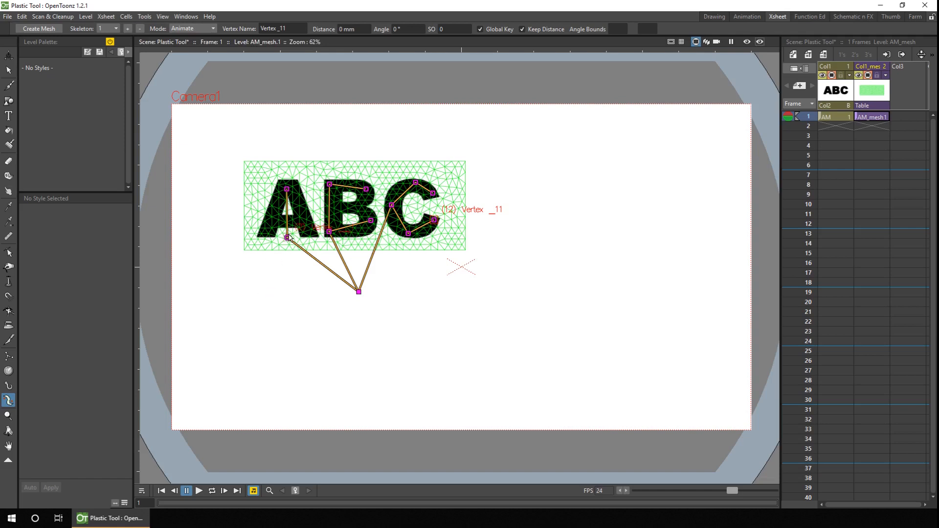
# - Test the skeleton by bending the A, B and C through their vertices with Keep Distance enabled
pyautogui.moveTo(287, 189); pyautogui.dragTo(277, 190)
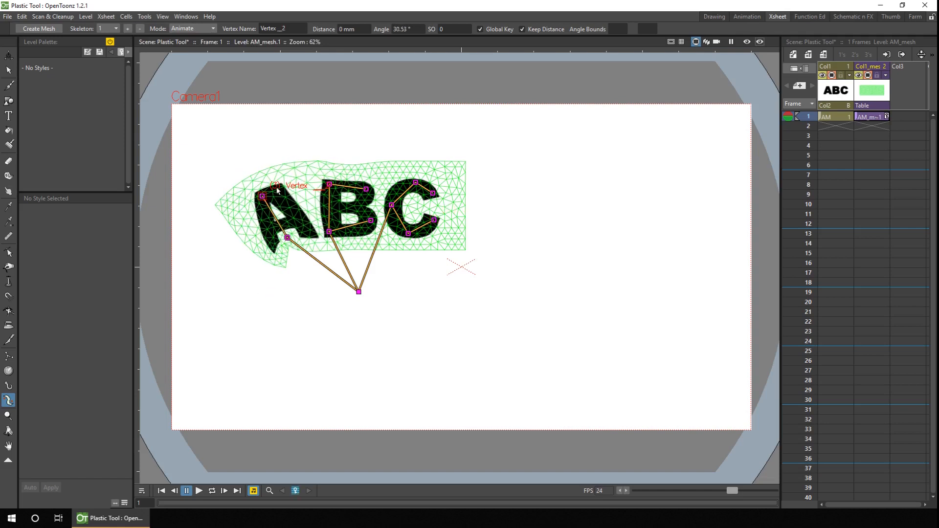
pyautogui.moveTo(288, 238); pyautogui.dragTo(314, 242)
pyautogui.moveTo(338, 191); pyautogui.dragTo(331, 173)
pyautogui.moveTo(350, 220); pyautogui.dragTo(341, 207)
pyautogui.moveTo(416, 184); pyautogui.dragTo(390, 148)
# - Turn off Keep Distance and test stretching the C and the A by moving their skeleton vertices freely
pyautogui.click(522, 29)
pyautogui.moveTo(391, 204); pyautogui.dragTo(381, 196)
pyautogui.moveTo(427, 207); pyautogui.dragTo(433, 219)
pyautogui.moveTo(314, 242); pyautogui.dragTo(266, 260)
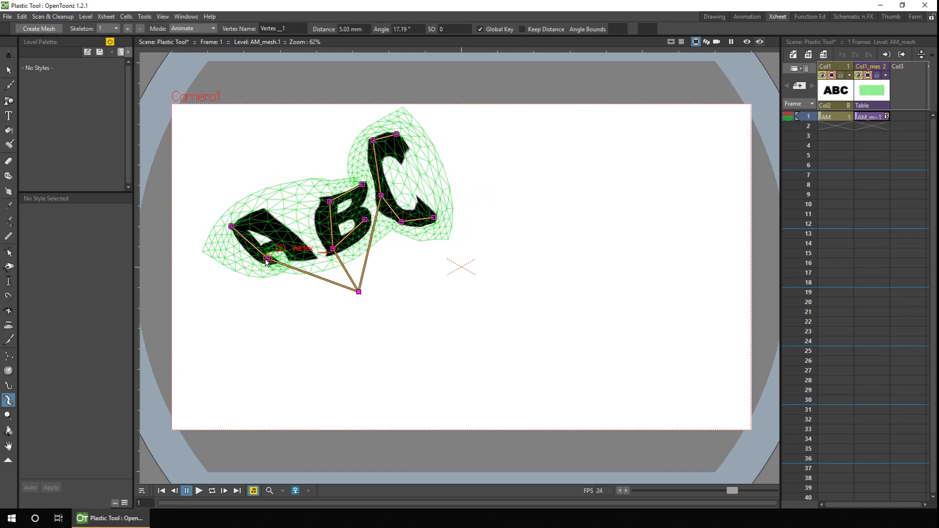
# - Extend the AM and mesh columns to frame 36 and set a Global Rest Key on the mesh at frame 1
pyautogui.moveTo(839, 116); pyautogui.dragTo(874, 464)
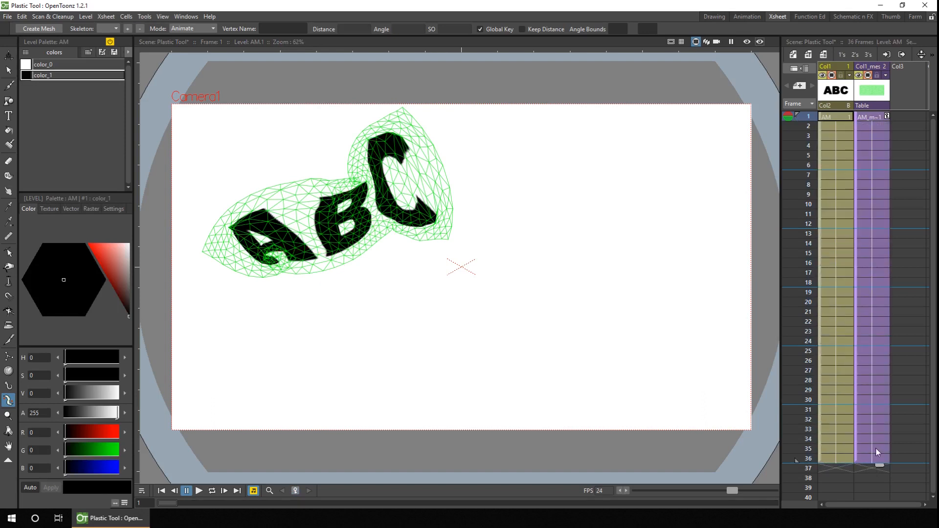
pyautogui.click(876, 116)
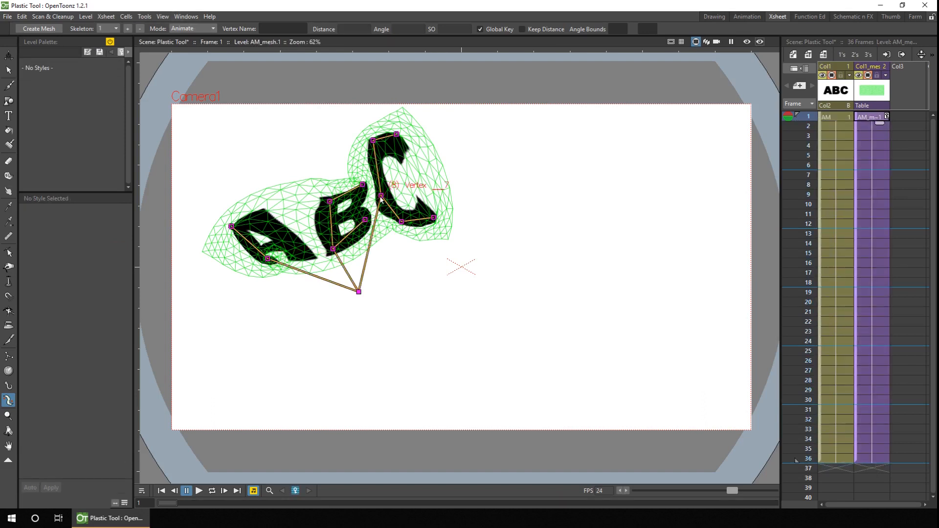
pyautogui.rightClick(380, 196)
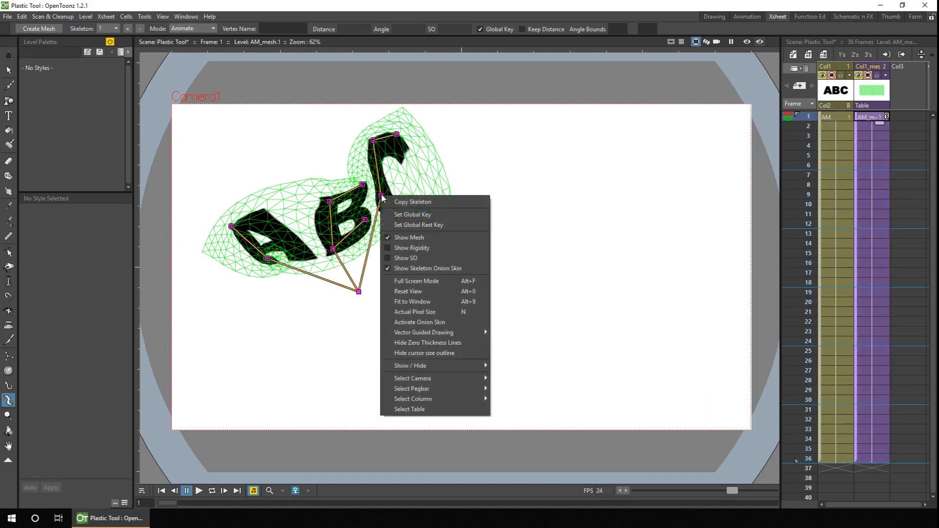
pyautogui.click(437, 229)
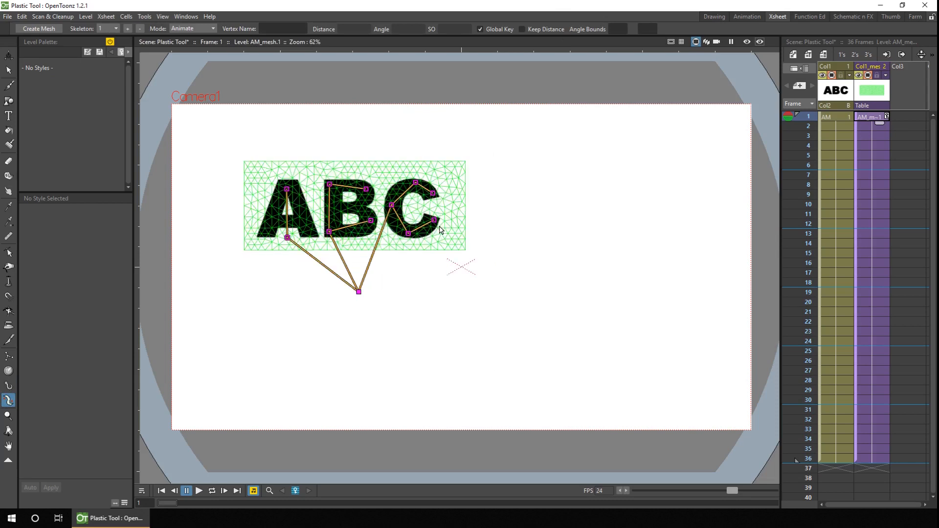
# - At frame 18, pose the skeleton by tilting the A and B and stretching the C upward and outward through their vertices
pyautogui.click(874, 282)
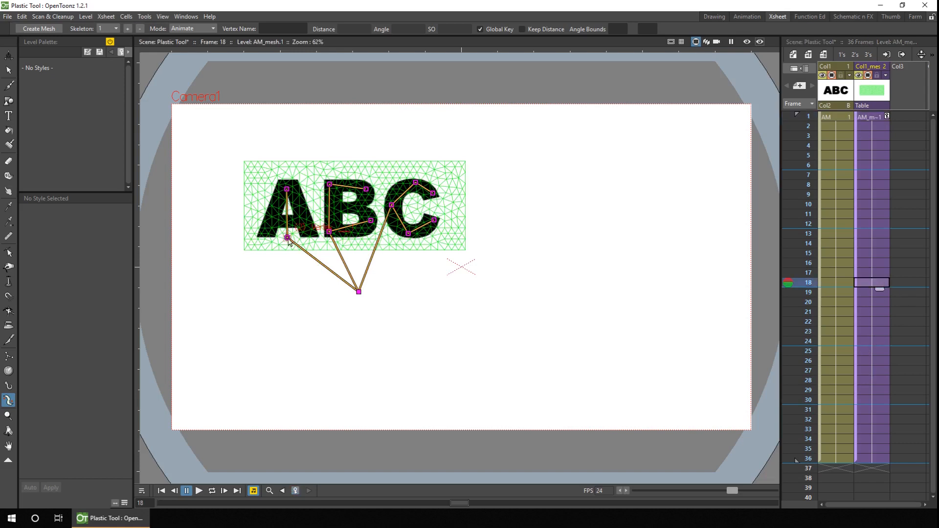
pyautogui.moveTo(287, 237); pyautogui.dragTo(282, 239)
pyautogui.moveTo(279, 191); pyautogui.dragTo(271, 179)
pyautogui.moveTo(371, 220); pyautogui.dragTo(367, 213)
pyautogui.moveTo(329, 185); pyautogui.dragTo(370, 147)
pyautogui.moveTo(392, 205); pyautogui.dragTo(412, 179)
pyautogui.moveTo(438, 158); pyautogui.dragTo(491, 135)
pyautogui.moveTo(426, 208); pyautogui.dragTo(453, 208)
pyautogui.moveTo(471, 184); pyautogui.dragTo(498, 200)
# - Set a Global Rest Key on the mesh at frame 36
pyautogui.click(879, 459)
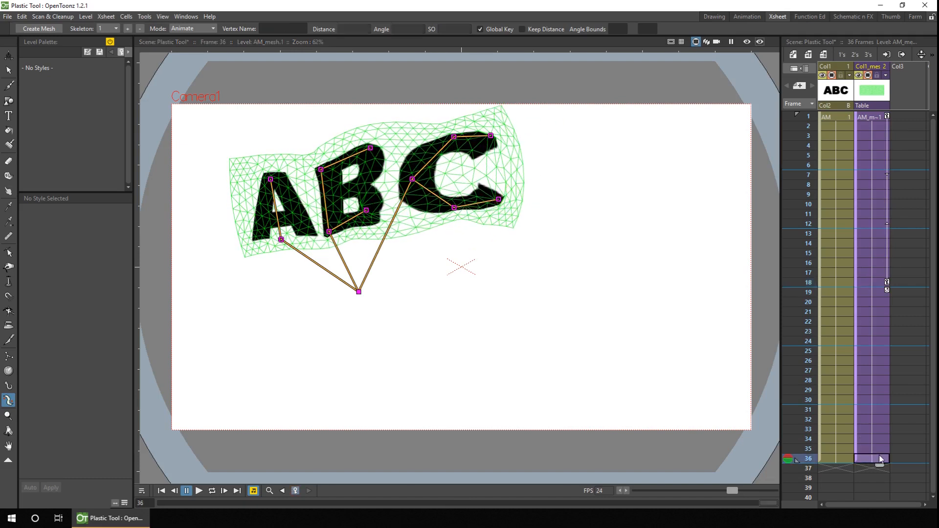
pyautogui.rightClick(412, 179)
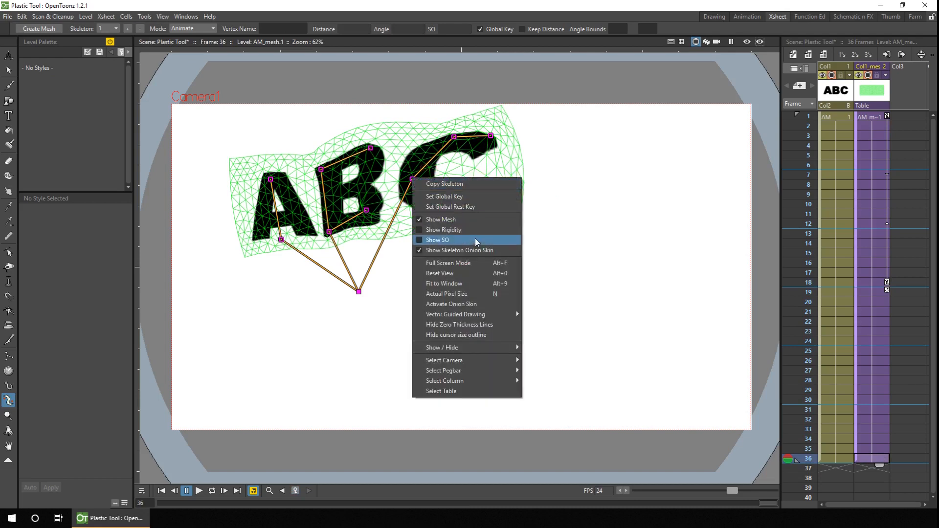
pyautogui.click(474, 207)
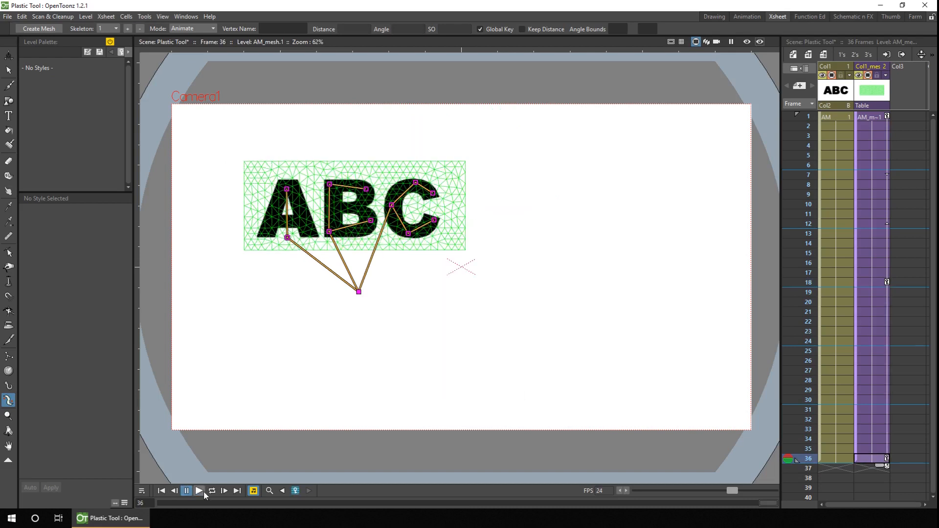
# - Play the ABC animation on a loop, hiding the mesh column in the viewer so only the letters are shown
pyautogui.click(211, 490)
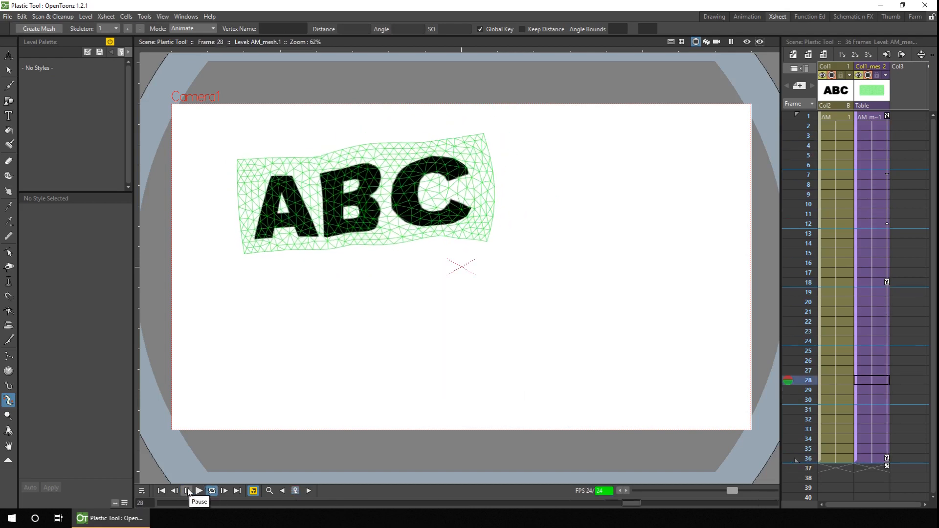
pyautogui.click(187, 491)
pyautogui.click(867, 74)
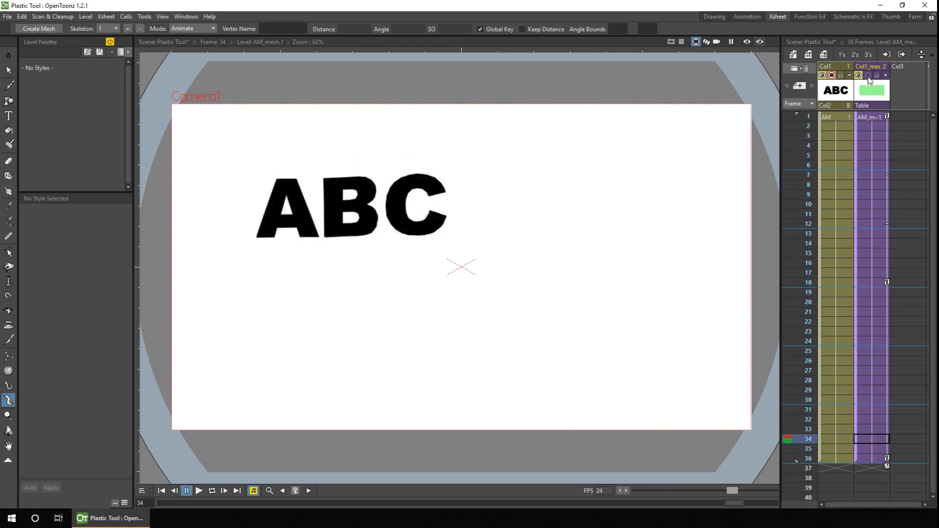
pyautogui.click(211, 491)
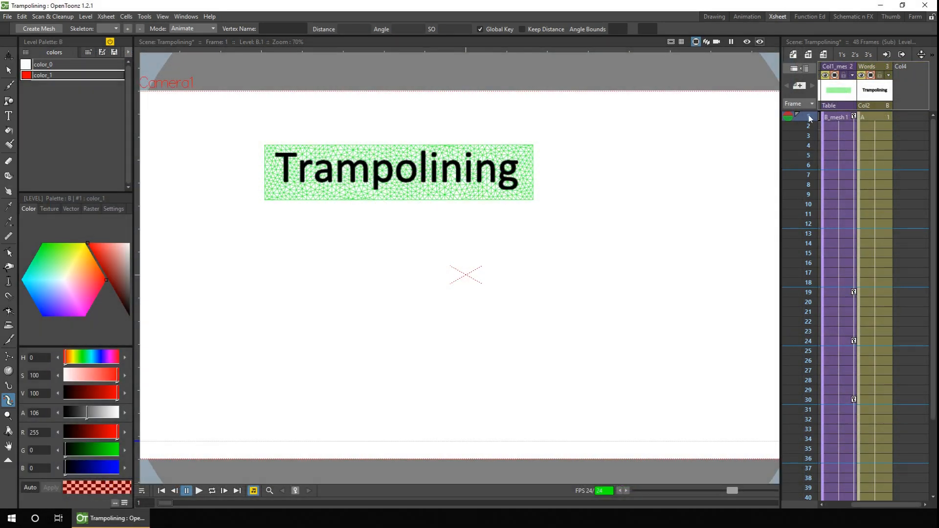
# - Scrub through the Trampolining word's mesh animation, leave its sub-xsheet, and scrub through the full main scene
pyautogui.moveTo(809, 116)
pyautogui.mouseDown()
pyautogui.moveTo(827, 467)
pyautogui.moveTo(820, 398)
pyautogui.moveTo(810, 477)
pyautogui.mouseUp()
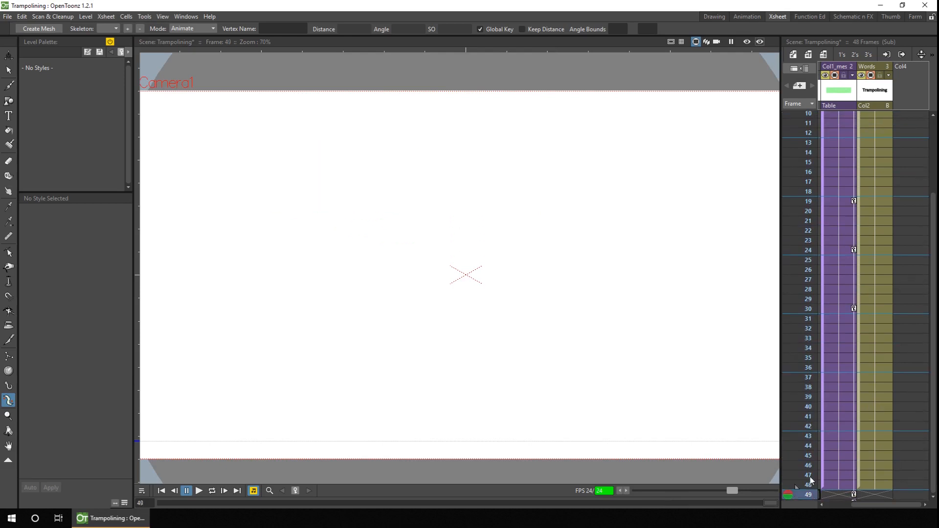
pyautogui.click(901, 54)
pyautogui.moveTo(811, 128)
pyautogui.mouseDown()
pyautogui.moveTo(793, 362)
pyautogui.moveTo(806, 462)
pyautogui.moveTo(828, 433)
pyautogui.moveTo(822, 492)
pyautogui.moveTo(819, 435)
pyautogui.moveTo(812, 491)
pyautogui.mouseUp()
pyautogui.moveTo(934, 259); pyautogui.dragTo(934, 339)
pyautogui.moveTo(808, 195); pyautogui.dragTo(810, 389)
pyautogui.moveTo(934, 337); pyautogui.dragTo(935, 412)
pyautogui.moveTo(808, 132); pyautogui.dragTo(810, 474)
pyautogui.moveTo(933, 424); pyautogui.dragTo(935, 466)
pyautogui.moveTo(809, 309)
pyautogui.mouseDown()
pyautogui.moveTo(825, 389)
pyautogui.moveTo(821, 485)
pyautogui.moveTo(812, 218)
pyautogui.moveTo(808, 389)
pyautogui.moveTo(790, 484)
pyautogui.mouseUp()
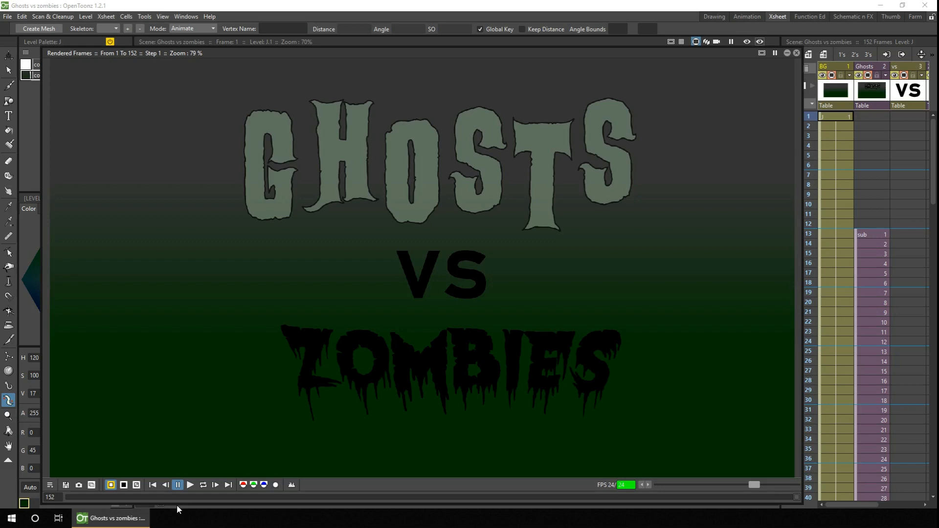
# - Play the rendered Ghosts vs Zombies title on a loop and open the Zombies column's sub-xsheet from frame 100
pyautogui.click(202, 487)
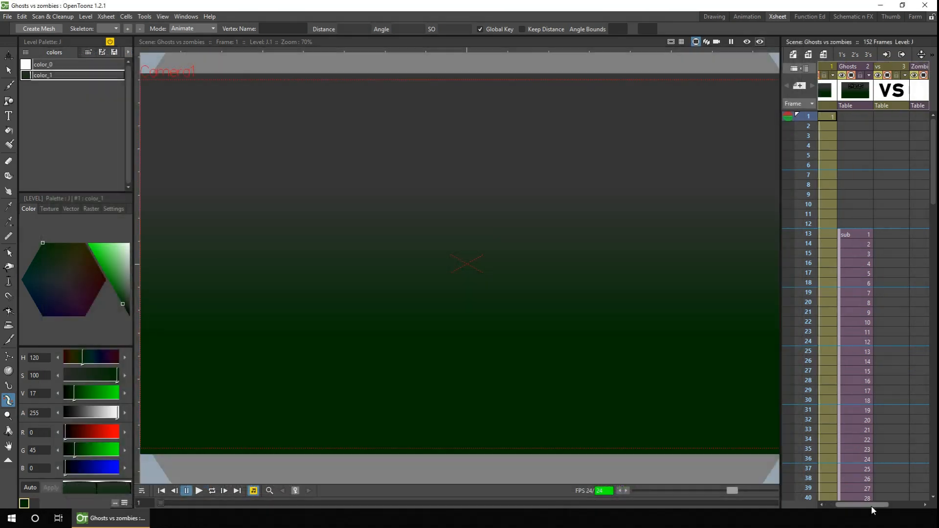
pyautogui.moveTo(871, 506); pyautogui.dragTo(911, 507)
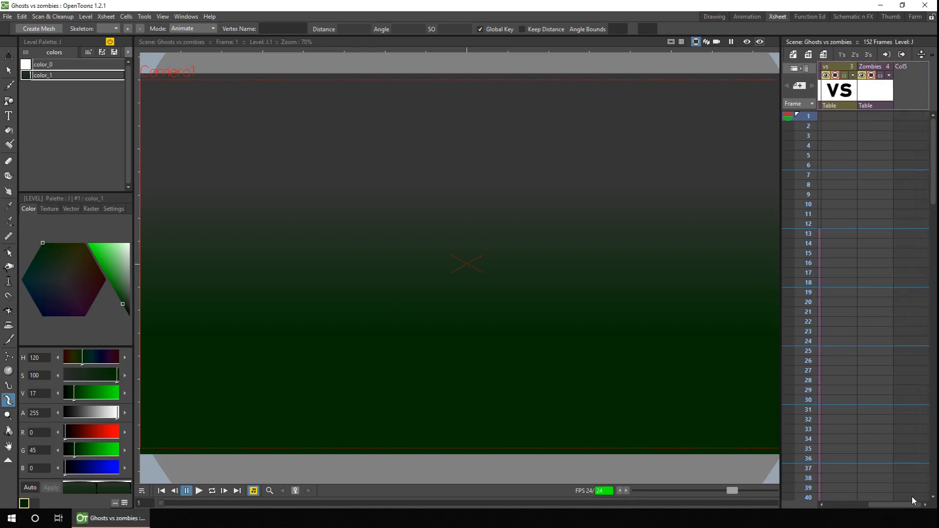
pyautogui.moveTo(935, 173); pyautogui.dragTo(904, 428)
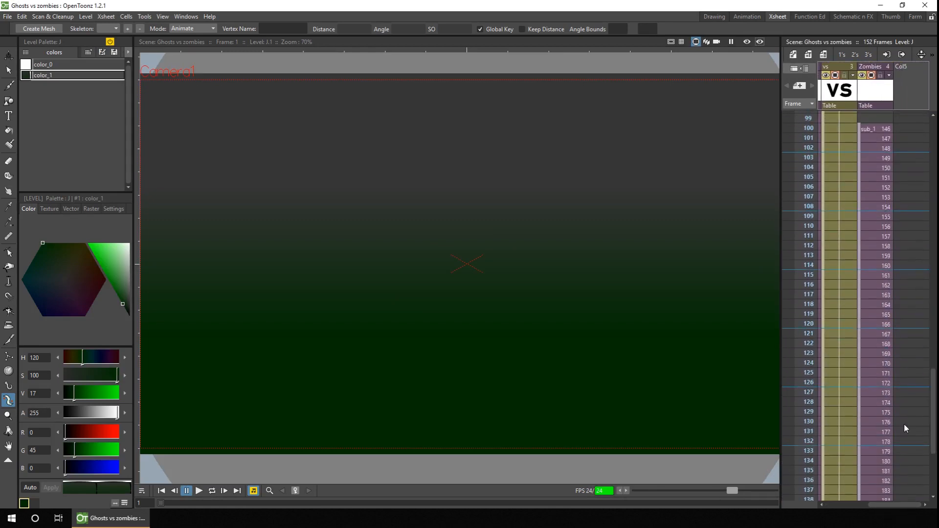
pyautogui.click(873, 128)
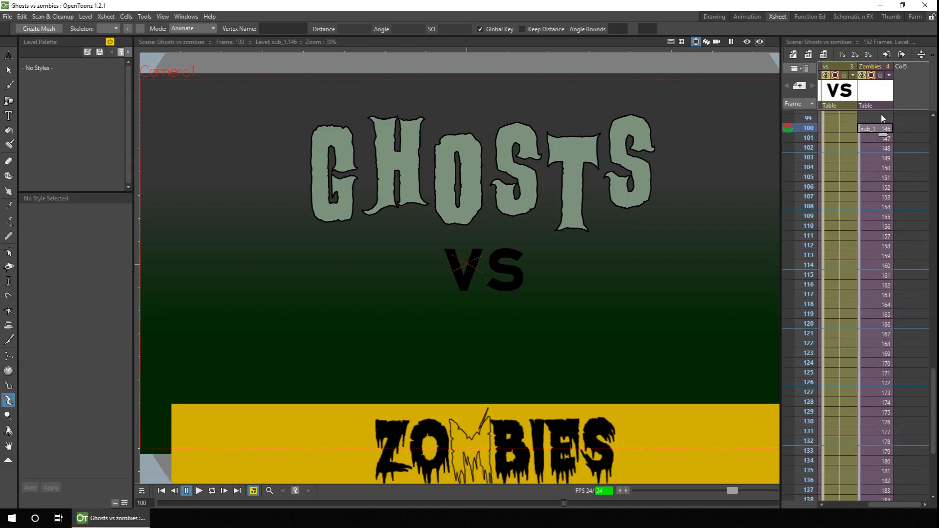
pyautogui.click(886, 55)
# - Select the Zombies mesh at frame 146 in the sub-xsheet and show its mesh and skeleton in the viewer
pyautogui.moveTo(933, 377); pyautogui.dragTo(933, 159)
pyautogui.moveTo(849, 506); pyautogui.dragTo(844, 506)
pyautogui.moveTo(933, 150); pyautogui.dragTo(928, 429)
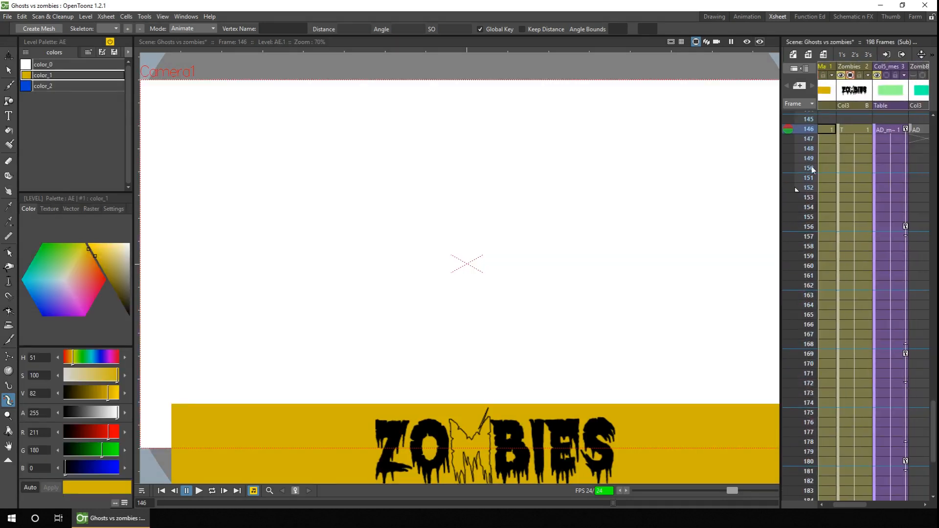
pyautogui.click(904, 130)
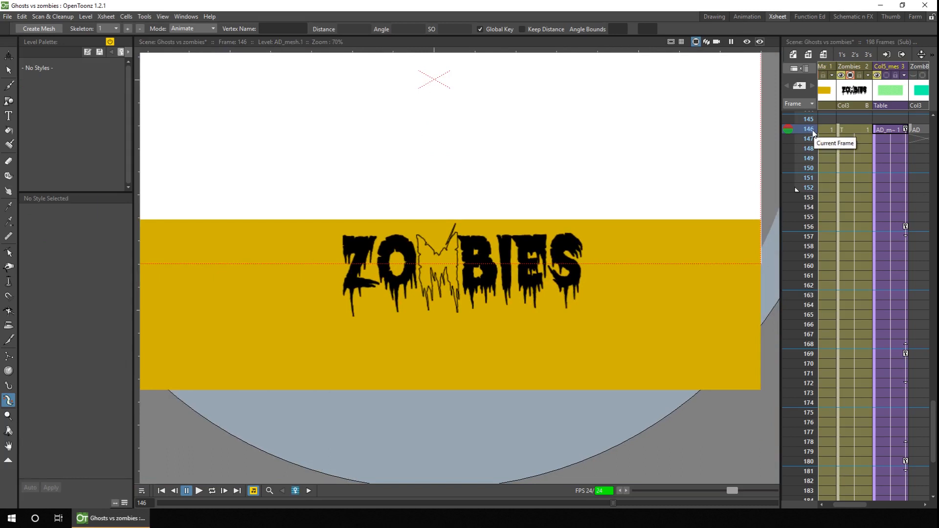
pyautogui.click(886, 75)
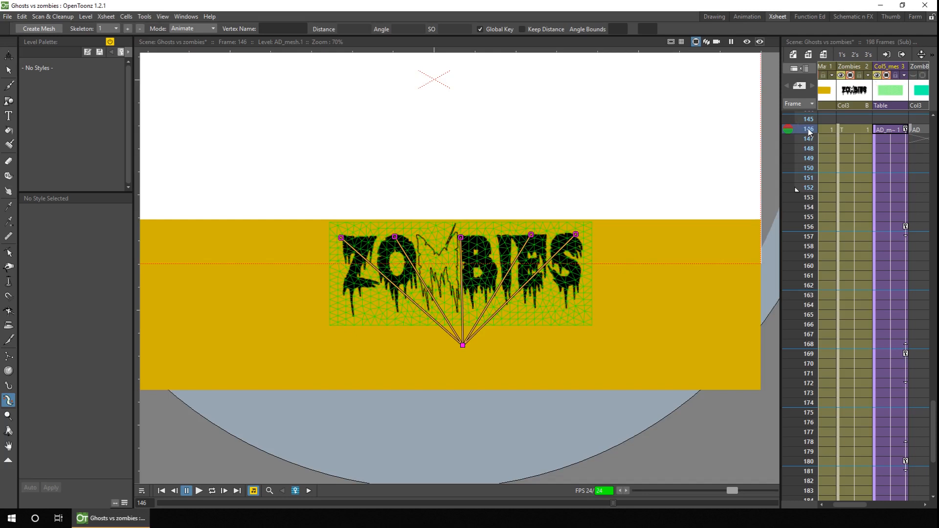
# - Scrub through the frames after 146 to examine how the mesh deforms the Zombies word
pyautogui.moveTo(811, 140); pyautogui.dragTo(817, 439)
pyautogui.moveTo(848, 440); pyautogui.dragTo(861, 164)
pyautogui.moveTo(809, 171); pyautogui.dragTo(820, 368)
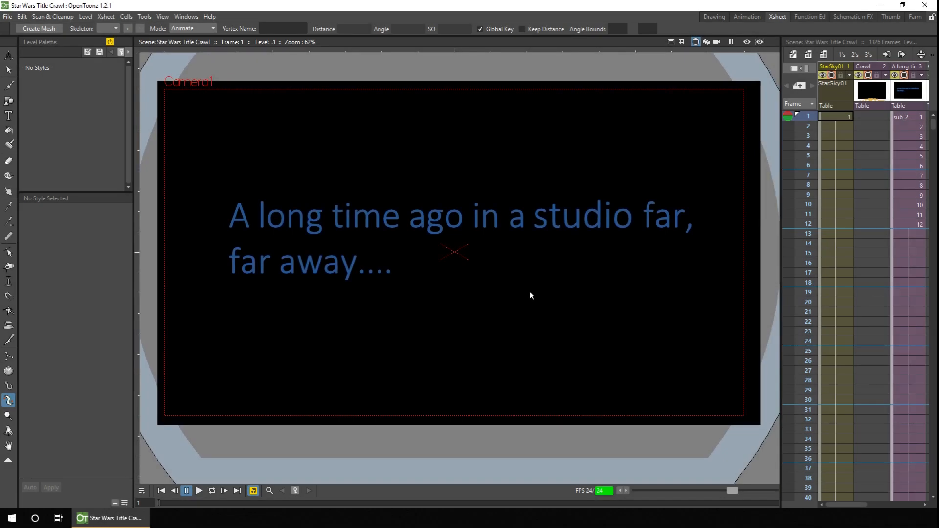
# - Play the start of the Star Wars Title Crawl scene and hide the faint Star Wars logo reference at frame 114
pyautogui.click(199, 490)
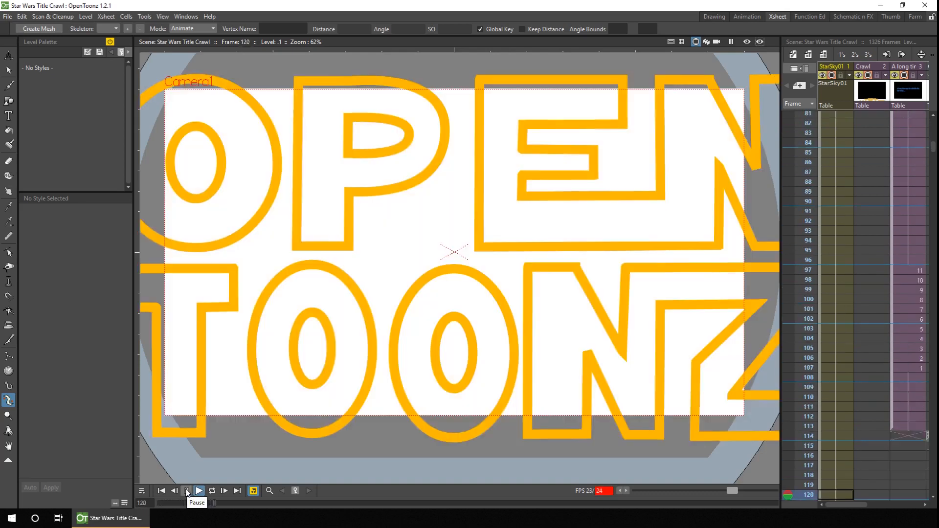
pyautogui.click(187, 492)
pyautogui.moveTo(838, 504); pyautogui.dragTo(898, 505)
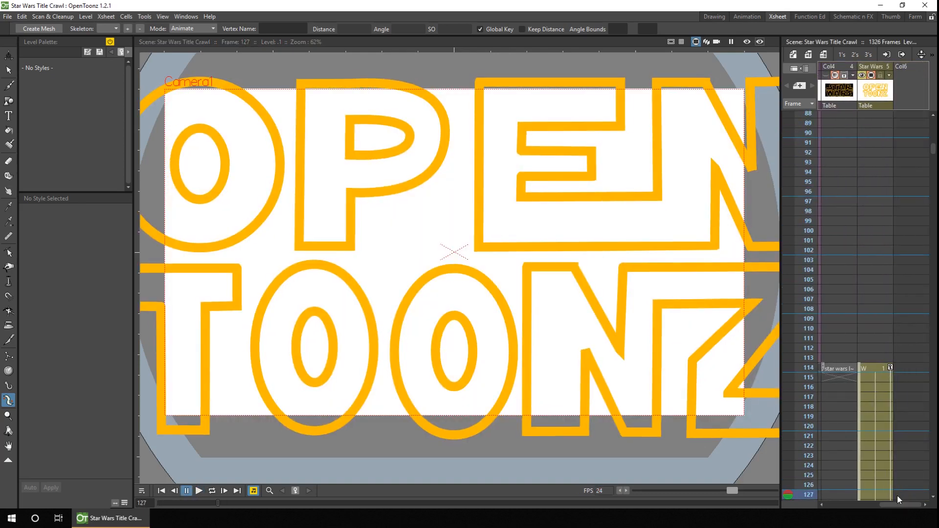
pyautogui.click(812, 371)
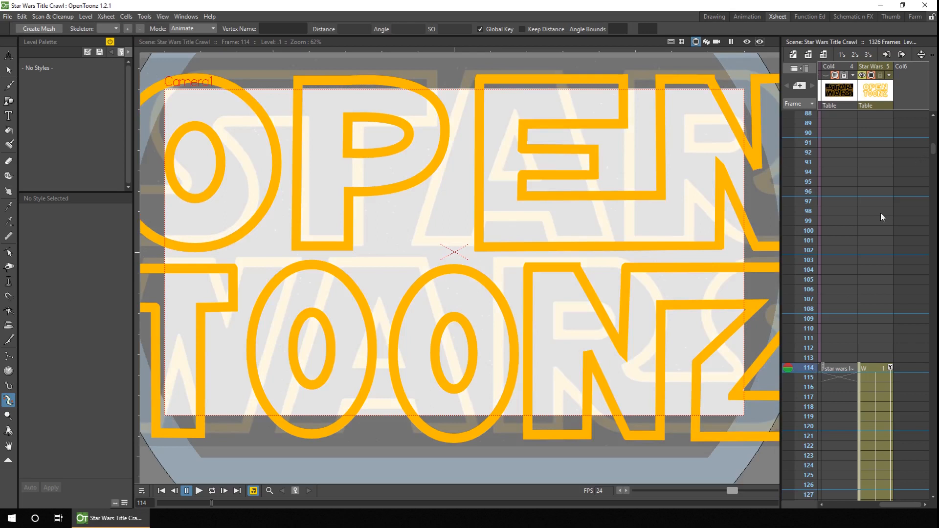
pyautogui.click(834, 76)
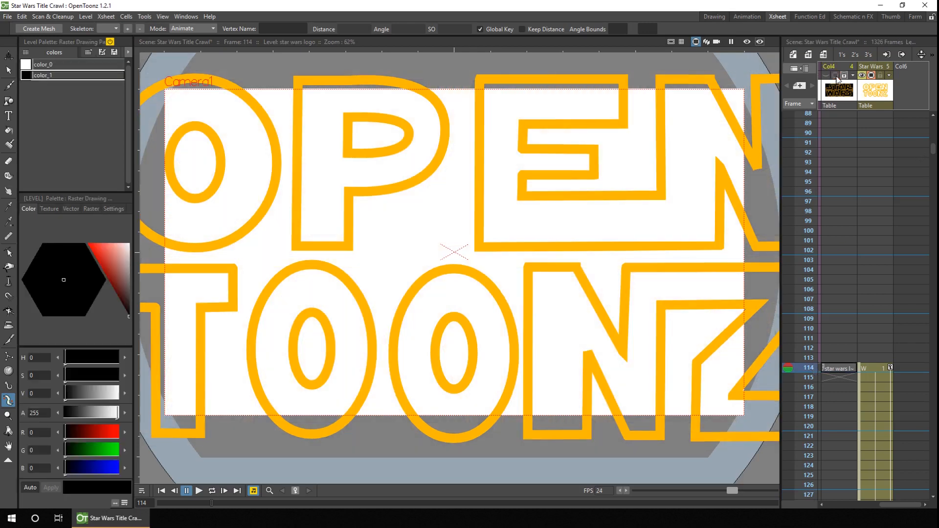
# - Play the shrinking OpenToonz logo animation from frame 114 until the crawl text comes in
pyautogui.click(199, 490)
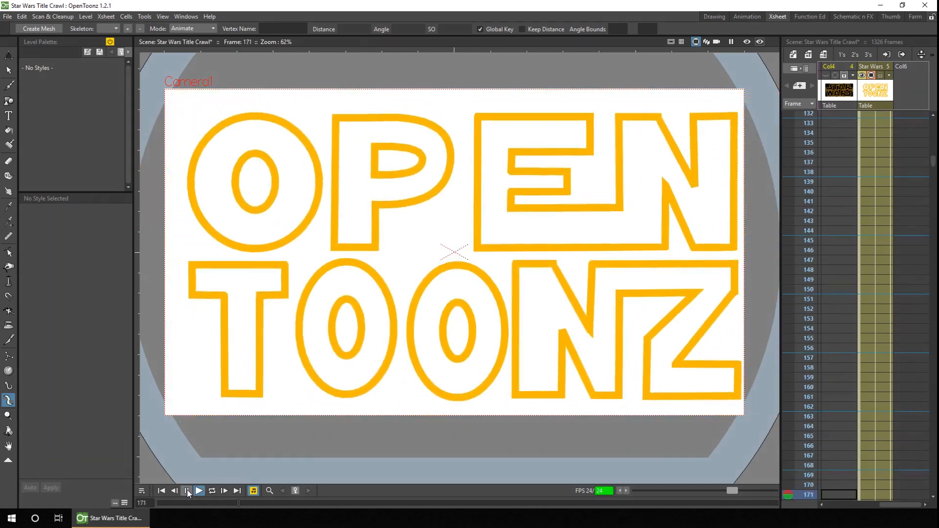
pyautogui.click(188, 491)
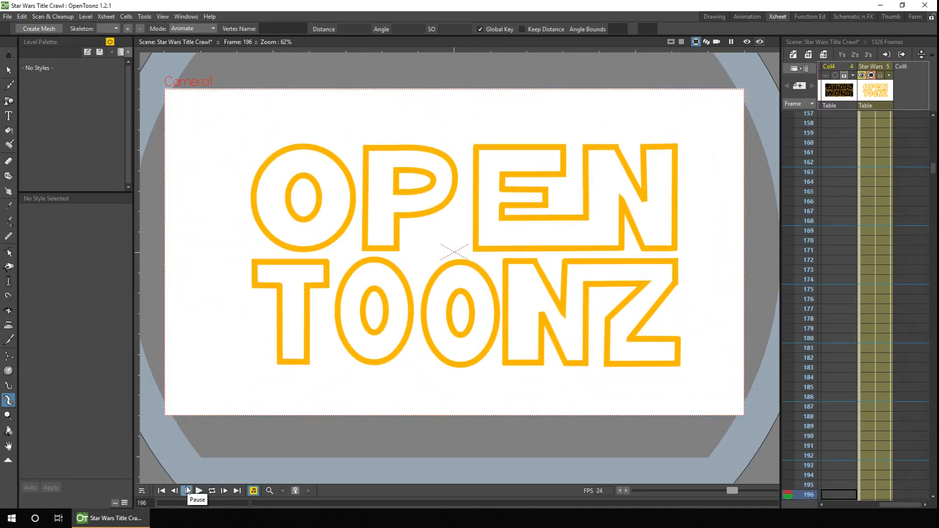
pyautogui.click(198, 490)
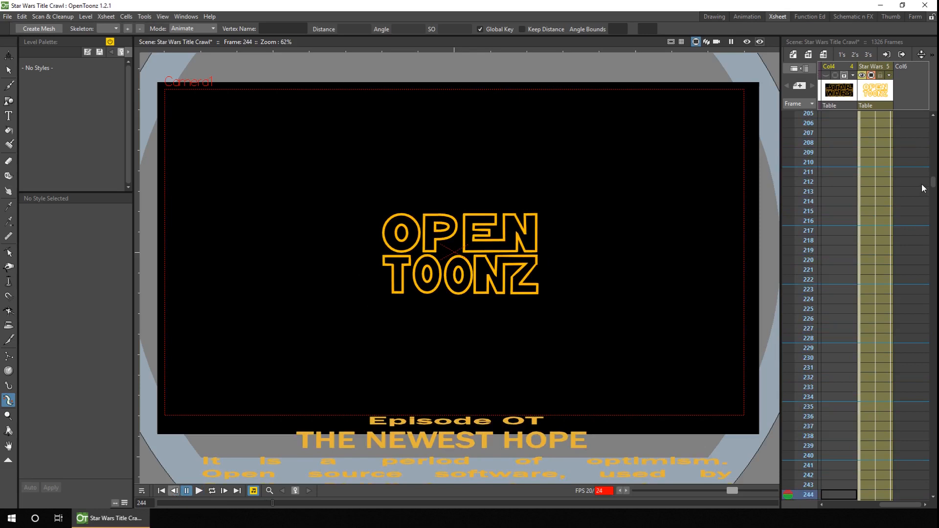
# - Open the Crawl column's sub-xsheet at frame 244, and open the Text sub-xsheet nested inside it
pyautogui.moveTo(935, 196); pyautogui.dragTo(935, 193)
pyautogui.moveTo(901, 506); pyautogui.dragTo(851, 506)
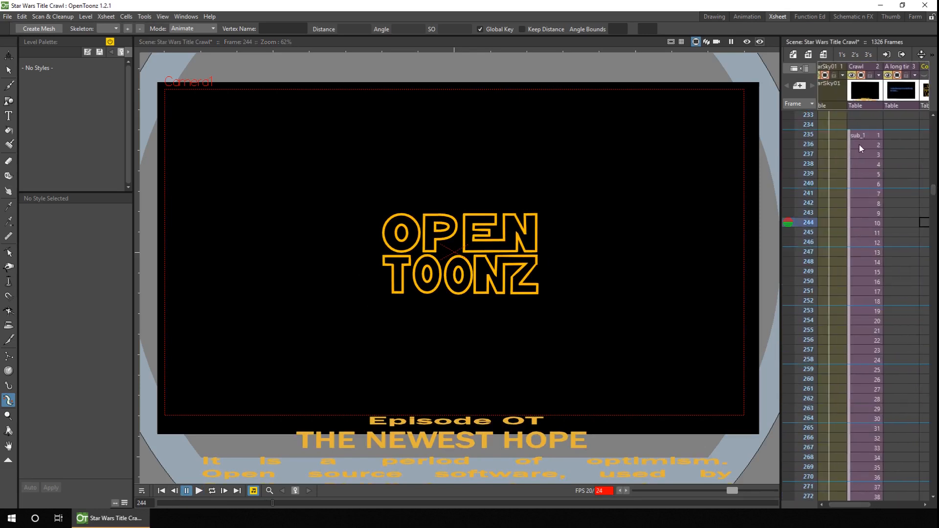
pyautogui.click(863, 222)
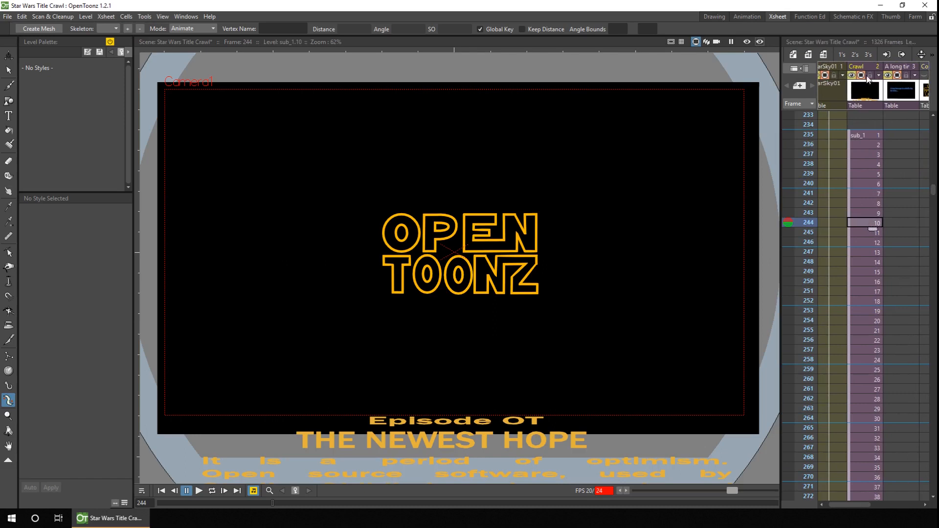
pyautogui.click(885, 55)
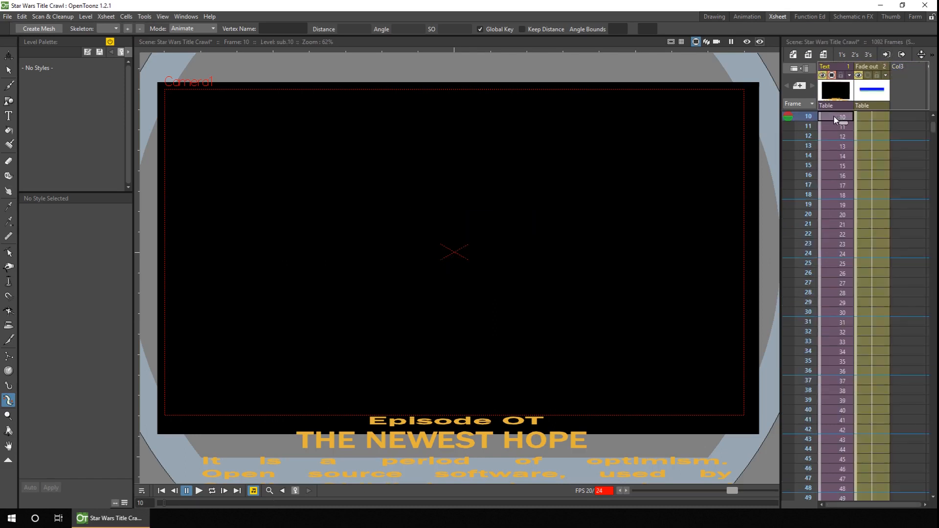
pyautogui.click(875, 116)
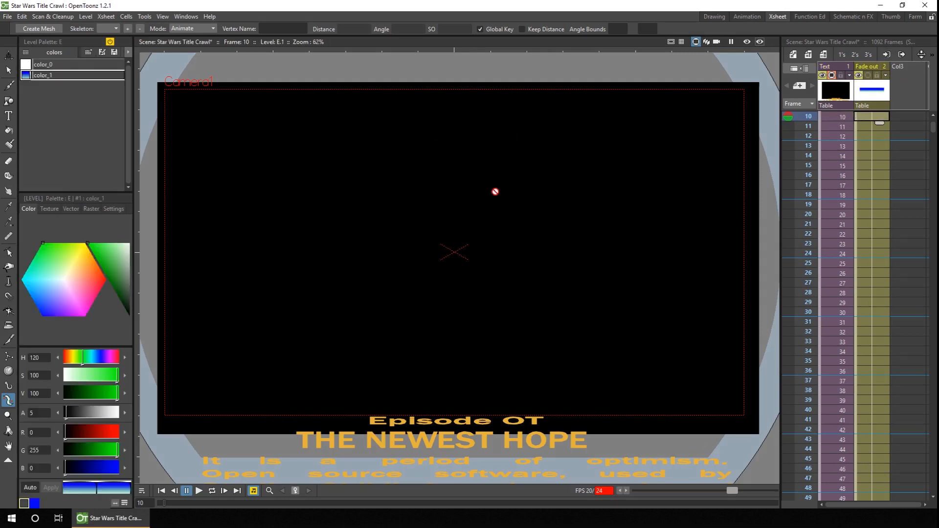
pyautogui.click(845, 118)
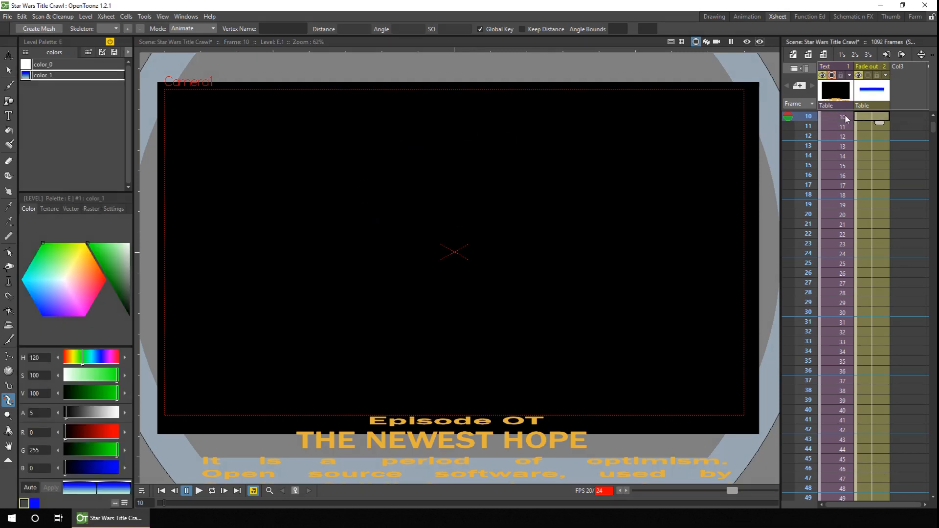
pyautogui.click(887, 55)
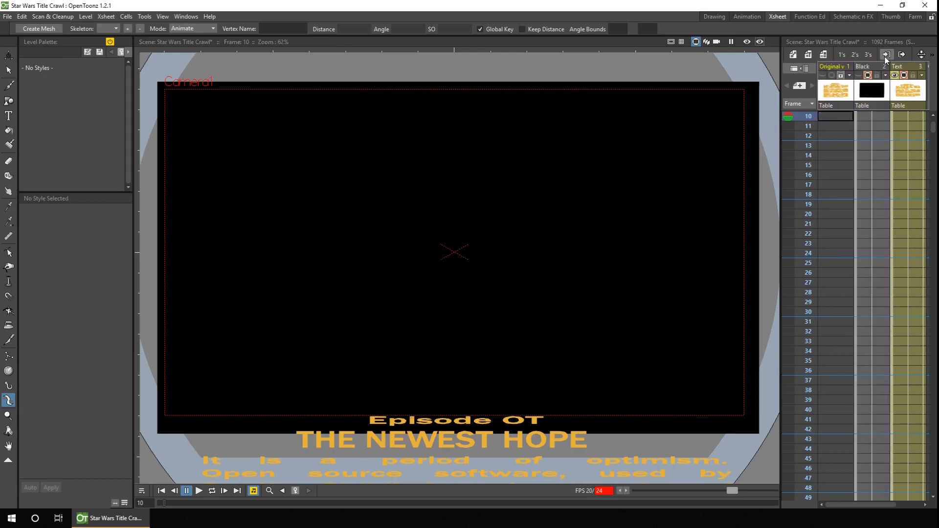
# - Select the Text column's drawing at frame 1 and examine the whole block of crawl text below the black background
pyautogui.moveTo(845, 504); pyautogui.dragTo(862, 508)
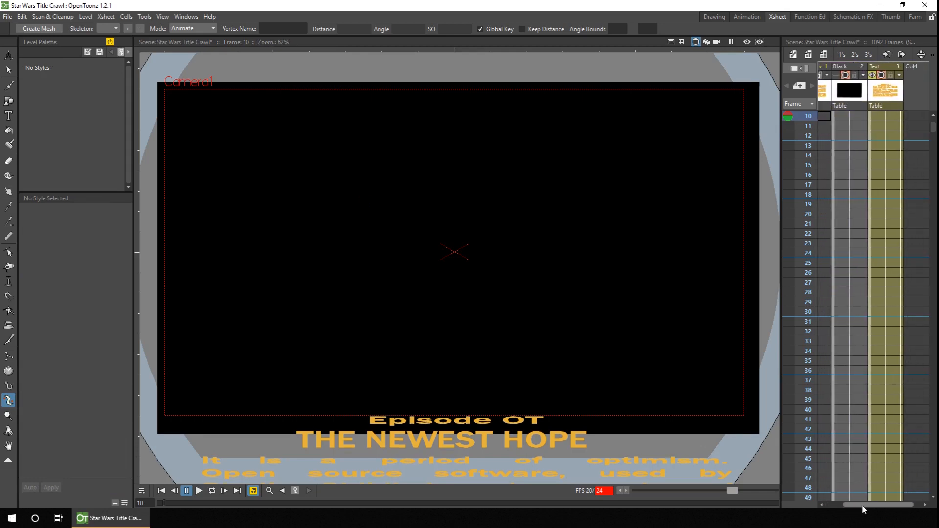
pyautogui.scroll(3, 882, 244)
pyautogui.click(884, 118)
pyautogui.moveTo(588, 414); pyautogui.dragTo(587, 147)
pyautogui.scroll(-1, 586, 148)
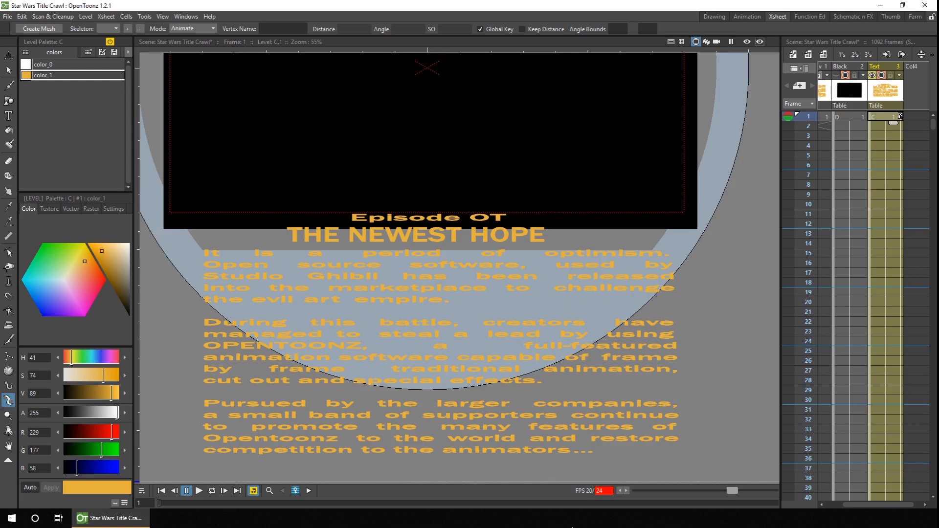
# - Examine the crawl text's bounding box with the Selection tool and play its upward scroll from frame 1
pyautogui.click(9, 72)
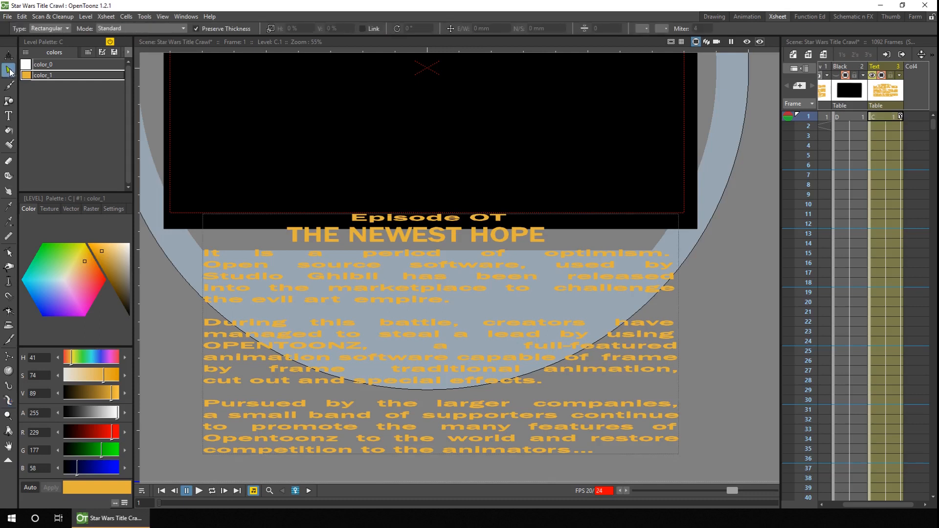
pyautogui.moveTo(691, 246); pyautogui.dragTo(491, 253)
pyautogui.click(703, 324)
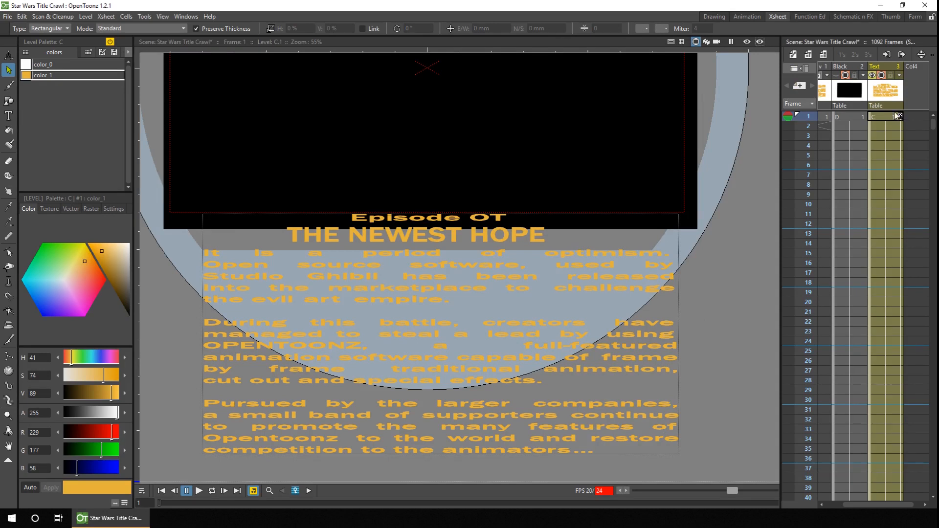
pyautogui.click(198, 490)
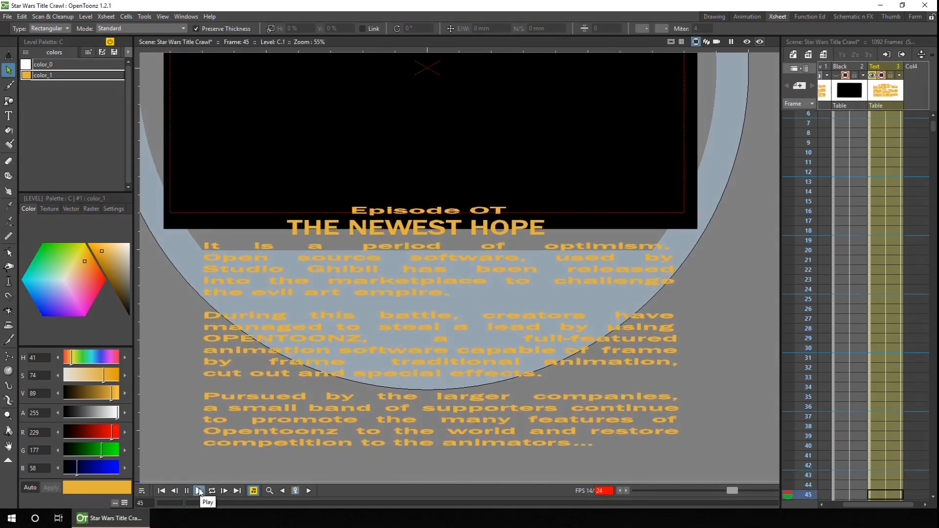
# - Stop the playback and examine the crawl text's scrolled position at frame 660
pyautogui.click(187, 490)
pyautogui.moveTo(933, 126); pyautogui.dragTo(933, 345)
pyautogui.click(802, 191)
pyautogui.click(798, 323)
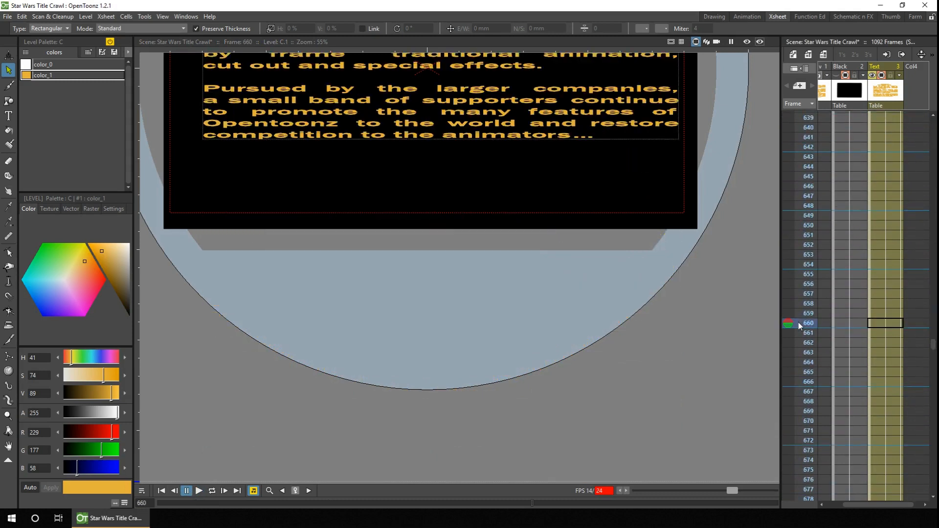
pyautogui.moveTo(527, 170); pyautogui.dragTo(559, 358)
# - Return to the parent sub-xsheet, switch to the Schematic n FX room and select the FreeDistort02 node attached to the Text column
pyautogui.click(902, 53)
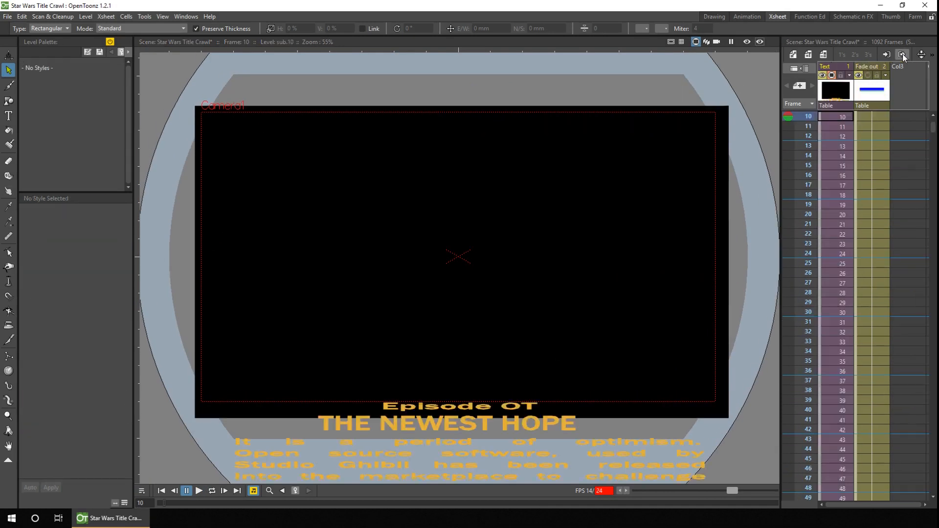
pyautogui.click(854, 16)
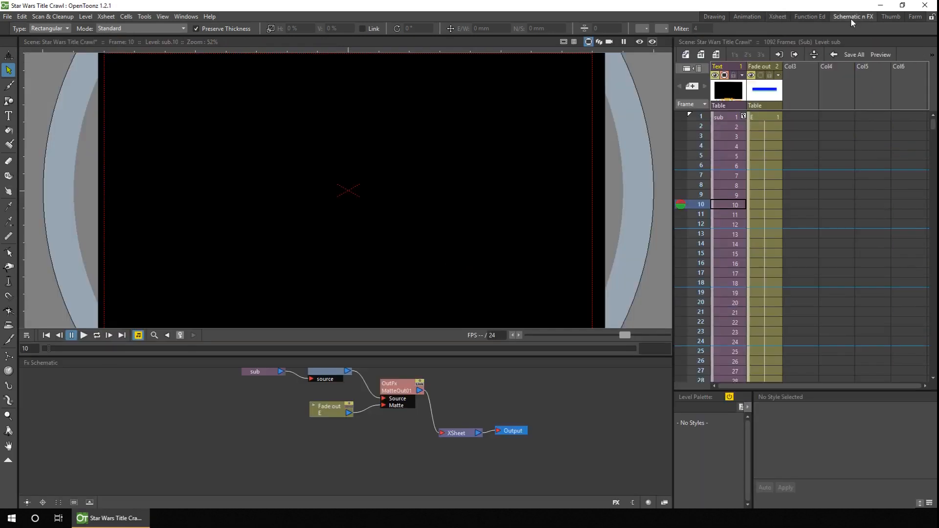
pyautogui.moveTo(423, 386); pyautogui.dragTo(420, 441)
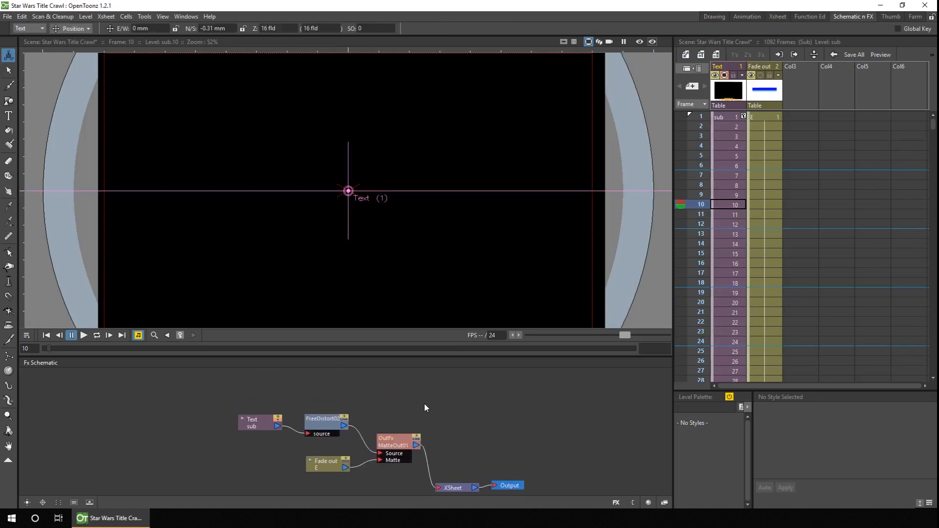
pyautogui.click(325, 422)
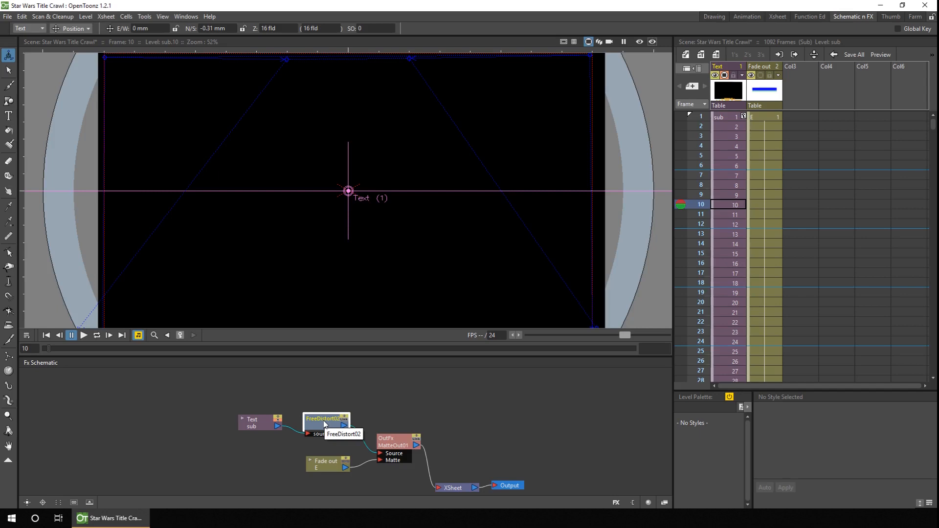
# - Go to frame 351 and preview the crawl text with its perspective distortion rendered
pyautogui.moveTo(932, 125); pyautogui.dragTo(933, 202)
pyautogui.click(700, 183)
pyautogui.click(698, 208)
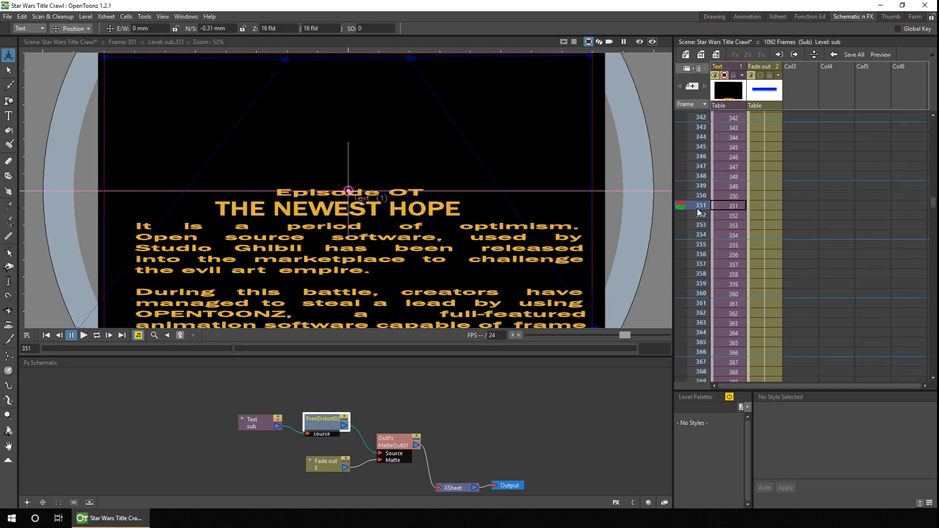
pyautogui.click(639, 42)
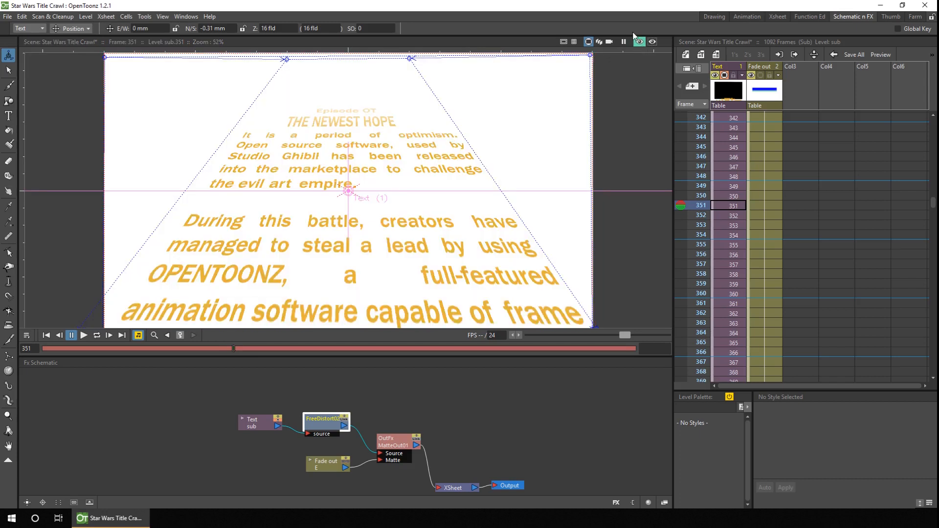
# - Try widening the crawl's perspective by moving the two upper FreeDistort02 control points outward, and deselect the effect
pyautogui.click(313, 424)
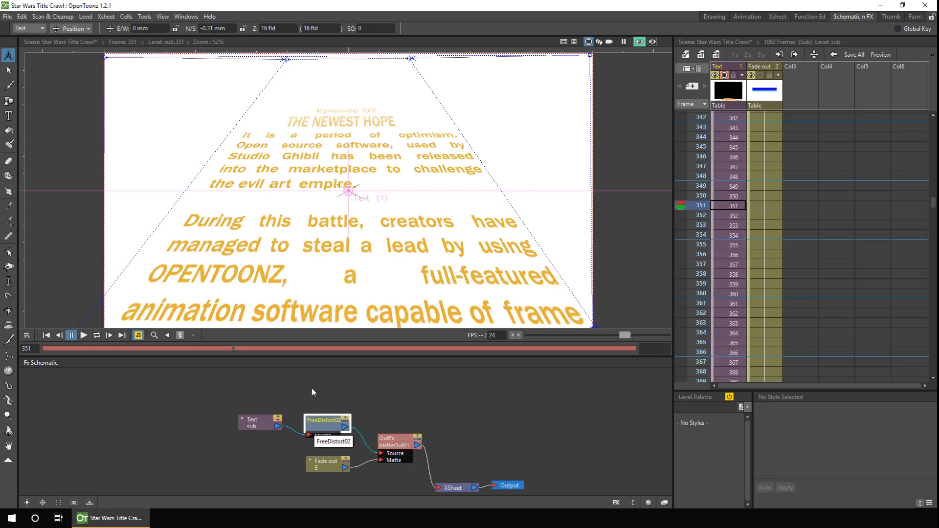
pyautogui.moveTo(286, 61); pyautogui.dragTo(209, 83)
pyautogui.moveTo(410, 58); pyautogui.dragTo(577, 122)
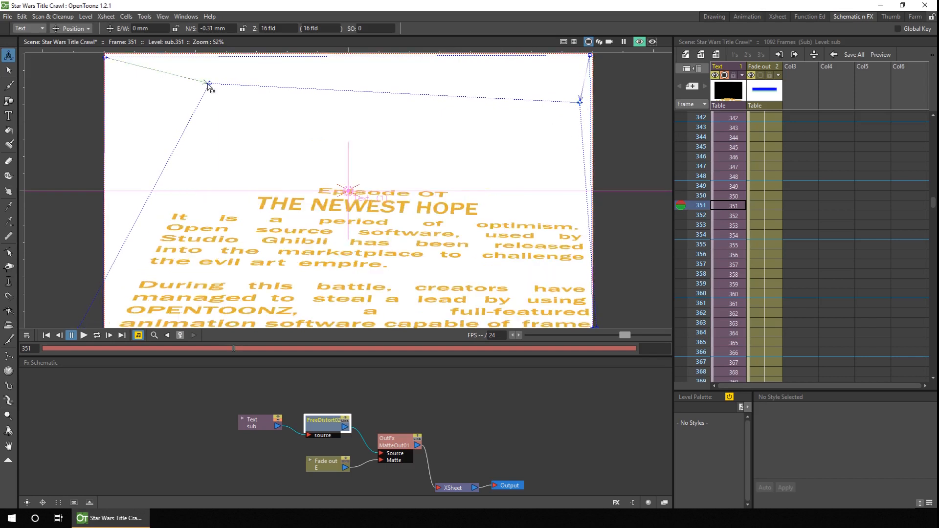
pyautogui.click(509, 413)
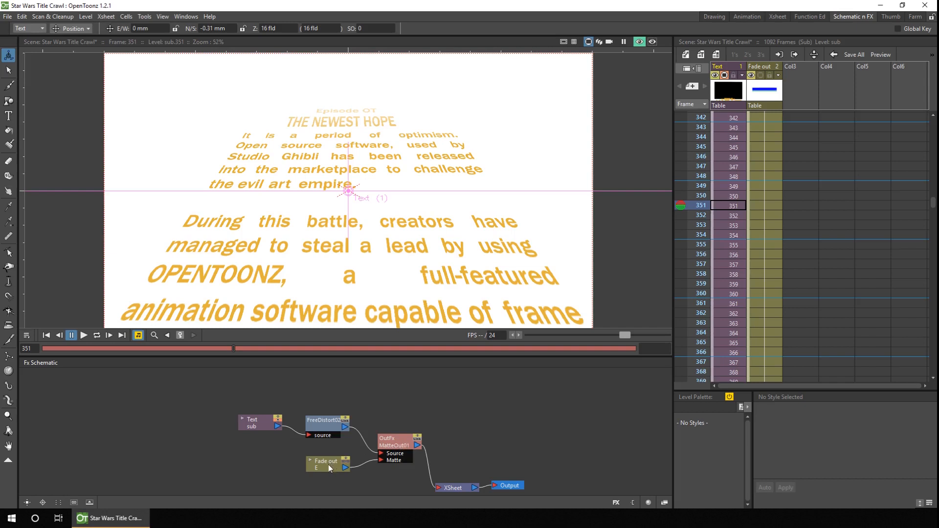
# - Preview frame 551 to examine how the crawl text fades out in the distance
pyautogui.moveTo(933, 204); pyautogui.dragTo(898, 237)
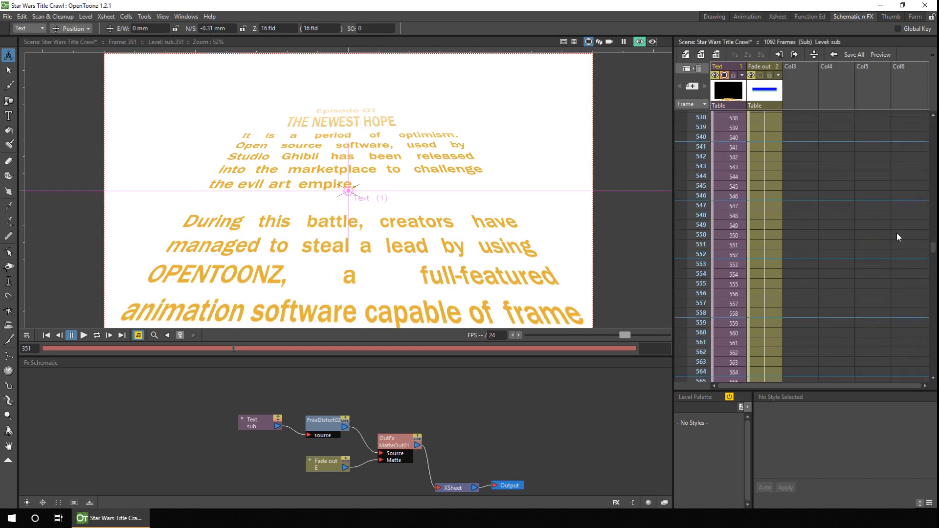
pyautogui.click(699, 244)
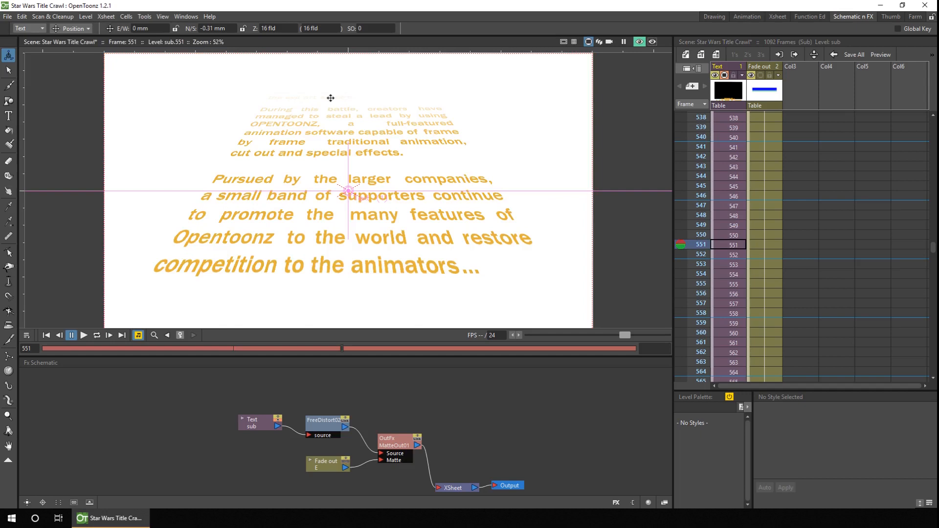
# - Return to the main xsheet and show the Shaders effects that can be added to the FX schematic
pyautogui.click(794, 54)
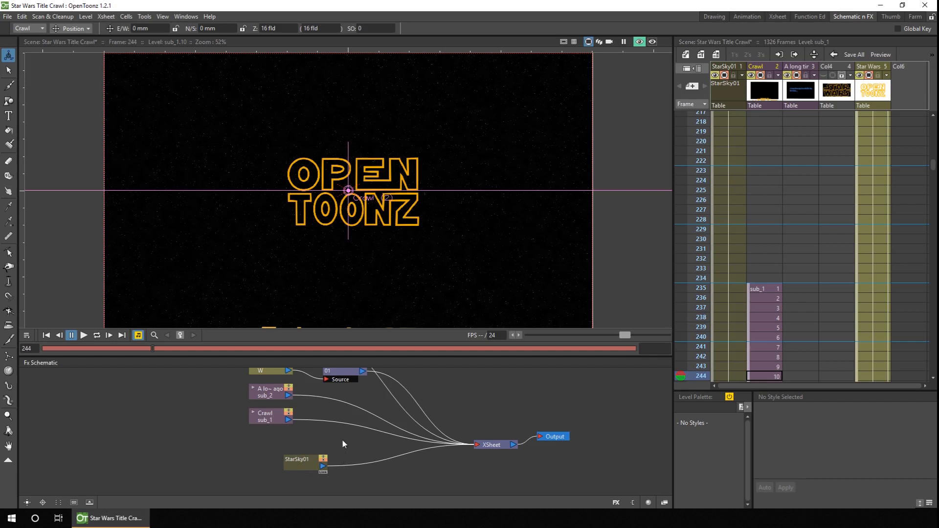
pyautogui.rightClick(370, 477)
pyautogui.moveTo(422, 424)
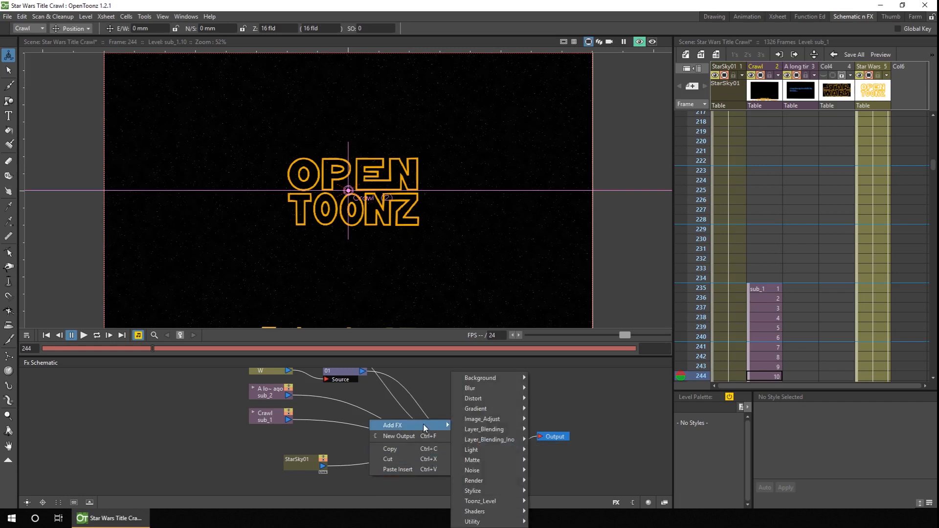
pyautogui.moveTo(509, 511)
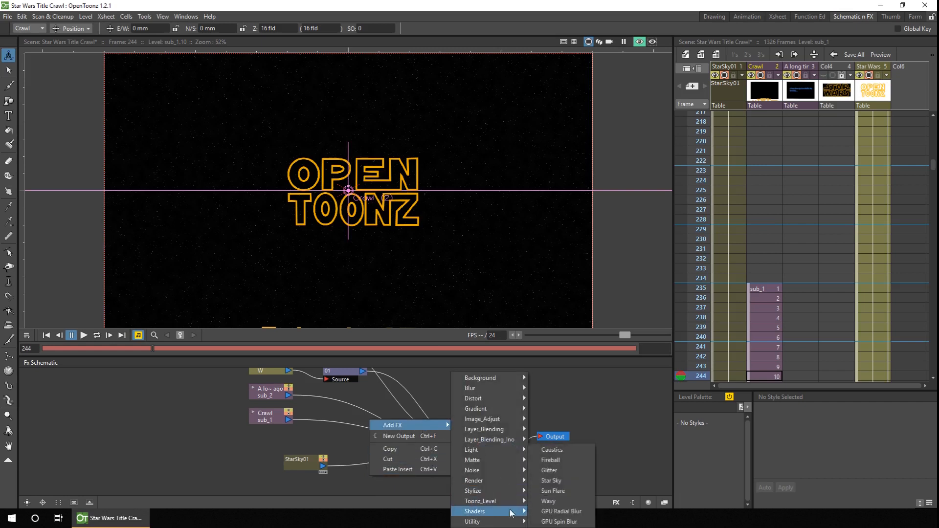